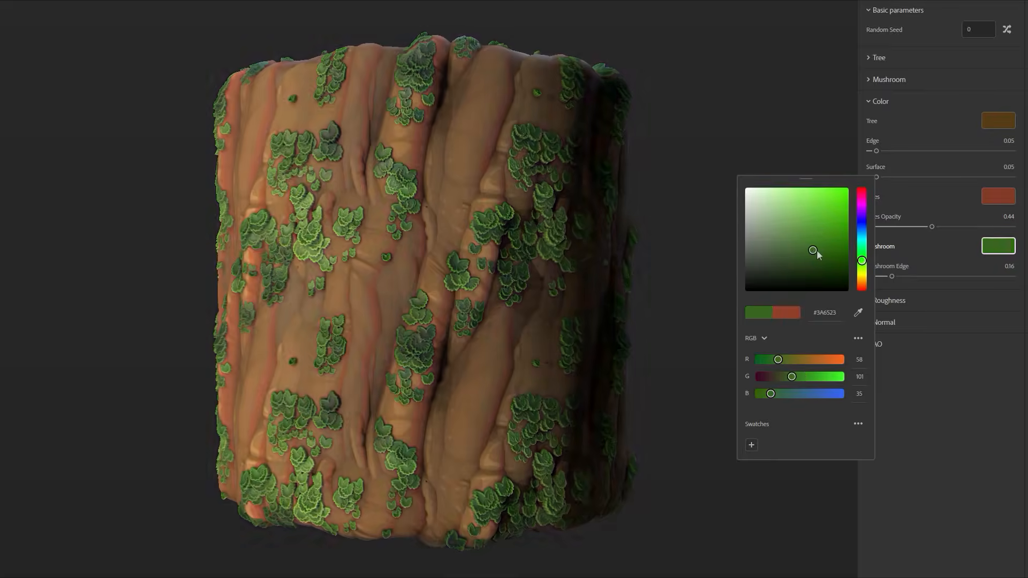
Step: Change the Sides color of the tree material from the reddish tone to a bright green
{"action": "left_click", "coordinate": [998, 196]}
{"action": "left_click", "coordinate": [861, 258]}
{"action": "left_click", "coordinate": [835, 140]}
Step: Set the color Edge and Surface to 0.03 and Mushroom Edge to 0, and lower the tree and mushroom roughness
{"action": "left_click_drag", "start_coordinate": [876, 151], "coordinate": [874, 177]}
{"action": "left_click_drag", "start_coordinate": [891, 276], "coordinate": [881, 276]}
{"action": "left_click", "coordinate": [889, 300]}
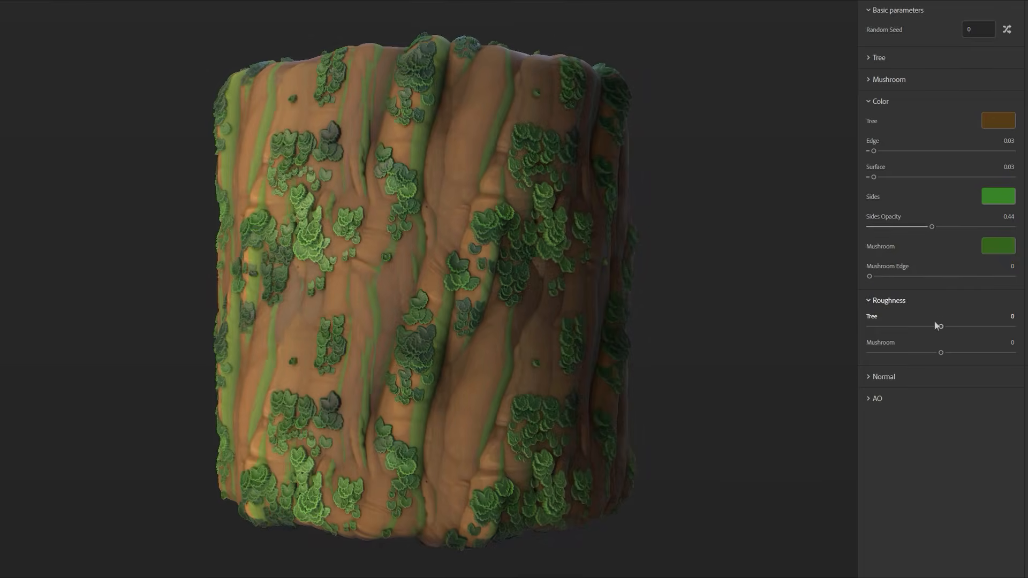
{"action": "left_click_drag", "start_coordinate": [938, 323], "coordinate": [910, 350]}
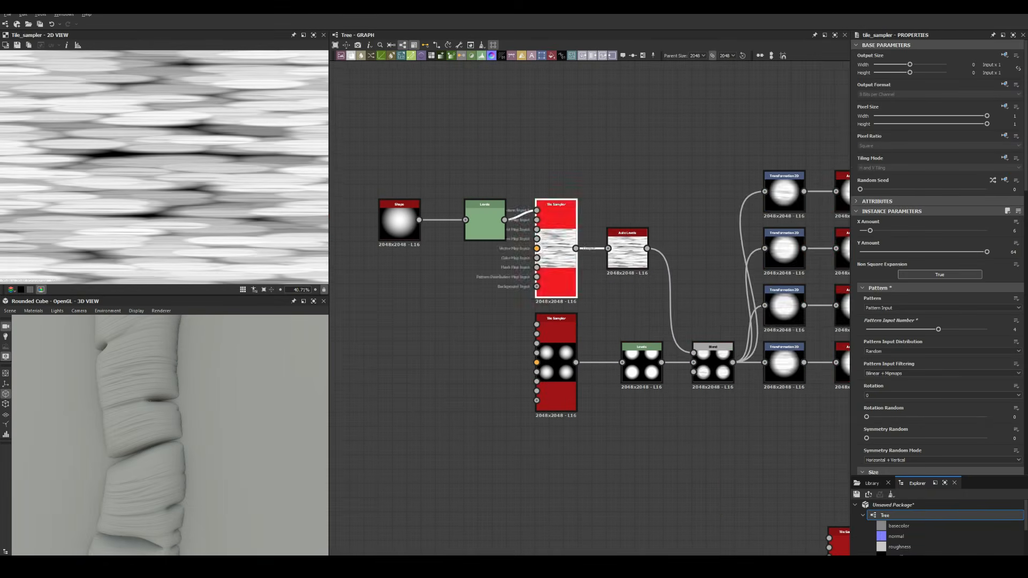
Step: Lower the Pattern Input Number and the tile amount of the Tile Sampler producing the horizontal streaks
{"action": "left_click_drag", "start_coordinate": [937, 329], "coordinate": [866, 329]}
{"action": "scroll", "coordinate": [938, 268], "scroll_direction": "down", "scroll_amount": 1}
{"action": "left_click_drag", "start_coordinate": [986, 205], "coordinate": [868, 206]}
{"action": "scroll", "coordinate": [938, 268], "scroll_direction": "down", "scroll_amount": 3}
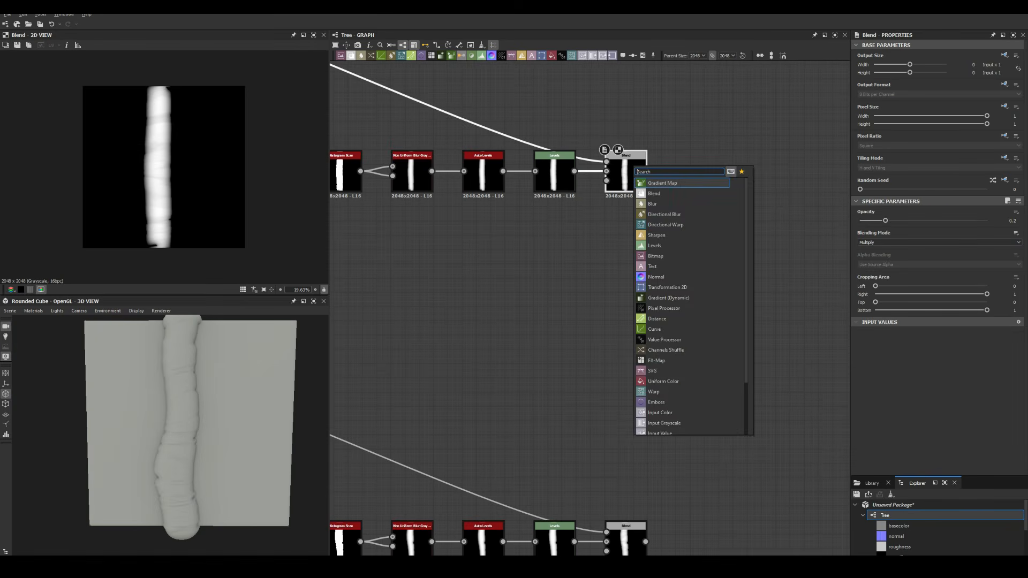
Step: Add a Dot node after the final Blend and a Tile Sampler fed by the Tree_shape_1 to Tree_shape_4 dots
{"action": "type", "text": "dot"}
{"action": "key", "text": "Return"}
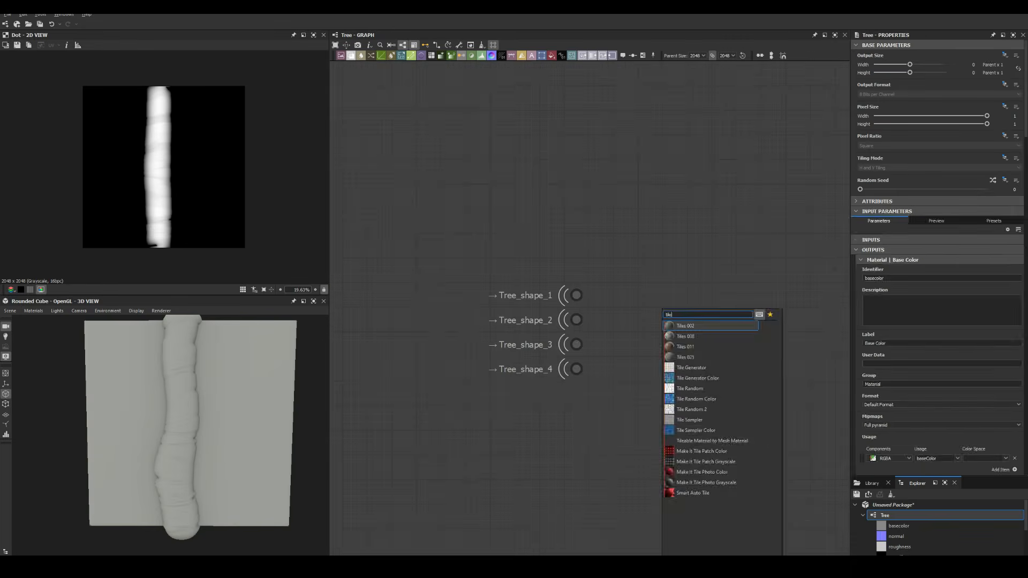
{"action": "left_click", "coordinate": [695, 321]}
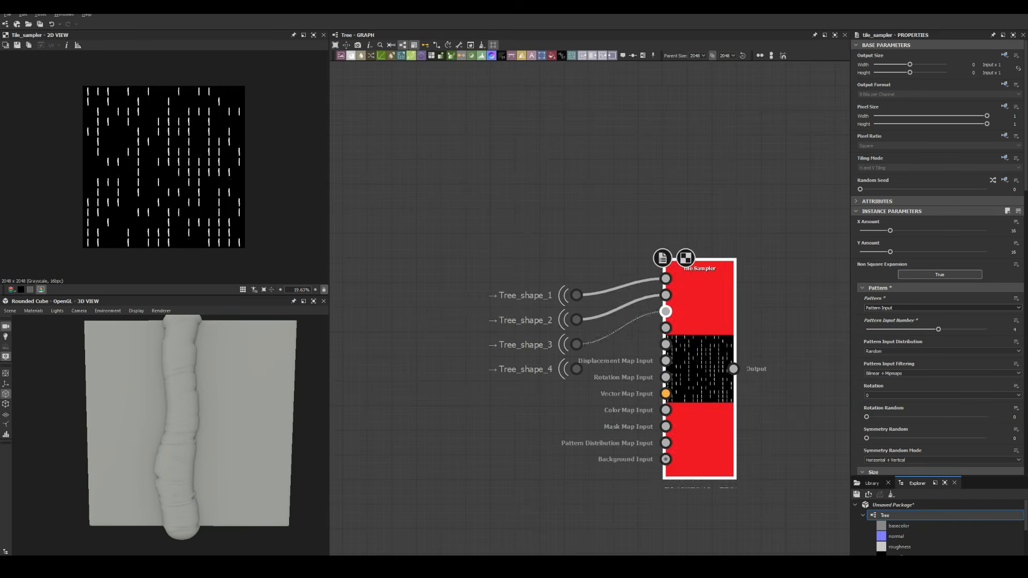
Step: Set the new Tile Sampler's Size X to 7 and Scale to 1, and reduce its X Amount
{"action": "scroll", "coordinate": [743, 237], "scroll_direction": "down", "scroll_amount": 3}
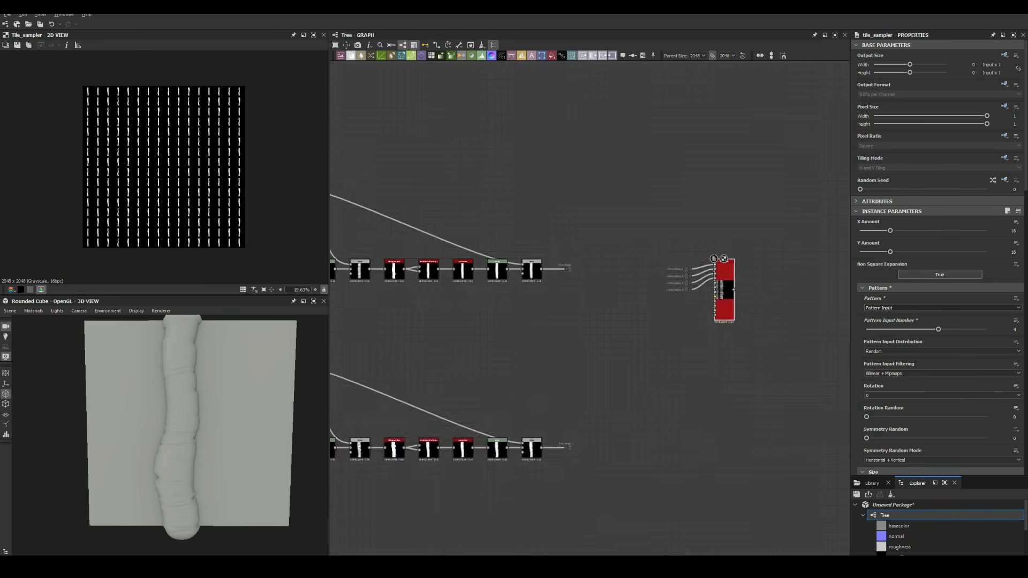
{"action": "scroll", "coordinate": [937, 268], "scroll_direction": "down", "scroll_amount": 5}
{"action": "left_click_drag", "start_coordinate": [876, 452], "coordinate": [878, 452]}
{"action": "left_click", "coordinate": [1013, 393]}
{"action": "type", "text": "7"}
{"action": "key", "text": "Return"}
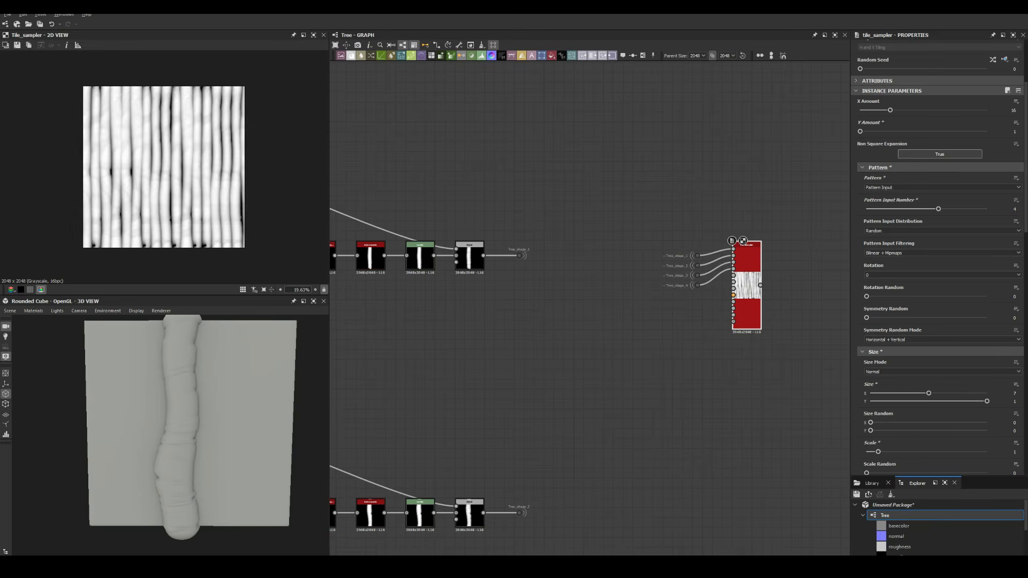
{"action": "left_click_drag", "start_coordinate": [890, 110], "coordinate": [870, 110]}
{"action": "scroll", "coordinate": [937, 268], "scroll_direction": "down", "scroll_amount": 2}
Step: Add a Blend node near the end of the first tree shape branch
{"action": "key", "text": "space"}
{"action": "key", "text": "space"}
{"action": "scroll", "coordinate": [164, 167], "scroll_direction": "down", "scroll_amount": 3}
{"action": "scroll", "coordinate": [480, 93], "scroll_direction": "down", "scroll_amount": 6}
{"action": "left_click_drag", "start_coordinate": [486, 134], "coordinate": [537, 150]}
{"action": "scroll", "coordinate": [535, 160], "scroll_direction": "up", "scroll_amount": 6}
{"action": "scroll", "coordinate": [567, 286], "scroll_direction": "up", "scroll_amount": 3}
{"action": "left_click", "coordinate": [531, 204]}
{"action": "key", "text": "space"}
{"action": "left_click", "coordinate": [560, 231]}
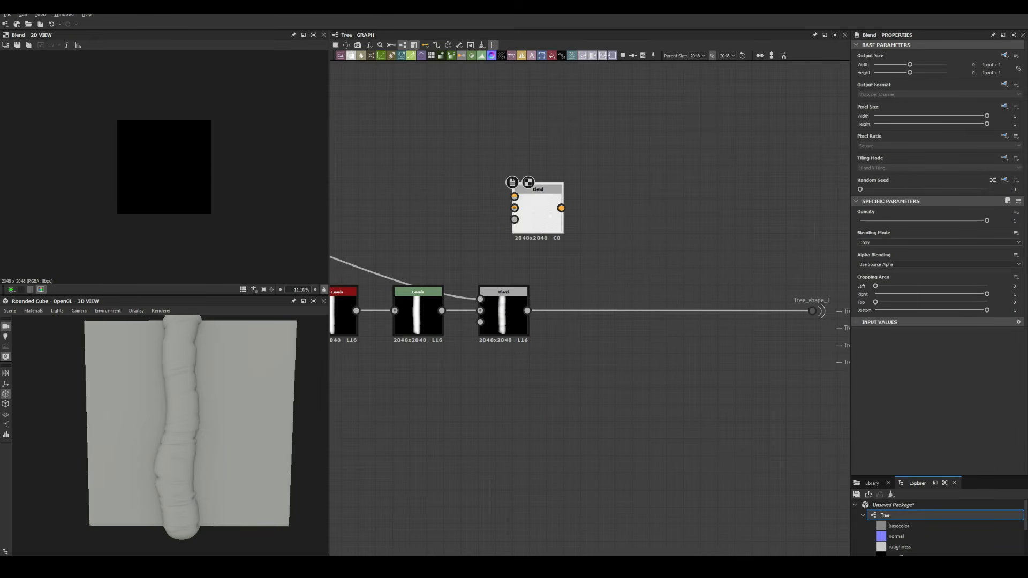
Step: Multiply a Gradient Linear 2 over the first tree shape with the new Blend and route the result to Tree_shape_1
{"action": "key", "text": "space"}
{"action": "left_click_drag", "start_coordinate": [441, 208], "coordinate": [606, 313]}
{"action": "left_click_drag", "start_coordinate": [527, 311], "coordinate": [583, 322]}
{"action": "left_click_drag", "start_coordinate": [630, 310], "coordinate": [808, 310]}
{"action": "left_click", "coordinate": [939, 243]}
{"action": "left_click", "coordinate": [910, 271]}
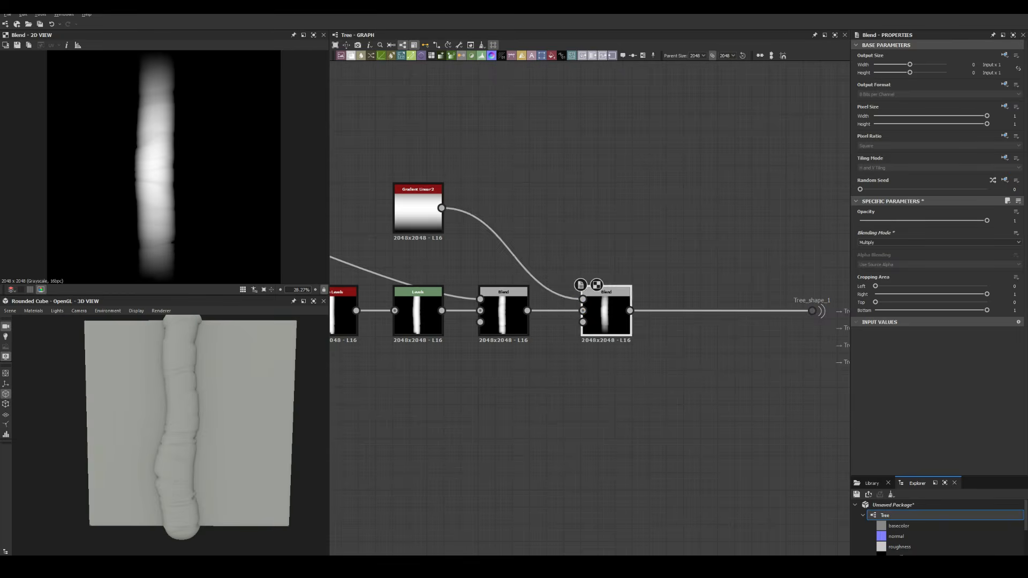
{"action": "scroll", "coordinate": [605, 310], "scroll_direction": "down", "scroll_amount": 3}
Step: Add an Auto Levels node after the gradient Blend and copy the added nodes three times for the other tree shape branches
{"action": "key", "text": "space"}
{"action": "left_click", "coordinate": [495, 271]}
{"action": "double_click", "coordinate": [685, 144]}
{"action": "key", "text": "ctrl+c"}
{"action": "key", "text": "ctrl+v"}
{"action": "key", "text": "ctrl+v"}
{"action": "key", "text": "ctrl+v"}
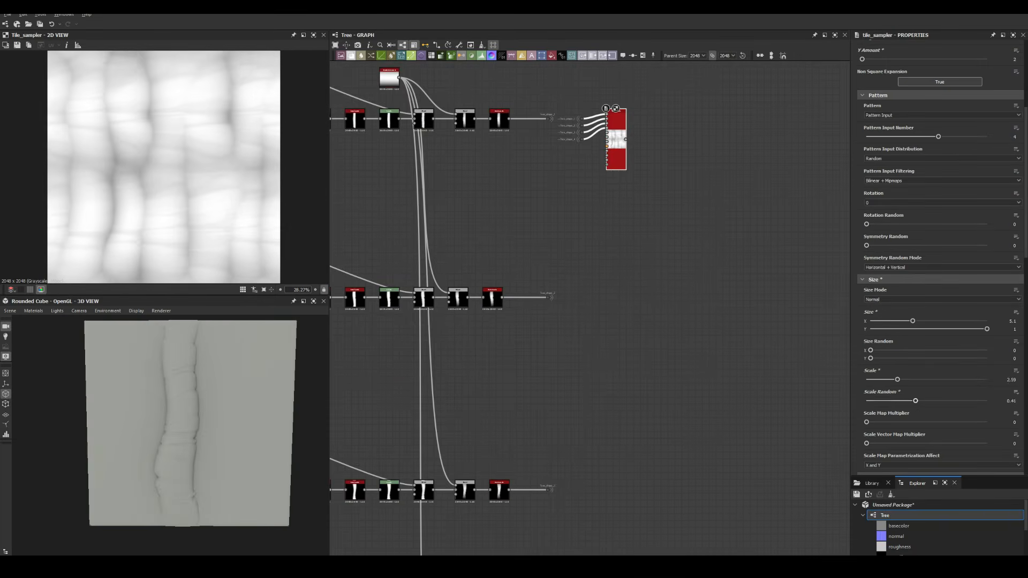
Step: Set the tree Tile Sampler's Scale Random to 0.47 and Position Random to 3.26, and increase its color variation
{"action": "left_click_drag", "start_coordinate": [866, 401], "coordinate": [878, 401]}
{"action": "scroll", "coordinate": [931, 354], "scroll_direction": "down", "scroll_amount": 20}
{"action": "left_click_drag", "start_coordinate": [866, 356], "coordinate": [915, 355]}
{"action": "scroll", "coordinate": [916, 321], "scroll_direction": "up", "scroll_amount": 20}
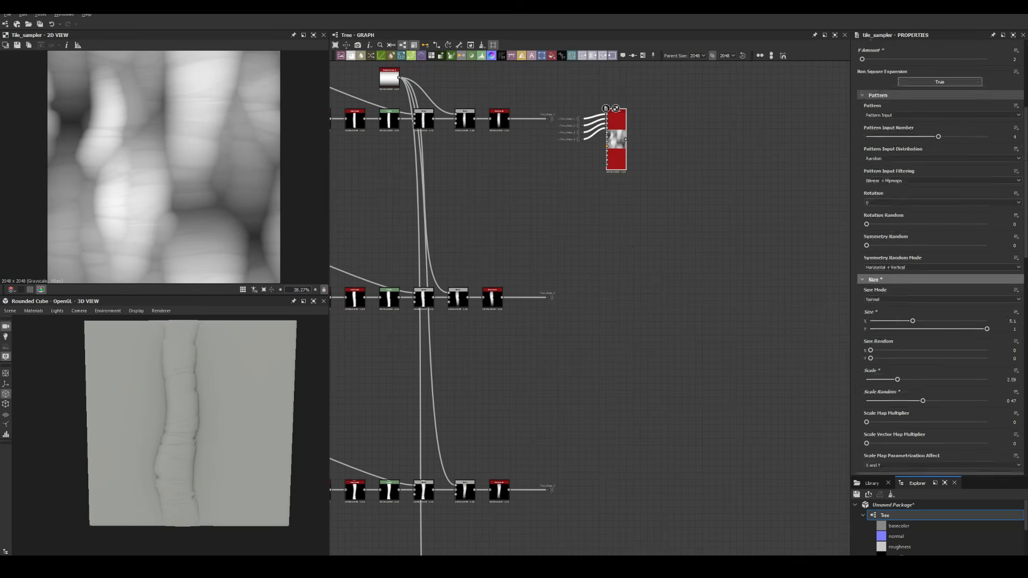
{"action": "scroll", "coordinate": [910, 268], "scroll_direction": "down", "scroll_amount": 11}
{"action": "left_click_drag", "start_coordinate": [879, 232], "coordinate": [905, 232]}
Step: Set the Tile Sampler's Size to 4.33 by 1.58, Scale to 2.96 and Offset to 0.58
{"action": "scroll", "coordinate": [905, 231], "scroll_direction": "up", "scroll_amount": 12}
{"action": "left_click_drag", "start_coordinate": [913, 345], "coordinate": [907, 345]}
{"action": "left_click", "coordinate": [1011, 354]}
{"action": "type", "text": "4"}
{"action": "left_click_drag", "start_coordinate": [987, 354], "coordinate": [916, 353]}
{"action": "scroll", "coordinate": [916, 353], "scroll_direction": "down", "scroll_amount": 5}
{"action": "left_click_drag", "start_coordinate": [897, 283], "coordinate": [896, 283]}
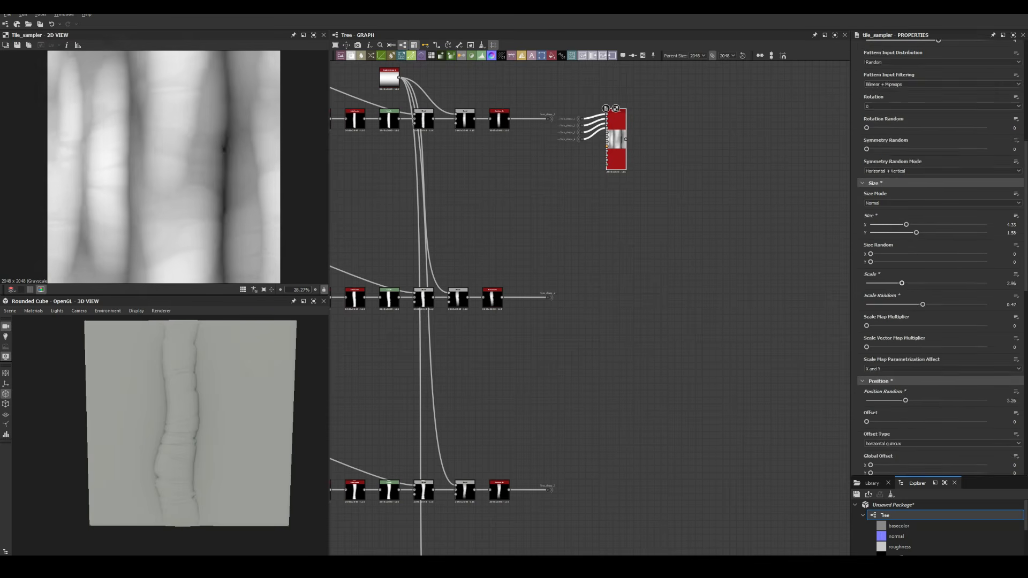
{"action": "left_click_drag", "start_coordinate": [866, 422], "coordinate": [935, 422]}
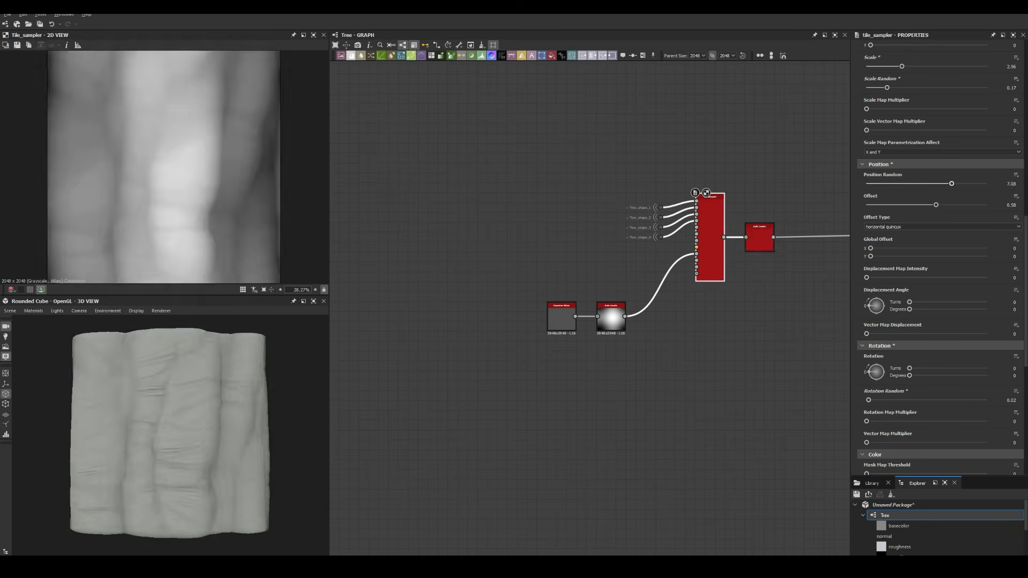
Step: Rotate the topmost Tile Sampler's pattern diagonally and lower the white output level of its Levels node
{"action": "scroll", "coordinate": [940, 257], "scroll_direction": "up", "scroll_amount": 4}
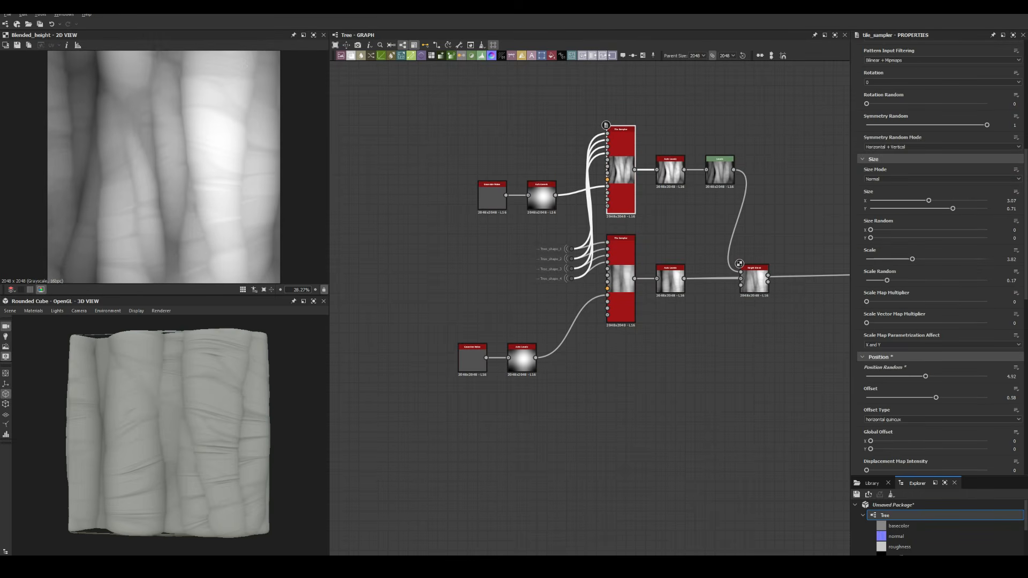
{"action": "left_click", "coordinate": [740, 263]}
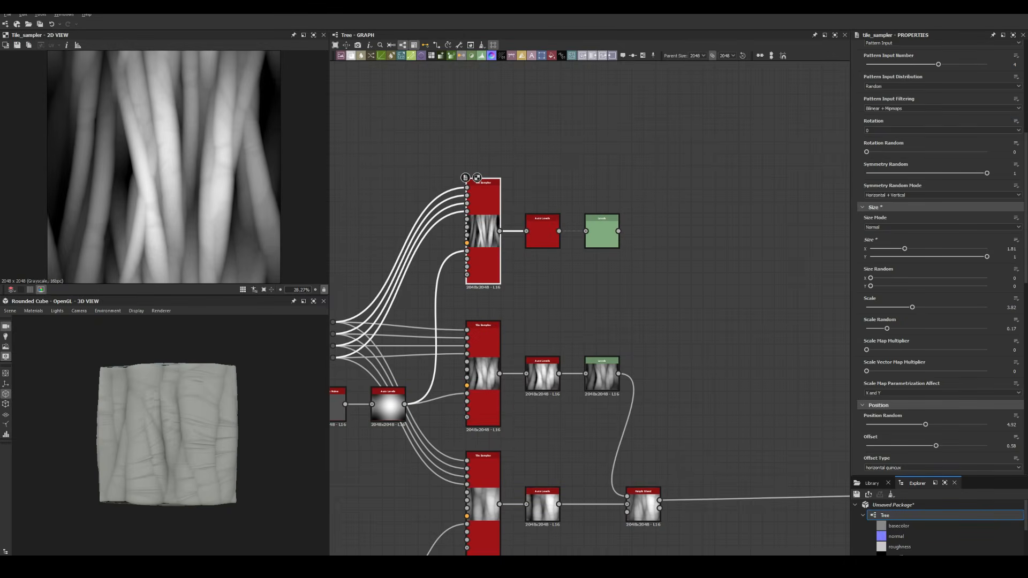
{"action": "scroll", "coordinate": [938, 257], "scroll_direction": "down", "scroll_amount": 9}
{"action": "scroll", "coordinate": [937, 257], "scroll_direction": "up", "scroll_amount": 5}
{"action": "scroll", "coordinate": [938, 257], "scroll_direction": "down", "scroll_amount": 3}
{"action": "scroll", "coordinate": [937, 257], "scroll_direction": "down", "scroll_amount": 2}
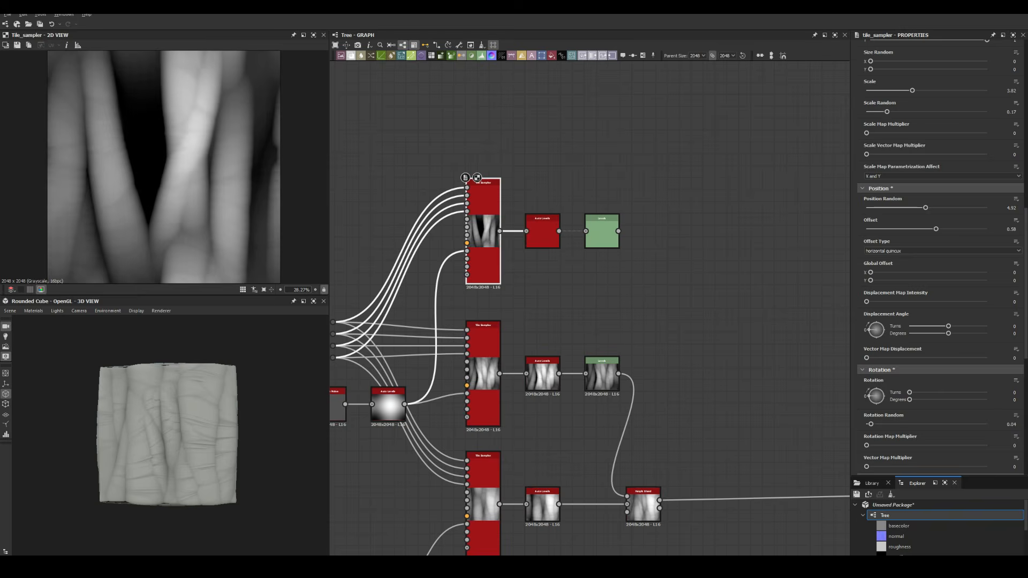
{"action": "left_click_drag", "start_coordinate": [871, 424], "coordinate": [934, 400]}
{"action": "scroll", "coordinate": [938, 256], "scroll_direction": "up", "scroll_amount": 5}
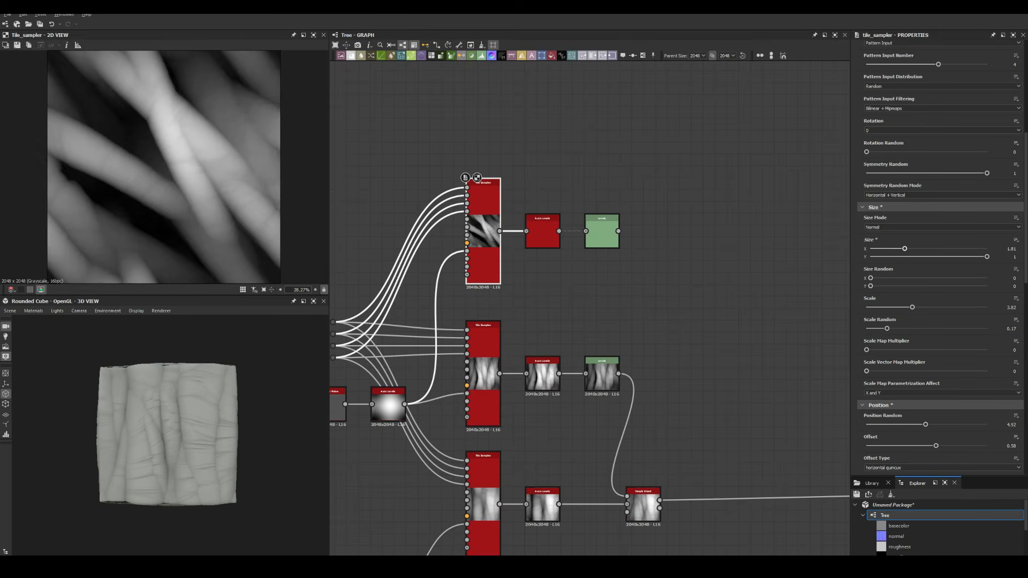
{"action": "scroll", "coordinate": [164, 167], "scroll_direction": "down", "scroll_amount": 5}
{"action": "double_click", "coordinate": [601, 231]}
{"action": "left_click_drag", "start_coordinate": [1013, 306], "coordinate": [975, 305]}
Step: Add an Ambient Occlusion (HBAO) node fed by the Height Blend output
{"action": "middle_click_drag", "start_coordinate": [709, 321], "coordinate": [632, 314]}
{"action": "left_click_drag", "start_coordinate": [582, 493], "coordinate": [619, 389]}
{"action": "type", "text": "ambient"}
{"action": "key", "text": "Return"}
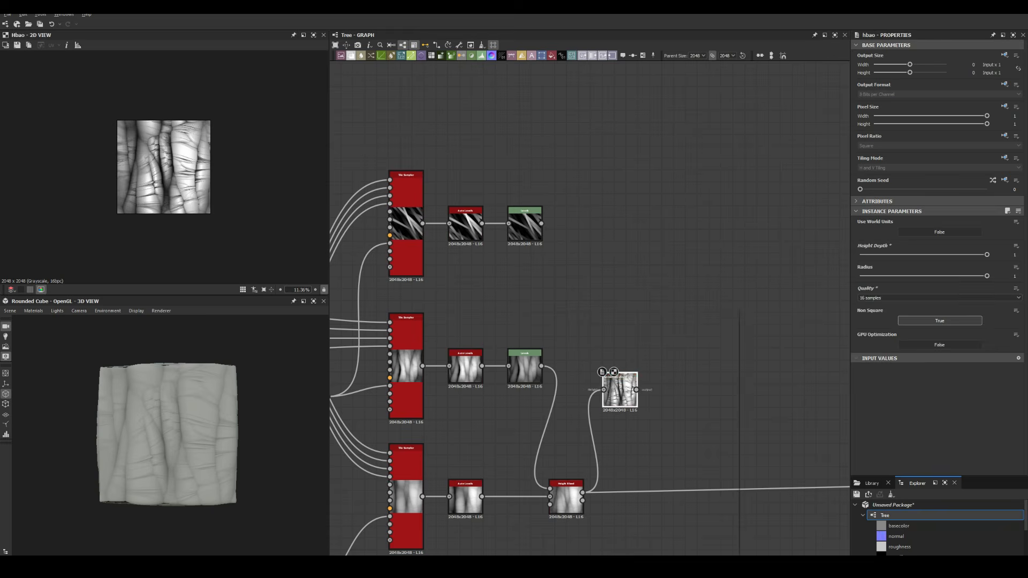
Step: Chain Blur HQ Grayscale, Auto Levels and Directional Warp nodes after the ambient occlusion node
{"action": "key", "text": "space"}
{"action": "type", "text": "blur"}
{"action": "key", "text": "Return"}
{"action": "key", "text": "space"}
{"action": "type", "text": "auto"}
{"action": "key", "text": "Return"}
{"action": "key", "text": "space"}
{"action": "type", "text": "dir"}
{"action": "key", "text": "Return"}
Step: Space out the nodes before the Directional Warp and increase the Blur HQ Grayscale node's intensity and quality
{"action": "scroll", "coordinate": [163, 167], "scroll_direction": "up", "scroll_amount": 5}
{"action": "left_click_drag", "start_coordinate": [904, 245], "coordinate": [871, 220]}
{"action": "left_click_drag", "start_coordinate": [798, 394], "coordinate": [848, 394]}
{"action": "left_click", "coordinate": [738, 394]}
{"action": "double_click", "coordinate": [794, 394]}
{"action": "left_click", "coordinate": [677, 393]}
{"action": "mouse_move", "coordinate": [939, 231]}
{"action": "left_mouse_down"}
{"action": "mouse_move", "coordinate": [897, 231]}
{"action": "mouse_move", "coordinate": [922, 221]}
{"action": "mouse_move", "coordinate": [957, 231]}
{"action": "left_mouse_up"}
{"action": "double_click", "coordinate": [842, 394]}
{"action": "left_click", "coordinate": [676, 394]}
{"action": "left_click_drag", "start_coordinate": [859, 252], "coordinate": [986, 252]}
Step: Set the Directional Warp's intensity to 27.38 and display the topmost Tile Sampler's output
{"action": "middle_click_drag", "start_coordinate": [710, 321], "coordinate": [622, 325]}
{"action": "left_click", "coordinate": [761, 397]}
{"action": "left_click_drag", "start_coordinate": [922, 220], "coordinate": [986, 221]}
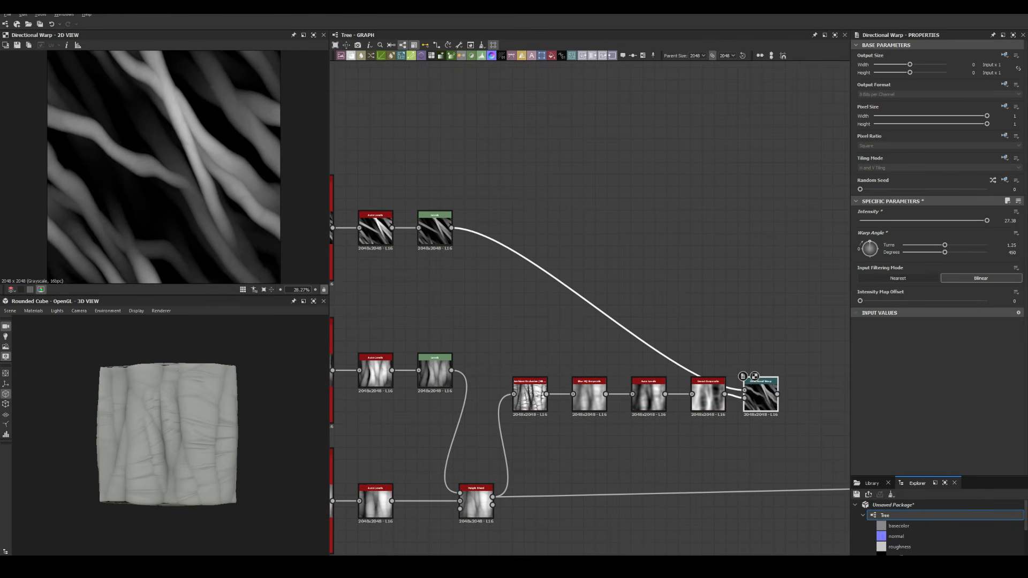
{"action": "scroll", "coordinate": [428, 285], "scroll_direction": "down", "scroll_amount": 3}
{"action": "double_click", "coordinate": [351, 246]}
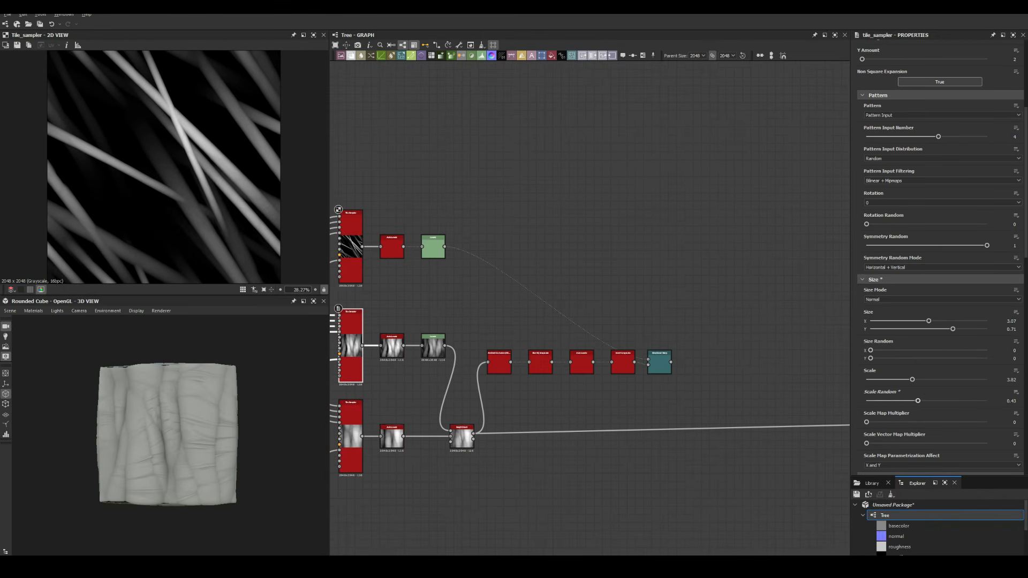
Step: Add Auto Levels, Non Uniform Blur Grayscale and Blend nodes along the main line after the Height Blend
{"action": "key", "text": "space"}
{"action": "left_click_drag", "start_coordinate": [679, 403], "coordinate": [837, 428]}
{"action": "key", "text": "space"}
{"action": "key", "text": "Return"}
{"action": "left_click", "coordinate": [461, 437]}
{"action": "key", "text": "space"}
{"action": "key", "text": "Return"}
{"action": "left_click_drag", "start_coordinate": [606, 462], "coordinate": [739, 436]}
Step: Append Auto Levels and Levels nodes to the Directional Warp and brighten its strands by lowering the midtone and white input levels
{"action": "left_click", "coordinate": [659, 363]}
{"action": "key", "text": "space"}
{"action": "double_click", "coordinate": [700, 363]}
{"action": "left_click_drag", "start_coordinate": [700, 362], "coordinate": [738, 363]}
{"action": "key", "text": "space"}
{"action": "double_click", "coordinate": [738, 363]}
{"action": "left_click_drag", "start_coordinate": [940, 233], "coordinate": [933, 234]}
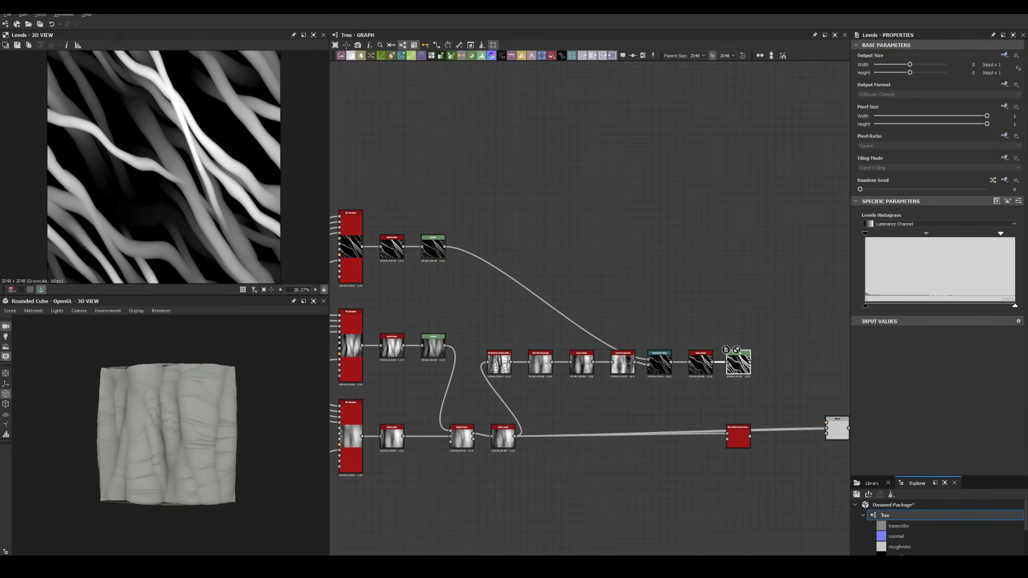
{"action": "left_click_drag", "start_coordinate": [1000, 233], "coordinate": [936, 233]}
Step: Drive the Non Uniform Blur with the Levels output at 16 samples and 9 blades, and slightly lower the following Levels node's output
{"action": "left_click_drag", "start_coordinate": [750, 362], "coordinate": [727, 439]}
{"action": "double_click", "coordinate": [738, 436]}
{"action": "left_click_drag", "start_coordinate": [886, 329], "coordinate": [986, 329]}
{"action": "left_click_drag", "start_coordinate": [922, 350], "coordinate": [986, 350]}
{"action": "middle_click_drag", "start_coordinate": [738, 471], "coordinate": [601, 427]}
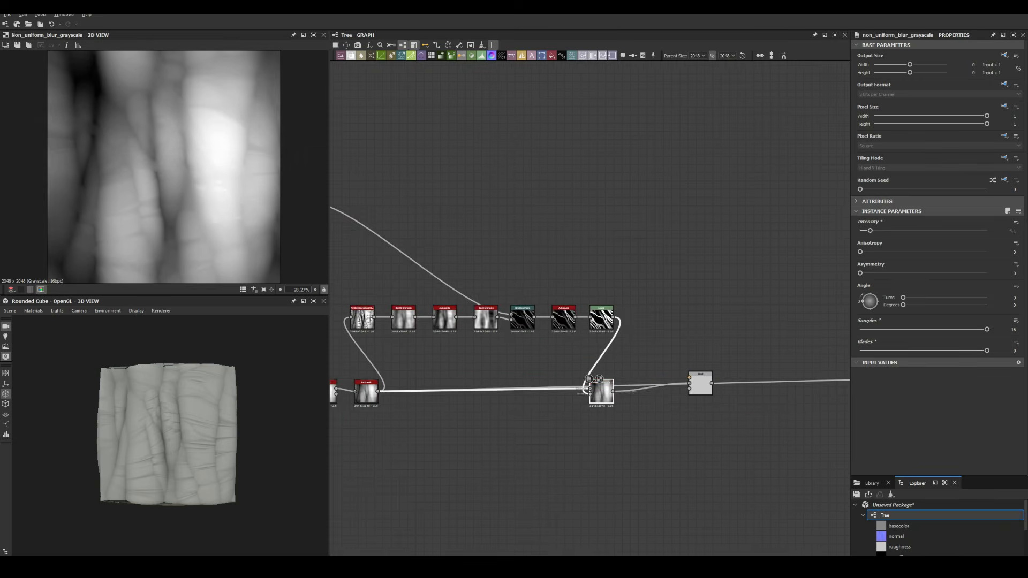
{"action": "left_click", "coordinate": [1018, 202]}
{"action": "left_click_drag", "start_coordinate": [982, 313], "coordinate": [975, 313]}
Step: Add another Levels node between the warped strands' Auto Levels and the Blend, and lower its Level Out High
{"action": "key", "text": "space"}
{"action": "double_click", "coordinate": [451, 234]}
{"action": "left_click_drag", "start_coordinate": [451, 234], "coordinate": [609, 268]}
{"action": "left_click_drag", "start_coordinate": [575, 317], "coordinate": [598, 268]}
{"action": "left_click_drag", "start_coordinate": [621, 268], "coordinate": [689, 378]}
{"action": "left_click", "coordinate": [1018, 201]}
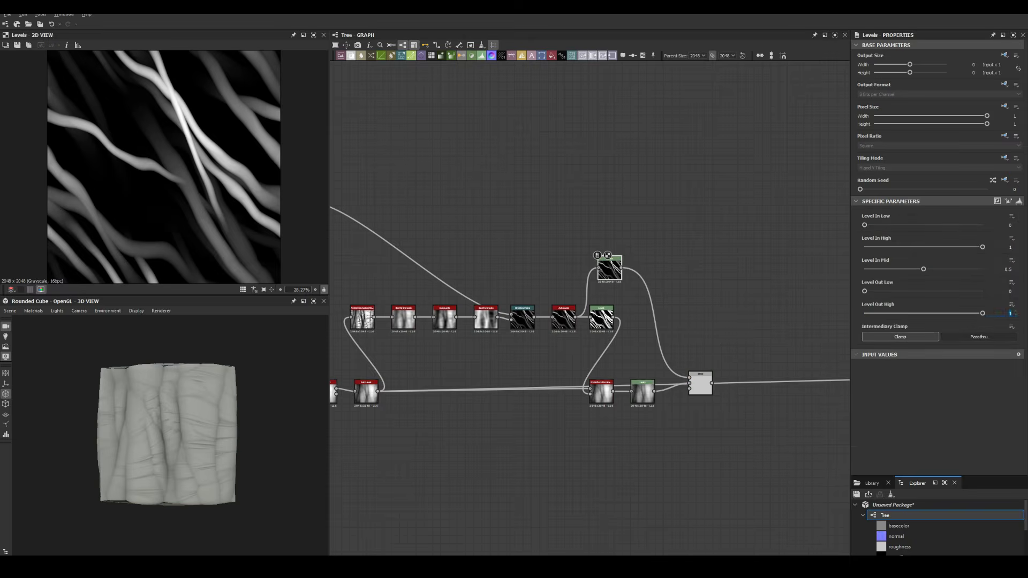
{"action": "left_click_drag", "start_coordinate": [982, 313], "coordinate": [878, 313]}
{"action": "double_click", "coordinate": [700, 384]}
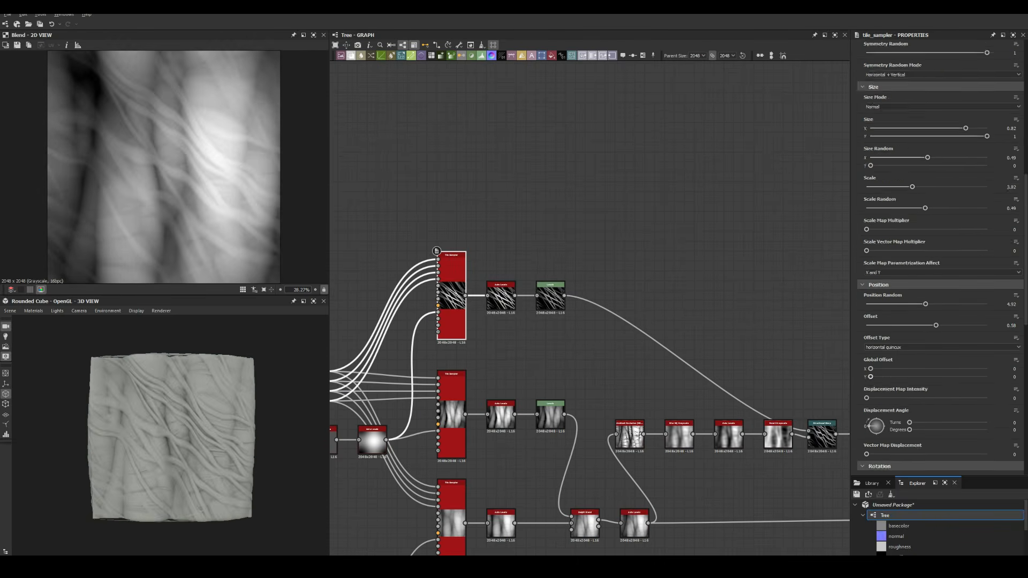
Step: Set the topmost Tile Sampler's Size X to 1 and its Y Amount to 5
{"action": "scroll", "coordinate": [937, 184], "scroll_direction": "up", "scroll_amount": 5}
{"action": "left_click_drag", "start_coordinate": [928, 177], "coordinate": [987, 177]}
{"action": "scroll", "coordinate": [937, 184], "scroll_direction": "up", "scroll_amount": 7}
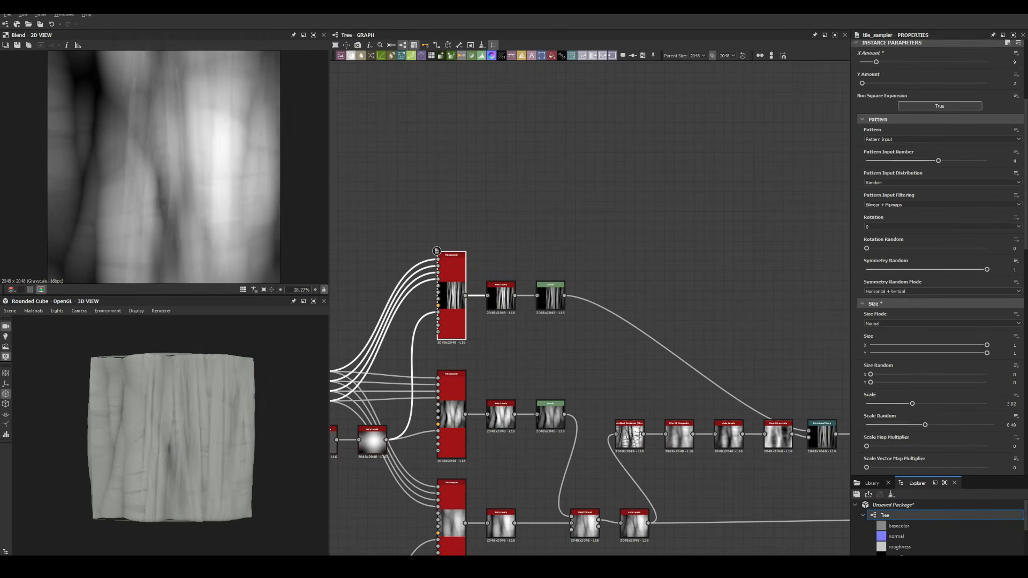
{"action": "left_click_drag", "start_coordinate": [860, 156], "coordinate": [868, 156]}
{"action": "scroll", "coordinate": [171, 436], "scroll_direction": "up", "scroll_amount": 4}
{"action": "scroll", "coordinate": [425, 228], "scroll_direction": "down", "scroll_amount": 4}
Step: Connect the topmost branch's Levels to the second Height Blend and set its Tile Sampler's Size Y to 1.11
{"action": "left_click_drag", "start_coordinate": [613, 279], "coordinate": [750, 402]}
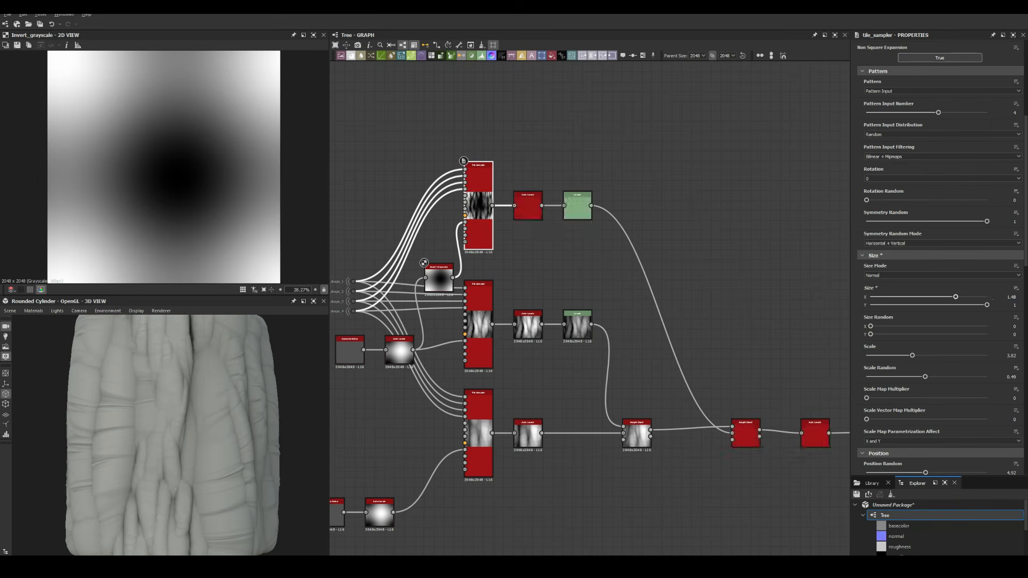
{"action": "left_click_drag", "start_coordinate": [951, 306], "coordinate": [934, 305]}
{"action": "scroll", "coordinate": [934, 305], "scroll_direction": "up", "scroll_amount": 3}
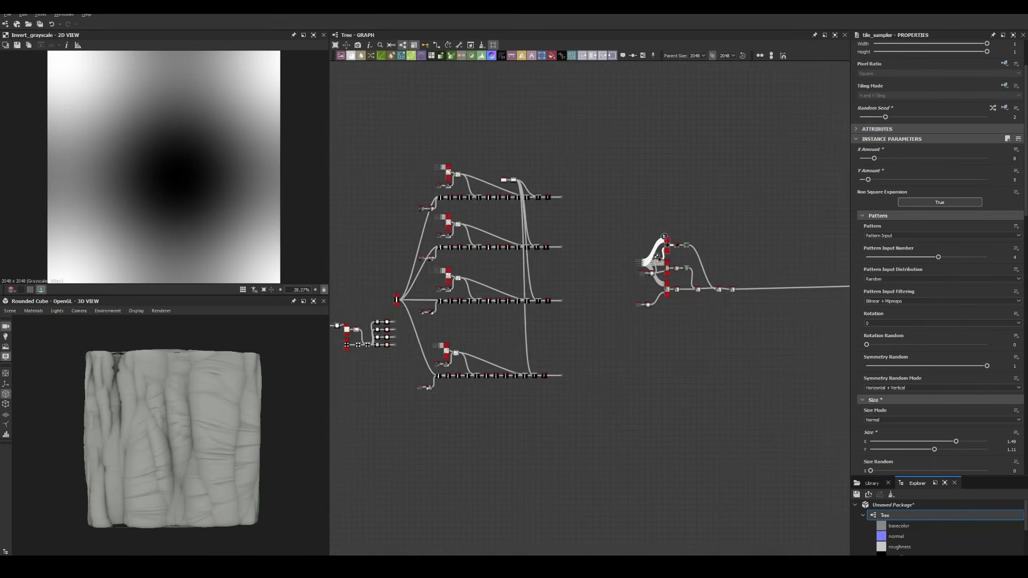
Step: Add a Gaussian Noise node below the final Auto Levels and lower its scale
{"action": "scroll", "coordinate": [669, 505], "scroll_direction": "up", "scroll_amount": 5}
{"action": "double_click", "coordinate": [537, 339]}
{"action": "key", "text": "space"}
{"action": "type", "text": "gau"}
{"action": "key", "text": "Return"}
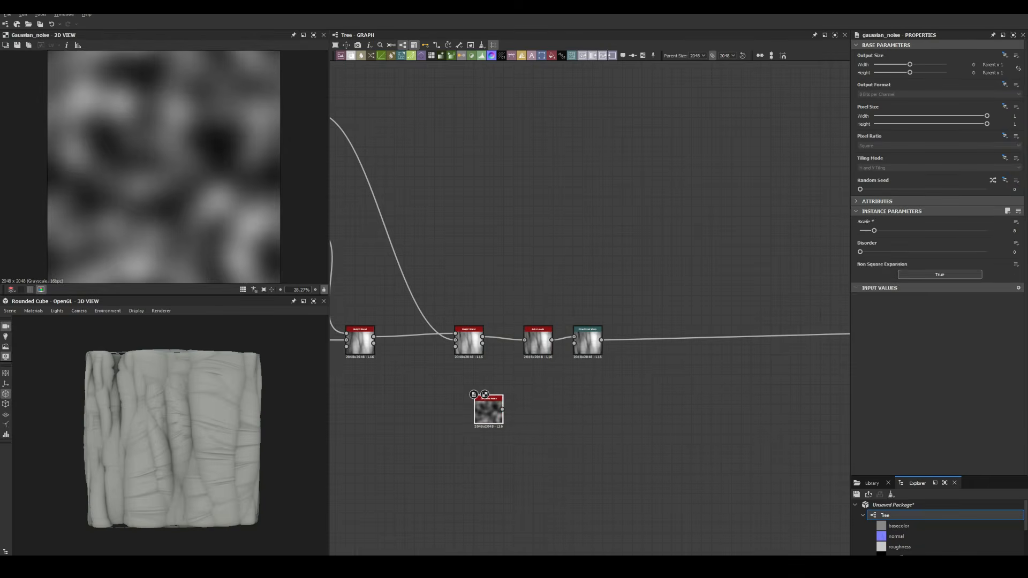
{"action": "left_click_drag", "start_coordinate": [872, 231], "coordinate": [862, 231]}
Step: Add an Auto Levels node after the Gaussian Noise, set the Directional Warp's intensity to 70 and change its warp angle
{"action": "key", "text": "space"}
{"action": "type", "text": "au"}
{"action": "key", "text": "Return"}
{"action": "left_click", "coordinate": [1013, 221]}
{"action": "type", "text": "70"}
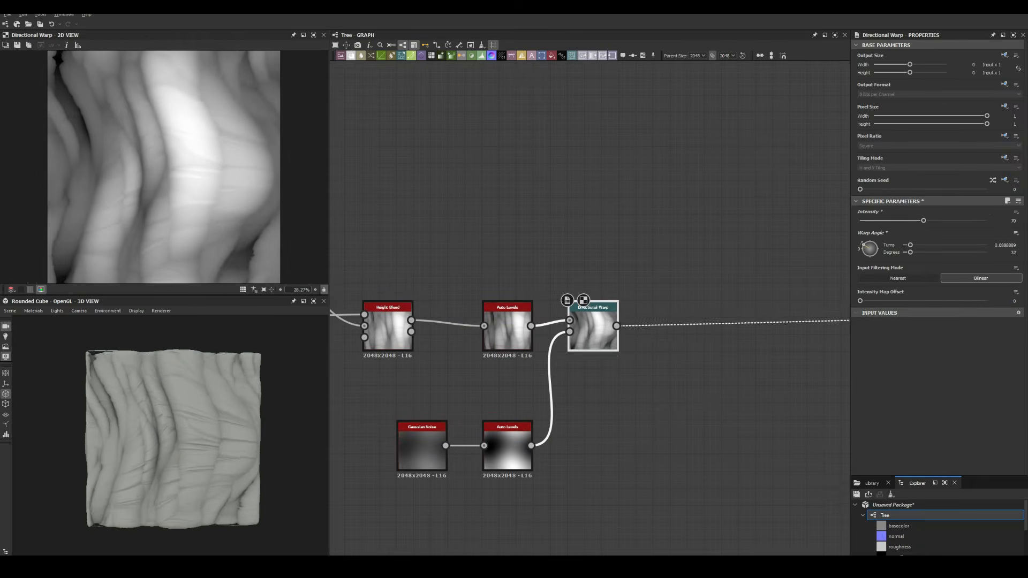
{"action": "left_click_drag", "start_coordinate": [924, 220], "coordinate": [975, 252]}
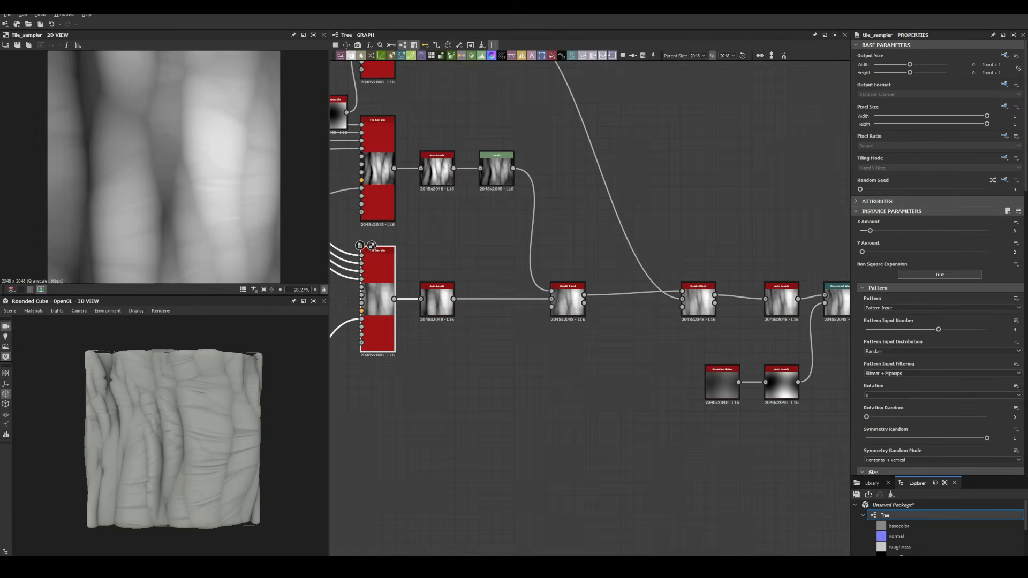
Step: Change the Random Seed of the lowest Tile Sampler in the bark height network
{"action": "left_click", "coordinate": [496, 170]}
{"action": "left_click", "coordinate": [378, 299]}
{"action": "left_click_drag", "start_coordinate": [859, 189], "coordinate": [885, 189]}
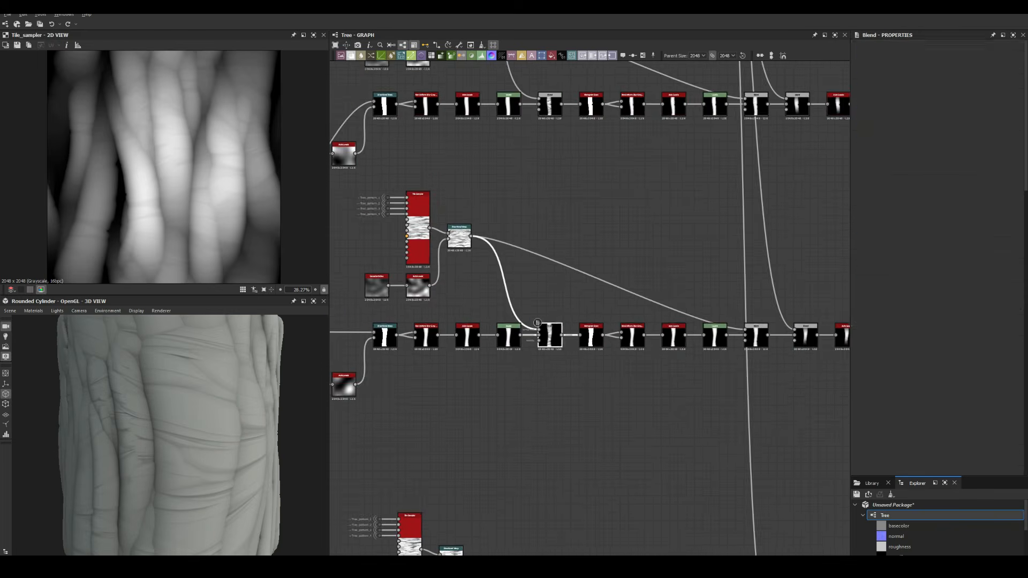
Step: Add a Waveform 1 node above the first tree shape branch as the start of a new node chain
{"action": "left_click", "coordinate": [463, 323]}
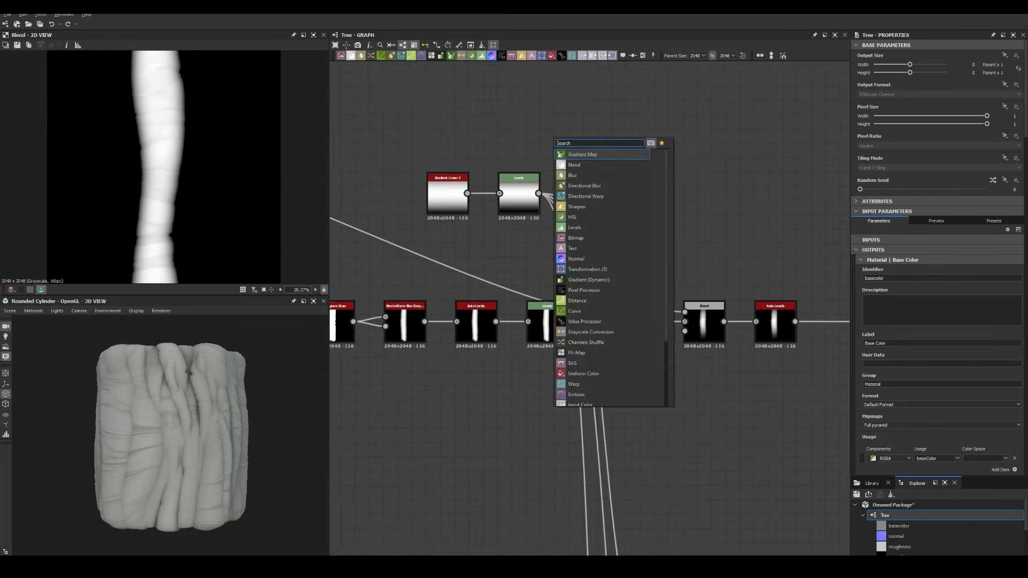
{"action": "key", "text": "space"}
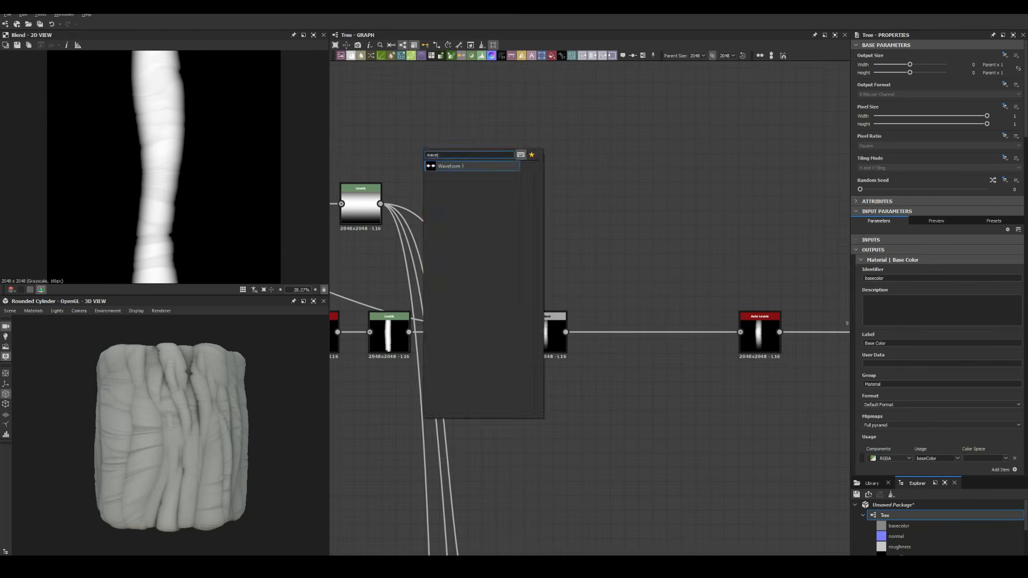
{"action": "key", "text": "Return"}
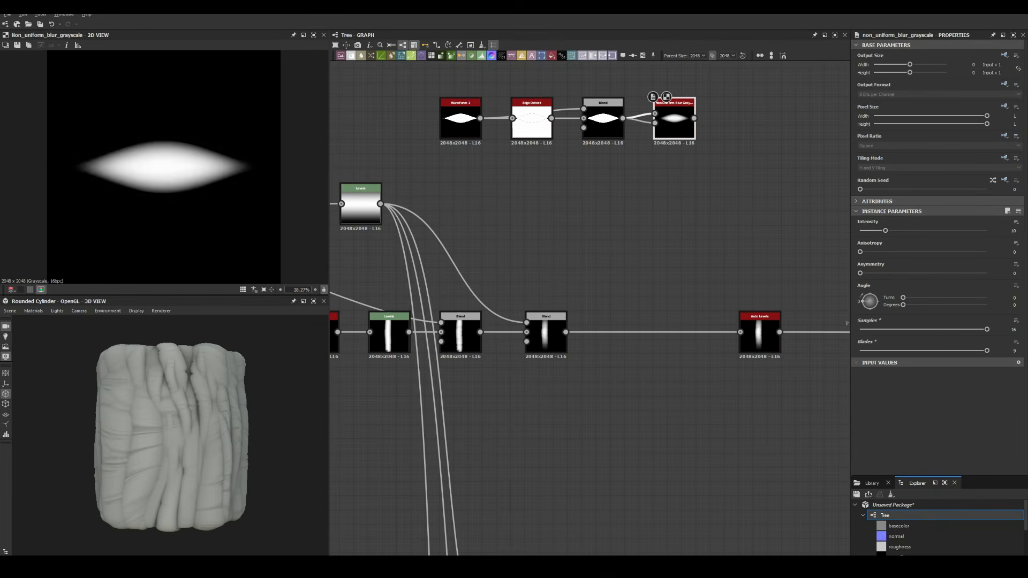
{"action": "key", "text": "space"}
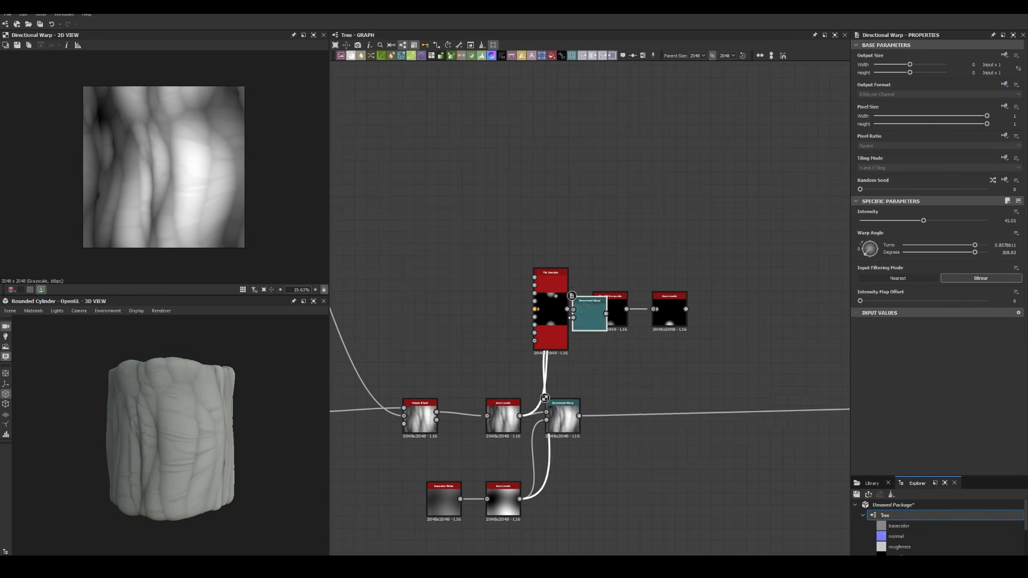
Step: Set the intensity of the Directional Warp driven by the blurred dots to about 21.6 and preview the height on a Rounded Cube
{"action": "left_click", "coordinate": [610, 311]}
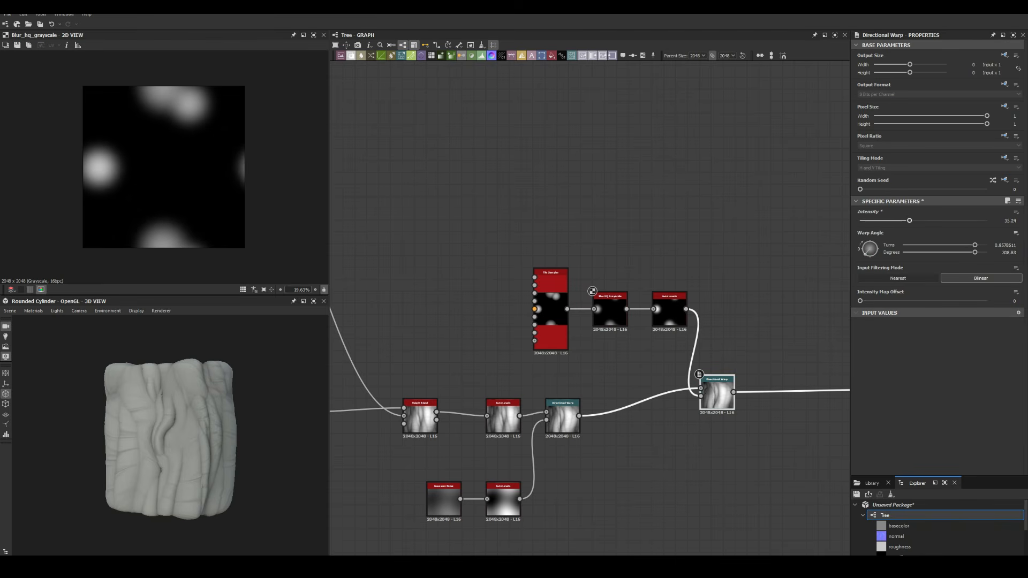
{"action": "left_click_drag", "start_coordinate": [909, 221], "coordinate": [907, 221]}
{"action": "left_click_drag", "start_coordinate": [204, 428], "coordinate": [155, 444]}
{"action": "left_click", "coordinate": [9, 310]}
{"action": "left_click", "coordinate": [33, 416]}
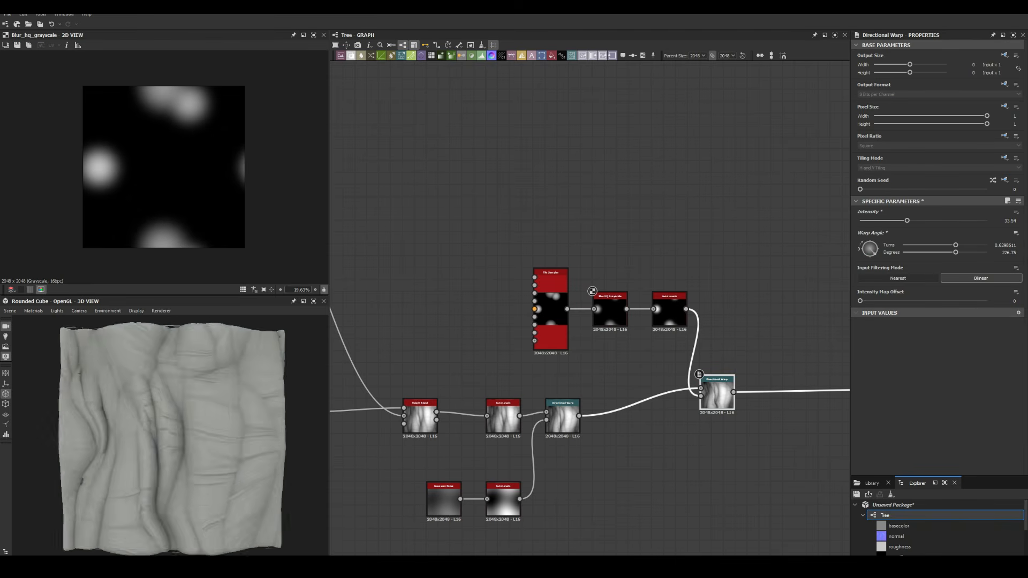
{"action": "scroll", "coordinate": [169, 436], "scroll_direction": "down", "scroll_amount": 5}
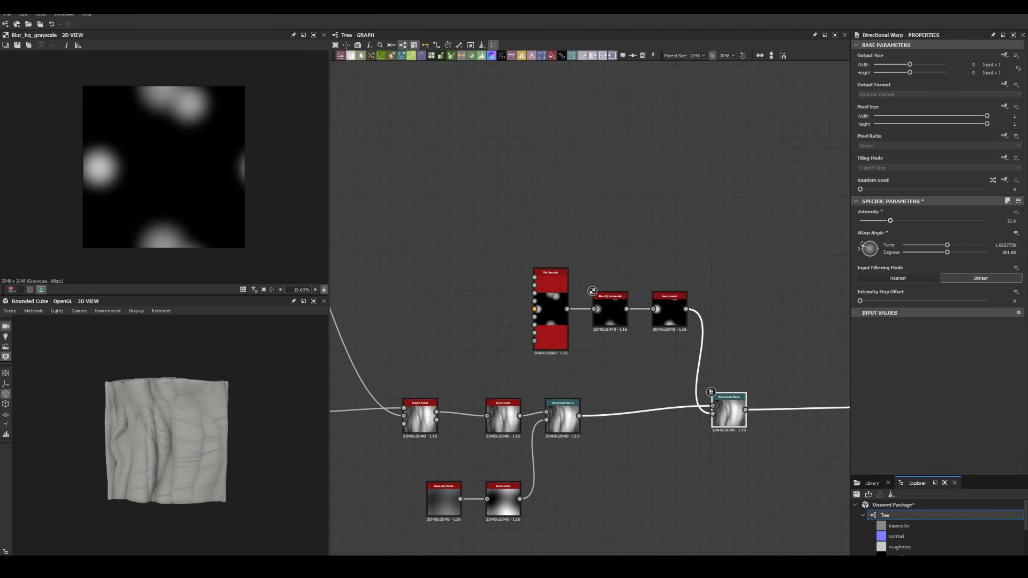
Step: Add a Shape node with a tall narrow disc in an empty area, followed by a Skew Grayscale node with an adjusted amount
{"action": "scroll", "coordinate": [681, 363], "scroll_direction": "down", "scroll_amount": 4}
{"action": "middle_click_drag", "start_coordinate": [776, 187], "coordinate": [631, 407]}
{"action": "key", "text": "space"}
{"action": "type", "text": "shape"}
{"action": "key", "text": "Return"}
{"action": "double_click", "coordinate": [700, 243]}
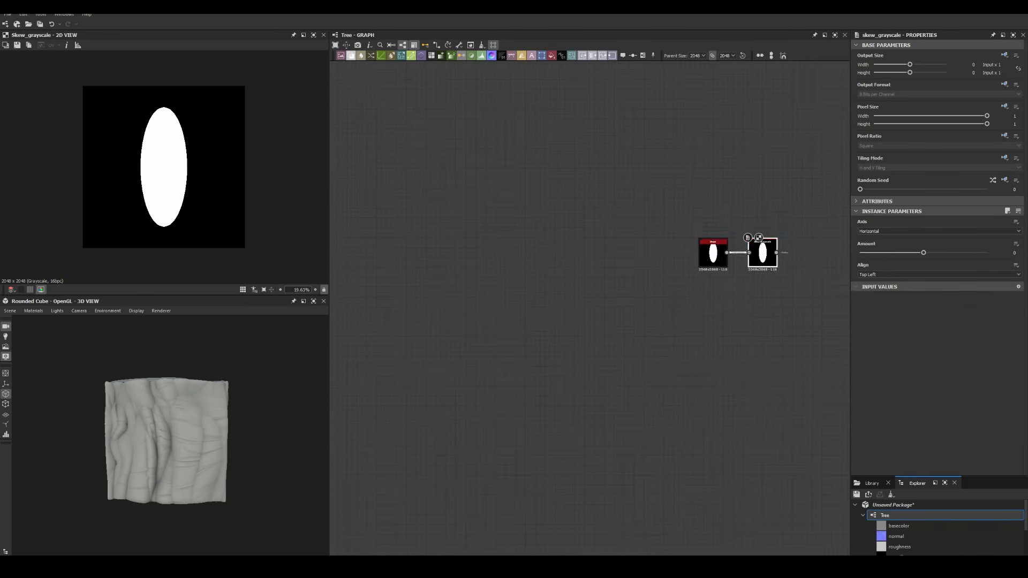
{"action": "scroll", "coordinate": [760, 244], "scroll_direction": "up", "scroll_amount": 3}
{"action": "left_click_drag", "start_coordinate": [922, 253], "coordinate": [920, 253]}
Step: Add Mirror Grayscale and Non Uniform Blur Grayscale nodes after the skew, with blur intensity about 8.83, 16 samples and 9 blades
{"action": "key", "text": "space"}
{"action": "type", "text": "mirror"}
{"action": "key", "text": "Return"}
{"action": "key", "text": "space"}
{"action": "type", "text": "non"}
{"action": "key", "text": "Return"}
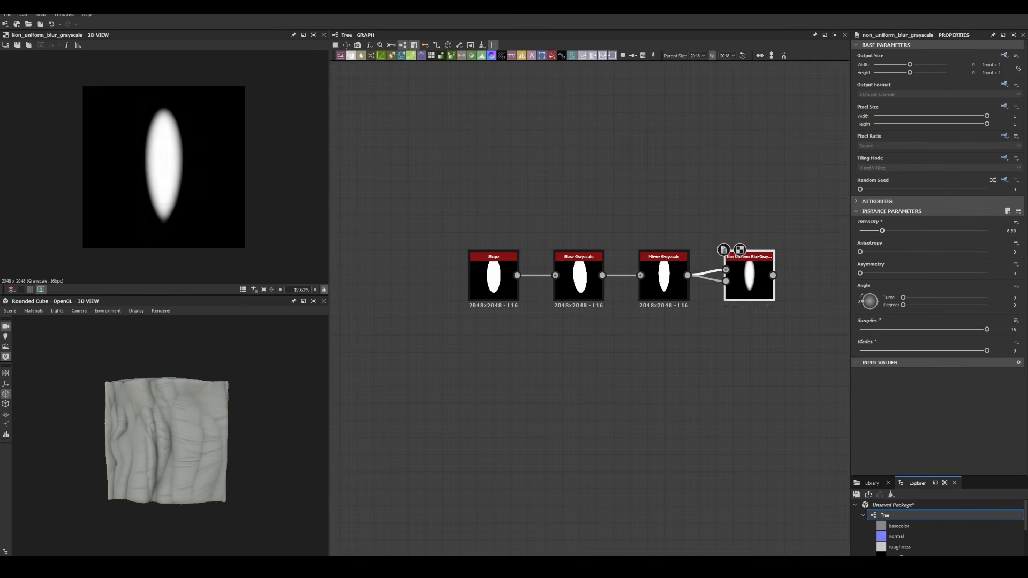
Step: Extend the blurred petal chain with Auto Levels, Levels and Transformation 2D nodes
{"action": "key", "text": "space"}
{"action": "type", "text": "auto"}
{"action": "key", "text": "Return"}
{"action": "key", "text": "space"}
{"action": "type", "text": "levels"}
{"action": "key", "text": "Return"}
{"action": "key", "text": "space"}
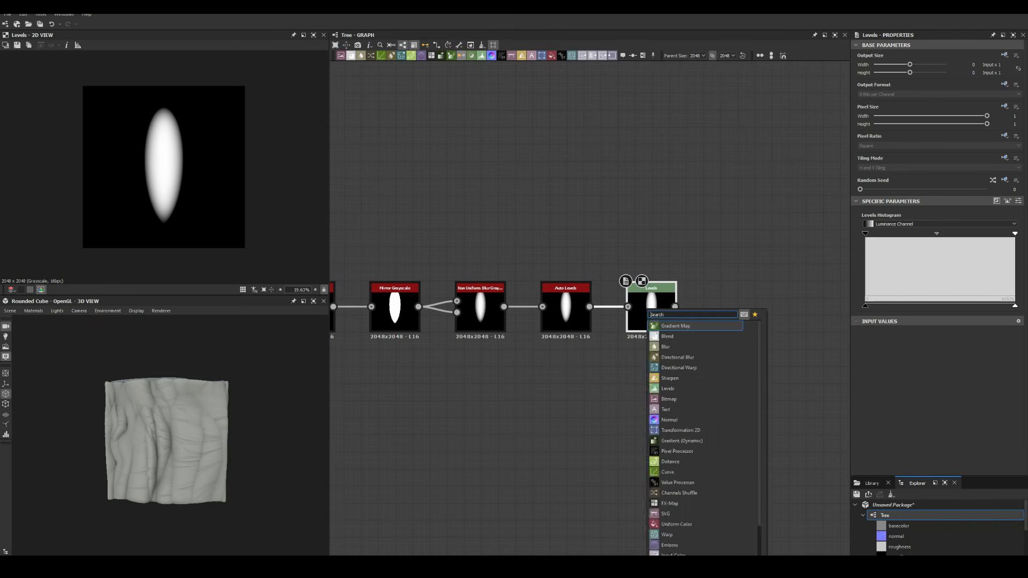
{"action": "type", "text": "trans"}
{"action": "key", "text": "Return"}
Step: Add a Blend node in Add (Linear Dodge) mode that overlays a tiny disc Shape on the transformed petal
{"action": "key", "text": "space"}
{"action": "type", "text": "blend"}
{"action": "key", "text": "Return"}
{"action": "key", "text": "space"}
{"action": "type", "text": "shape"}
{"action": "key", "text": "Return"}
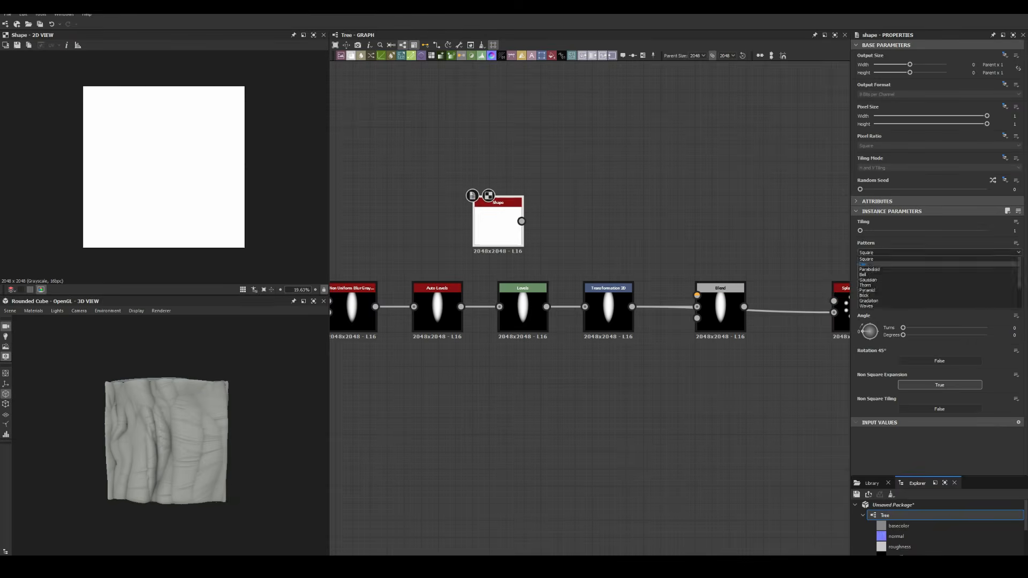
{"action": "left_click", "coordinate": [864, 264]}
{"action": "left_click_drag", "start_coordinate": [987, 274], "coordinate": [862, 274]}
{"action": "left_click_drag", "start_coordinate": [522, 221], "coordinate": [697, 295]}
{"action": "double_click", "coordinate": [720, 308]}
{"action": "left_click", "coordinate": [939, 243]}
{"action": "left_click", "coordinate": [878, 255]}
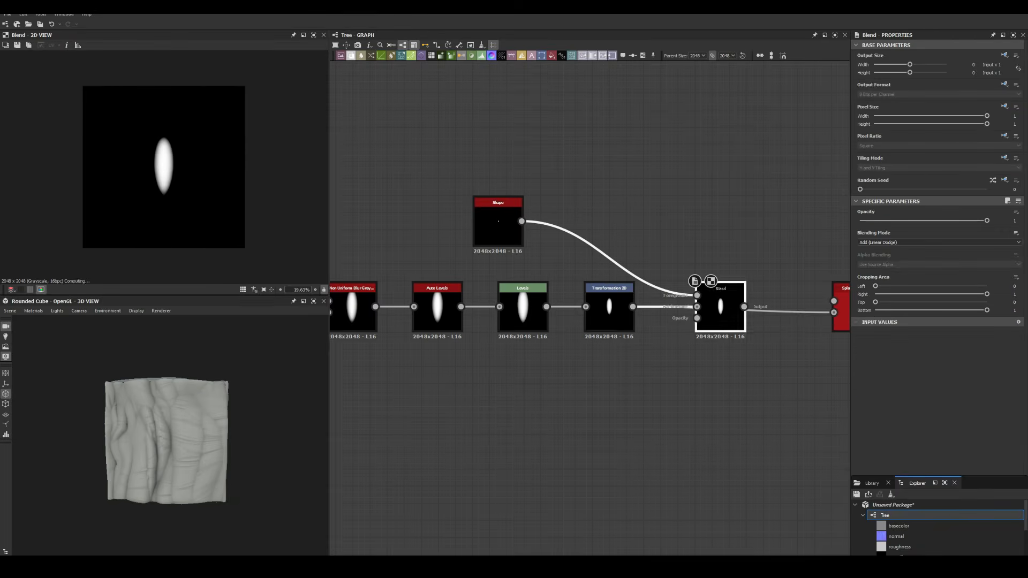
Step: Shift the petal upward from the centre in the Transformation 2D node
{"action": "scroll", "coordinate": [170, 169], "scroll_direction": "up", "scroll_amount": 4}
{"action": "left_click", "coordinate": [608, 307]}
{"action": "left_click_drag", "start_coordinate": [157, 163], "coordinate": [156, 104]}
Step: Move the Blend node aside and connect the Transformation 2D output directly to the Splatter Circular node
{"action": "middle_click_drag", "start_coordinate": [642, 386], "coordinate": [539, 390]}
{"action": "left_click_drag", "start_coordinate": [616, 312], "coordinate": [599, 184]}
{"action": "left_click_drag", "start_coordinate": [529, 311], "coordinate": [729, 305]}
{"action": "double_click", "coordinate": [753, 312]}
Step: Set the Splatter Circular's Scale to 7, increase its Pattern Amount and reduce its Spread to 0.76
{"action": "scroll", "coordinate": [937, 267], "scroll_direction": "down", "scroll_amount": 5}
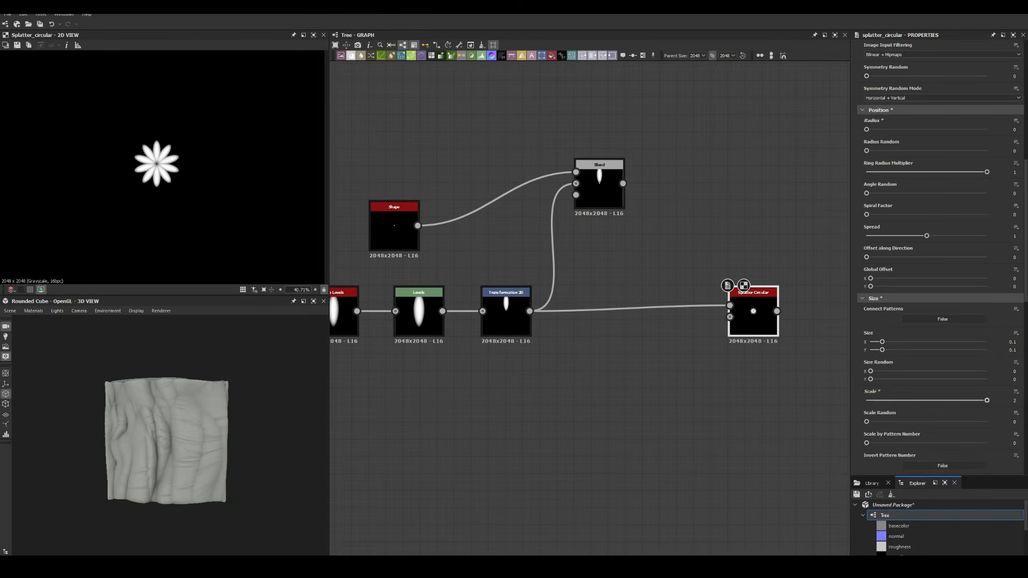
{"action": "double_click", "coordinate": [1014, 400]}
{"action": "type", "text": "7"}
{"action": "key", "text": "Return"}
{"action": "scroll", "coordinate": [169, 170], "scroll_direction": "down", "scroll_amount": 5}
{"action": "scroll", "coordinate": [937, 160], "scroll_direction": "up", "scroll_amount": 1}
{"action": "left_click_drag", "start_coordinate": [878, 87], "coordinate": [889, 87]}
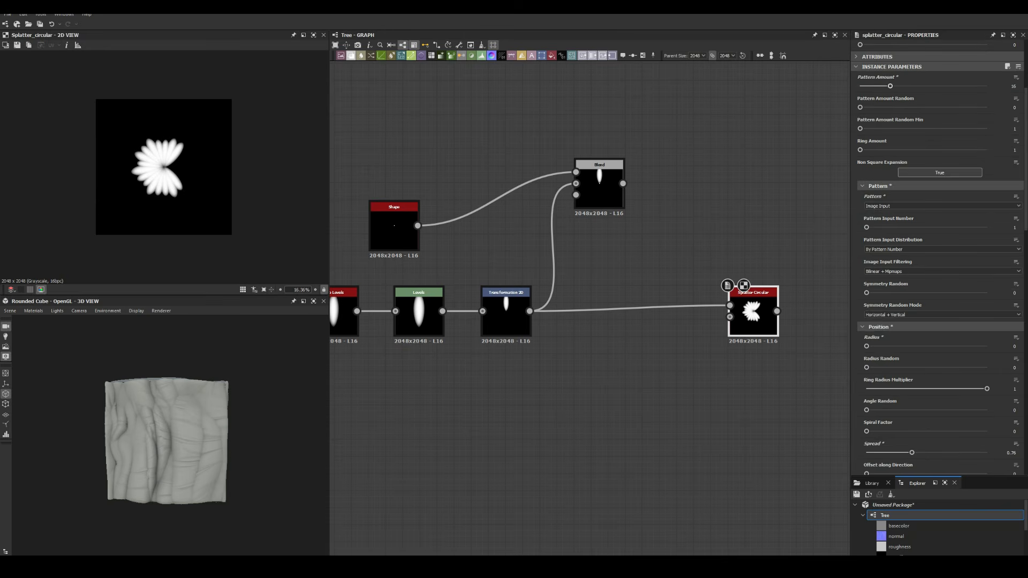
{"action": "scroll", "coordinate": [164, 167], "scroll_direction": "up", "scroll_amount": 5}
Step: Add a Histogram Scan node after the Splatter Circular with Contrast 1 and Position raised to about 0.88
{"action": "key", "text": "space"}
{"action": "type", "text": "hist"}
{"action": "key", "text": "Return"}
{"action": "double_click", "coordinate": [833, 313]}
{"action": "left_click_drag", "start_coordinate": [860, 252], "coordinate": [884, 251]}
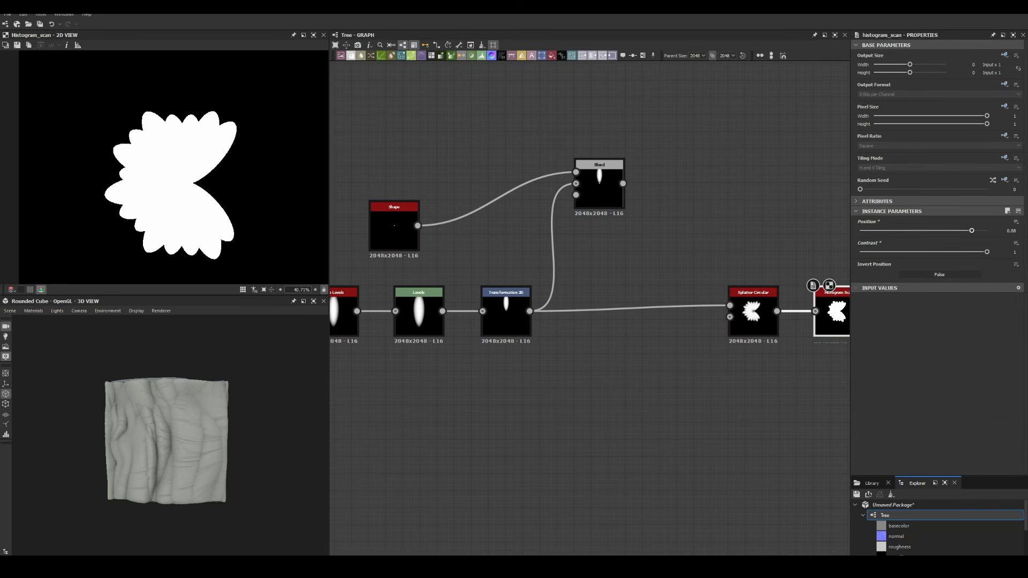
Step: Add a Blend node combining the Splatter Circular with the Histogram Scan silhouette, placing the scan above the main chain
{"action": "middle_click_drag", "start_coordinate": [750, 374], "coordinate": [643, 374]}
{"action": "key", "text": "space"}
{"action": "type", "text": "bl"}
{"action": "key", "text": "Return"}
{"action": "left_click_drag", "start_coordinate": [671, 311], "coordinate": [797, 311]}
{"action": "left_click_drag", "start_coordinate": [734, 316], "coordinate": [718, 230]}
{"action": "scroll", "coordinate": [134, 177], "scroll_direction": "up", "scroll_amount": 6}
{"action": "middle_click_drag", "start_coordinate": [696, 374], "coordinate": [561, 427]}
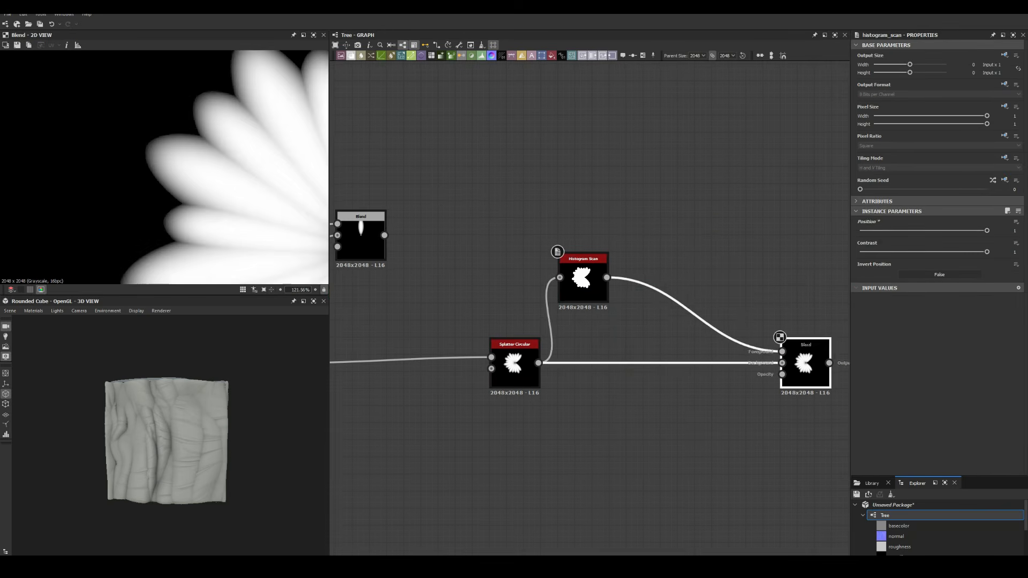
Step: Add a Bevel node after the Histogram Scan and an RGBA Split node for its normal output
{"action": "double_click", "coordinate": [583, 280]}
{"action": "key", "text": "space"}
{"action": "type", "text": "bev"}
{"action": "key", "text": "Return"}
{"action": "scroll", "coordinate": [164, 167], "scroll_direction": "down", "scroll_amount": 6}
{"action": "middle_click_drag", "start_coordinate": [749, 300], "coordinate": [649, 356]}
{"action": "key", "text": "space"}
{"action": "type", "text": "rg"}
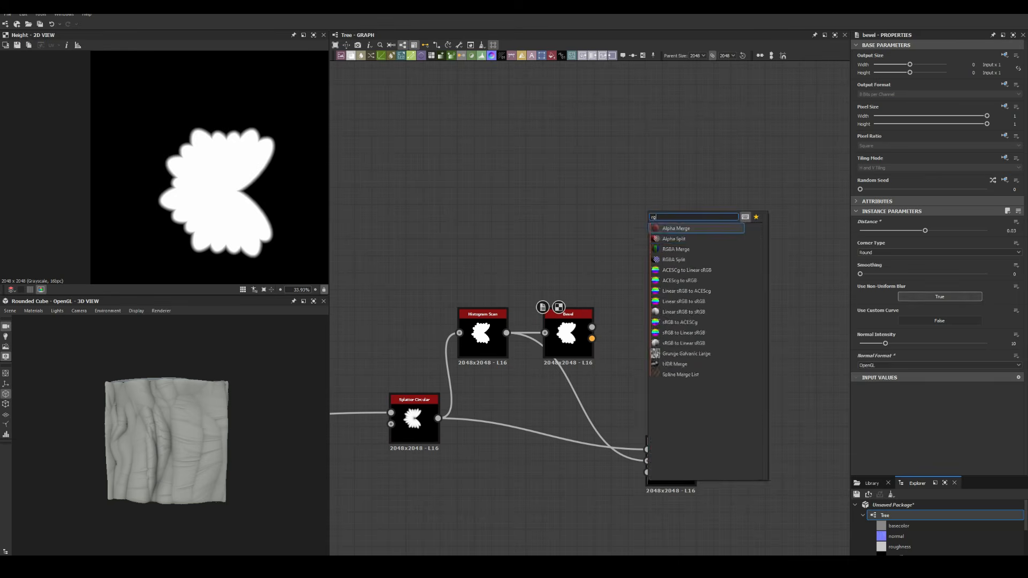
{"action": "type", "text": "ba s"}
{"action": "key", "text": "Return"}
Step: Chain Auto Levels, Histogram Scan, Invert Grayscale and Blur HQ Grayscale nodes after the RGBA Split to isolate the outline
{"action": "key", "text": "space"}
{"action": "type", "text": "auto l"}
{"action": "key", "text": "Return"}
{"action": "key", "text": "space"}
{"action": "type", "text": "hist"}
{"action": "key", "text": "Return"}
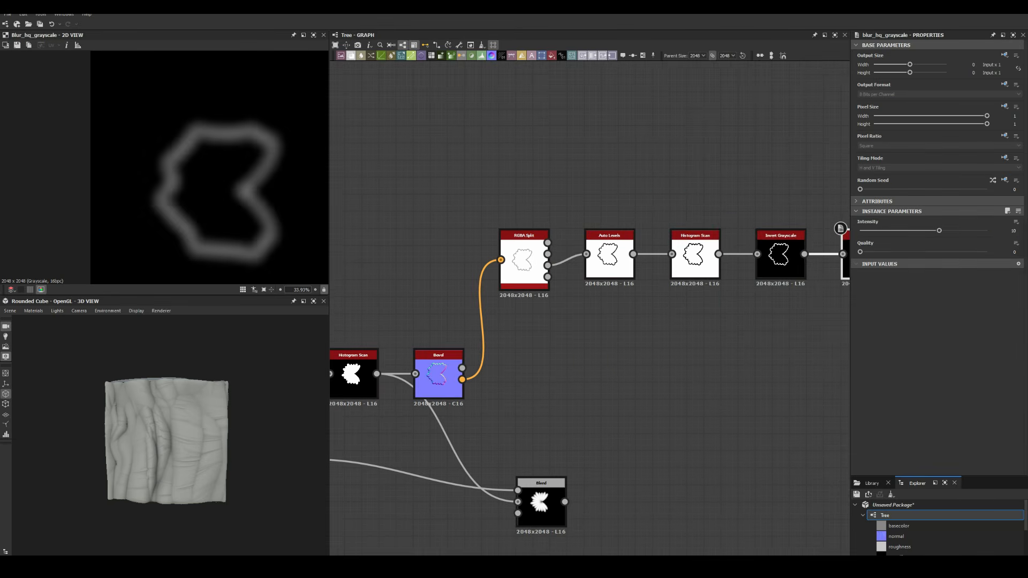
Step: Set the Blur HQ Grayscale intensity to 0.25 and add a Non Uniform Blur Grayscale node fed by the Bevel height and blurred outline
{"action": "middle_click_drag", "start_coordinate": [750, 343], "coordinate": [508, 347]}
{"action": "scroll", "coordinate": [166, 190], "scroll_direction": "up", "scroll_amount": 9}
{"action": "left_click", "coordinate": [1010, 231]}
{"action": "type", "text": ".25"}
{"action": "key", "text": "space"}
{"action": "type", "text": "non"}
{"action": "key", "text": "Return"}
{"action": "double_click", "coordinate": [713, 323]}
{"action": "left_click_drag", "start_coordinate": [427, 320], "coordinate": [702, 321]}
{"action": "left_click_drag", "start_coordinate": [634, 266], "coordinate": [702, 326]}
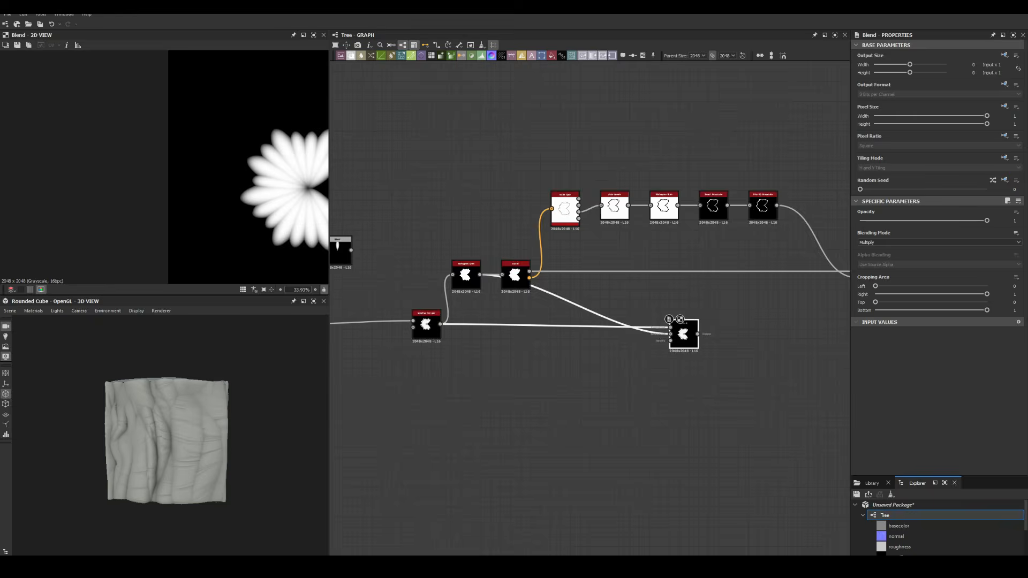
Step: Lower the middle Tile Sampler's Position Random to about 0.63 and adjust the midtone of the Levels node in its row
{"action": "scroll", "coordinate": [589, 262], "scroll_direction": "up", "scroll_amount": 4}
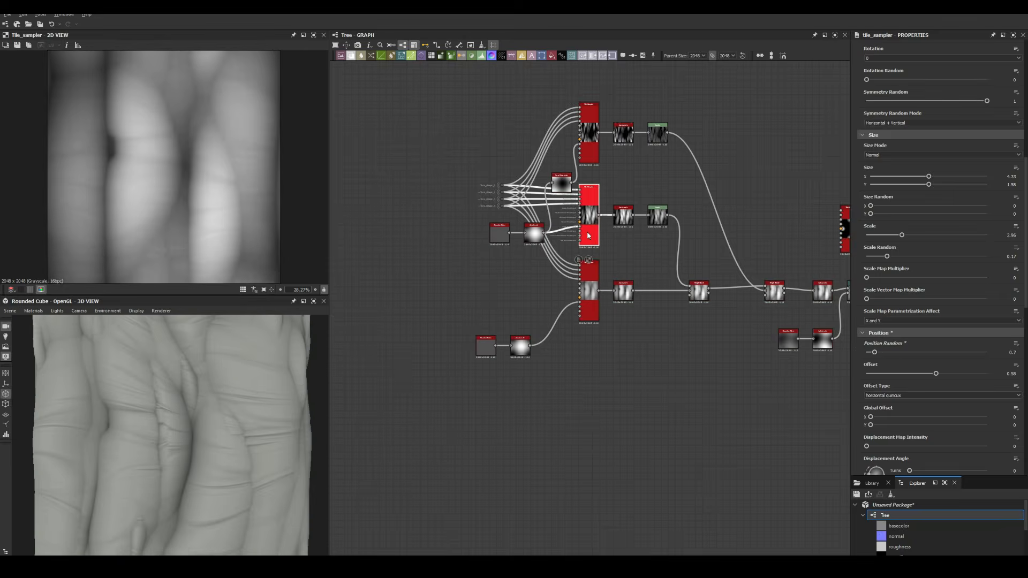
{"action": "left_click_drag", "start_coordinate": [920, 352], "coordinate": [872, 353]}
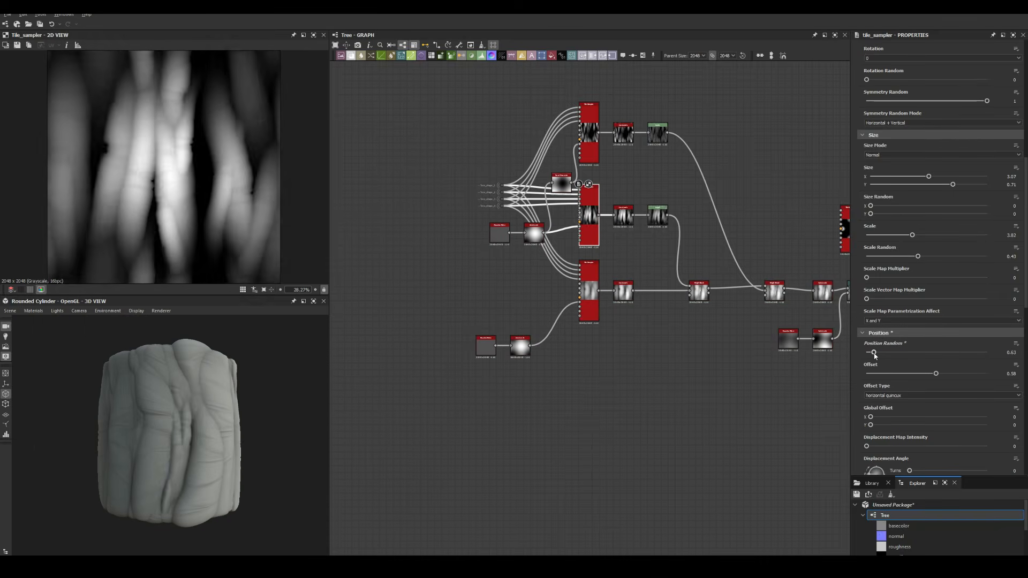
{"action": "scroll", "coordinate": [931, 354], "scroll_direction": "down", "scroll_amount": 4}
{"action": "left_click", "coordinate": [1018, 451]}
{"action": "scroll", "coordinate": [166, 428], "scroll_direction": "down", "scroll_amount": 3}
{"action": "left_click", "coordinate": [657, 215]}
{"action": "left_click_drag", "start_coordinate": [928, 234], "coordinate": [937, 234]}
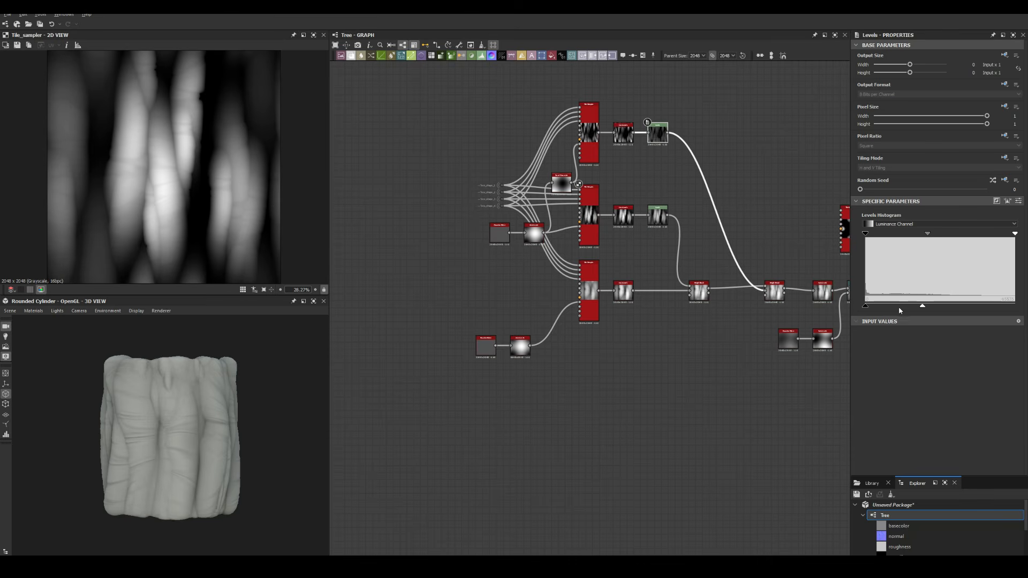
{"action": "scroll", "coordinate": [183, 414], "scroll_direction": "up", "scroll_amount": 2}
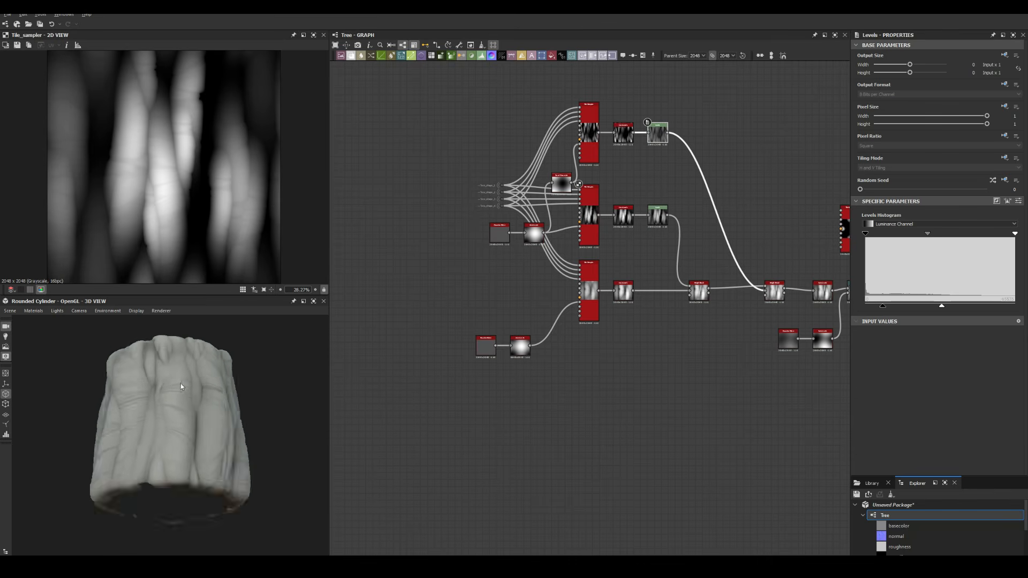
Step: Rotate the trunk shapes in the Tile Samplers slightly so they lean, and preview the second Height Blend
{"action": "left_click", "coordinate": [589, 292]}
{"action": "left_click", "coordinate": [589, 215]}
{"action": "left_click_drag", "start_coordinate": [909, 423], "coordinate": [912, 423]}
{"action": "middle_click_drag", "start_coordinate": [776, 321], "coordinate": [659, 360]}
{"action": "double_click", "coordinate": [657, 330]}
{"action": "left_click", "coordinate": [472, 172]}
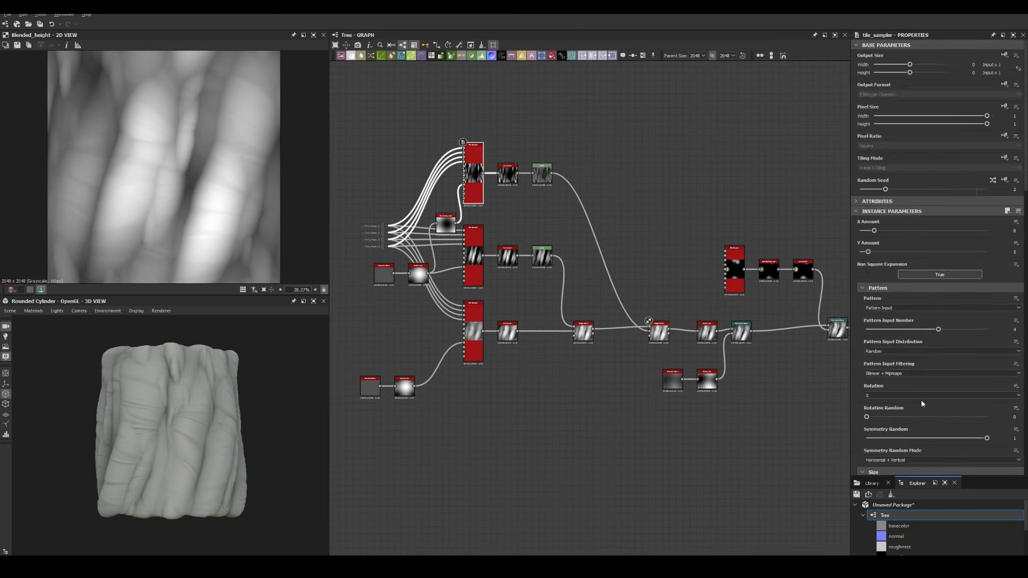
{"action": "scroll", "coordinate": [922, 404], "scroll_direction": "down", "scroll_amount": 8}
{"action": "scroll", "coordinate": [133, 384], "scroll_direction": "up", "scroll_amount": 2}
{"action": "middle_click_drag", "start_coordinate": [726, 332], "coordinate": [548, 317]}
{"action": "scroll", "coordinate": [691, 354], "scroll_direction": "down", "scroll_amount": 1}
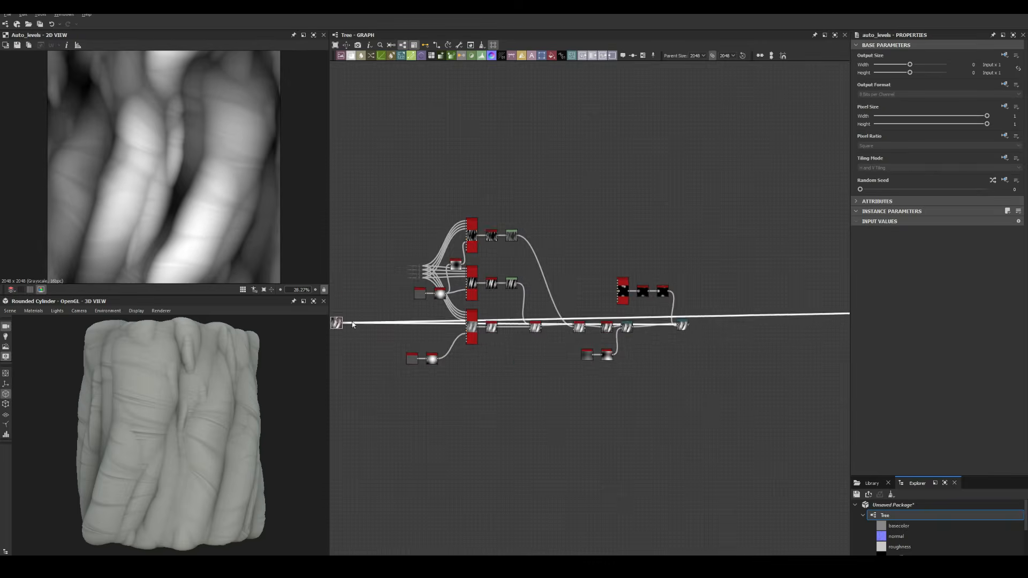
Step: Bring the final Auto Levels node beside the samplers and feed it from the lowest Tile Sampler's Auto Levels
{"action": "left_click_drag", "start_coordinate": [339, 323], "coordinate": [516, 369]}
{"action": "scroll", "coordinate": [482, 337], "scroll_direction": "up", "scroll_amount": 5}
{"action": "left_click_drag", "start_coordinate": [501, 335], "coordinate": [540, 466]}
Step: Set the lowest Tile Sampler's X Amount to 5, Size X to about 2.59, Scale to about 4.19 and Scale Random to about 0.48
{"action": "double_click", "coordinate": [426, 332]}
{"action": "scroll", "coordinate": [910, 375], "scroll_direction": "down", "scroll_amount": 6}
{"action": "left_click_drag", "start_coordinate": [875, 401], "coordinate": [871, 402]}
{"action": "left_click_drag", "start_coordinate": [928, 225], "coordinate": [913, 225]}
{"action": "scroll", "coordinate": [897, 192], "scroll_direction": "up", "scroll_amount": 7}
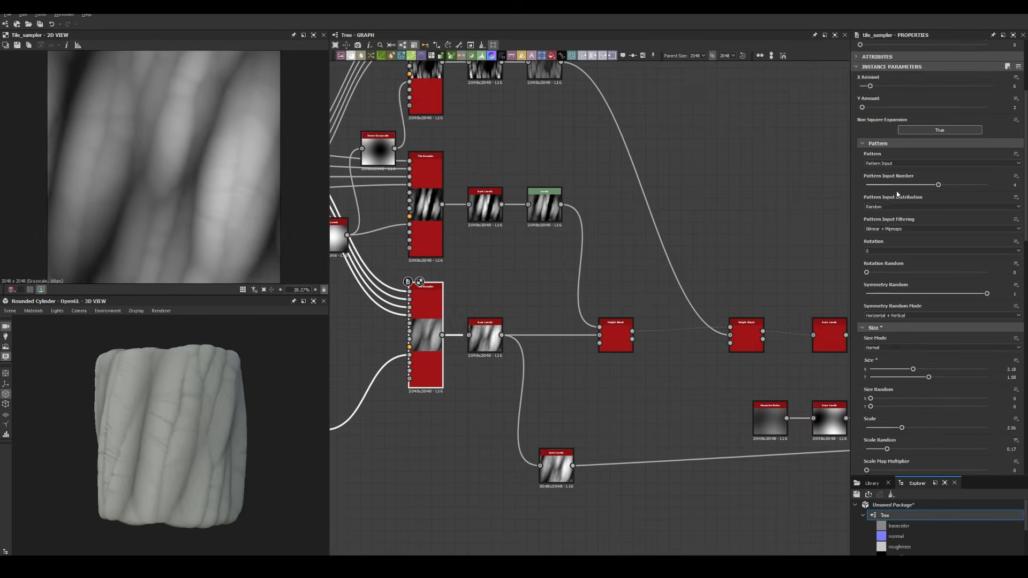
{"action": "left_click_drag", "start_coordinate": [865, 109], "coordinate": [868, 110]}
{"action": "mouse_move", "coordinate": [912, 392]}
{"action": "left_mouse_down"}
{"action": "mouse_move", "coordinate": [923, 425]}
{"action": "mouse_move", "coordinate": [916, 403]}
{"action": "left_mouse_up"}
{"action": "scroll", "coordinate": [897, 413], "scroll_direction": "down", "scroll_amount": 2}
{"action": "scroll", "coordinate": [164, 418], "scroll_direction": "down", "scroll_amount": 2}
{"action": "left_click_drag", "start_coordinate": [164, 407], "coordinate": [75, 391]}
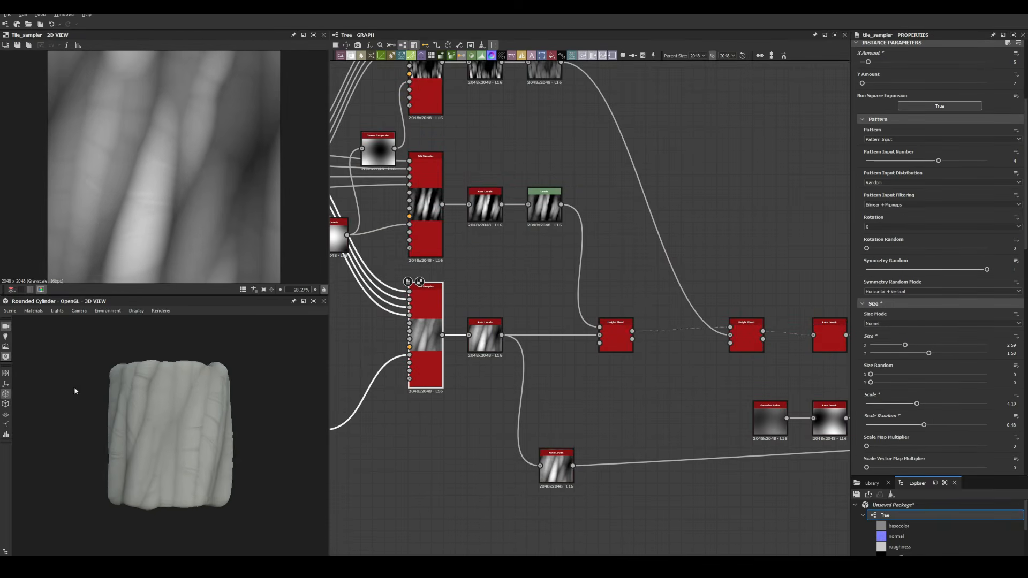
Step: Set the middle Tile Sampler's Size Y to about 0.97, adjust its Scale, and lower the white output of its Levels node
{"action": "double_click", "coordinate": [426, 205]}
{"action": "mouse_move", "coordinate": [910, 404]}
{"action": "left_mouse_down"}
{"action": "mouse_move", "coordinate": [923, 405]}
{"action": "mouse_move", "coordinate": [913, 404]}
{"action": "left_mouse_up"}
{"action": "left_click_drag", "start_coordinate": [952, 353], "coordinate": [983, 355]}
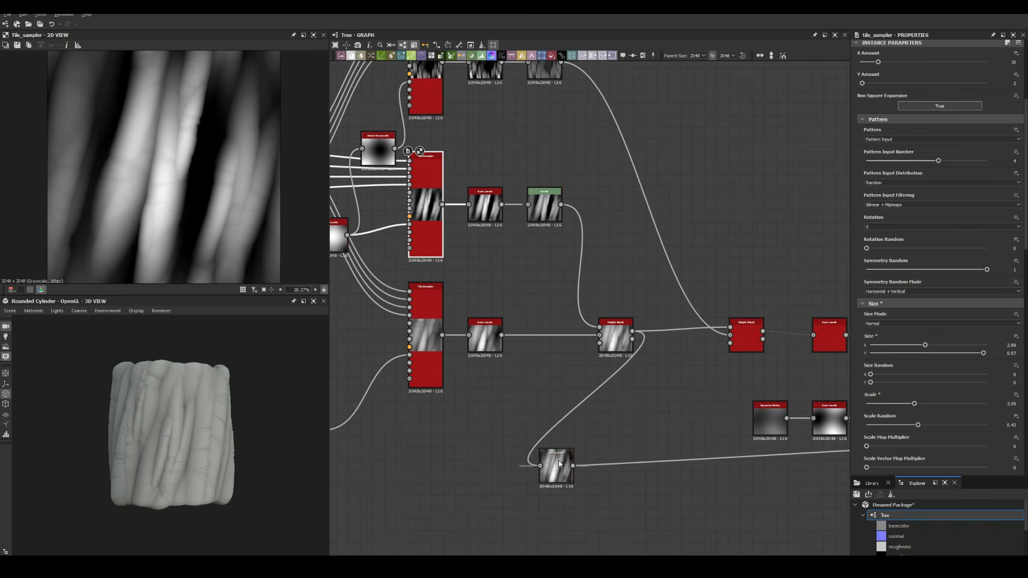
{"action": "double_click", "coordinate": [544, 205]}
{"action": "left_click_drag", "start_coordinate": [1015, 307], "coordinate": [955, 308]}
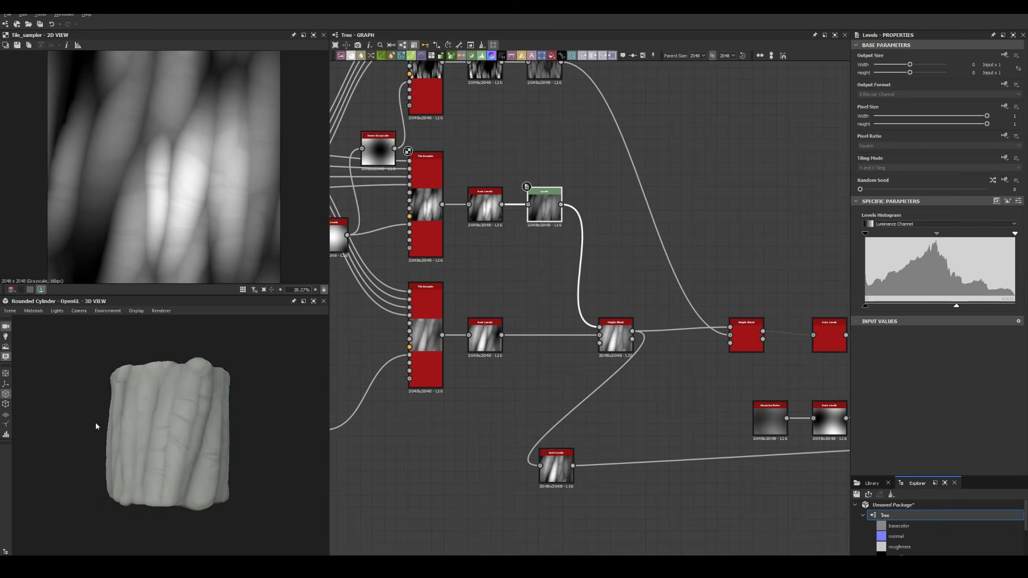
{"action": "scroll", "coordinate": [96, 426], "scroll_direction": "up", "scroll_amount": 4}
{"action": "middle_click_drag", "start_coordinate": [744, 396], "coordinate": [600, 402]}
{"action": "left_click_drag", "start_coordinate": [619, 337], "coordinate": [761, 434]}
{"action": "scroll", "coordinate": [164, 428], "scroll_direction": "down", "scroll_amount": 4}
{"action": "key", "text": "ctrl+z"}
Step: Delete the duplicate Gaussian Noise branch and adjust the remaining Gaussian Noise that feeds the Tile Samplers
{"action": "middle_click_drag", "start_coordinate": [536, 369], "coordinate": [610, 373]}
{"action": "scroll", "coordinate": [351, 372], "scroll_direction": "up", "scroll_amount": 2}
{"action": "double_click", "coordinate": [351, 371]}
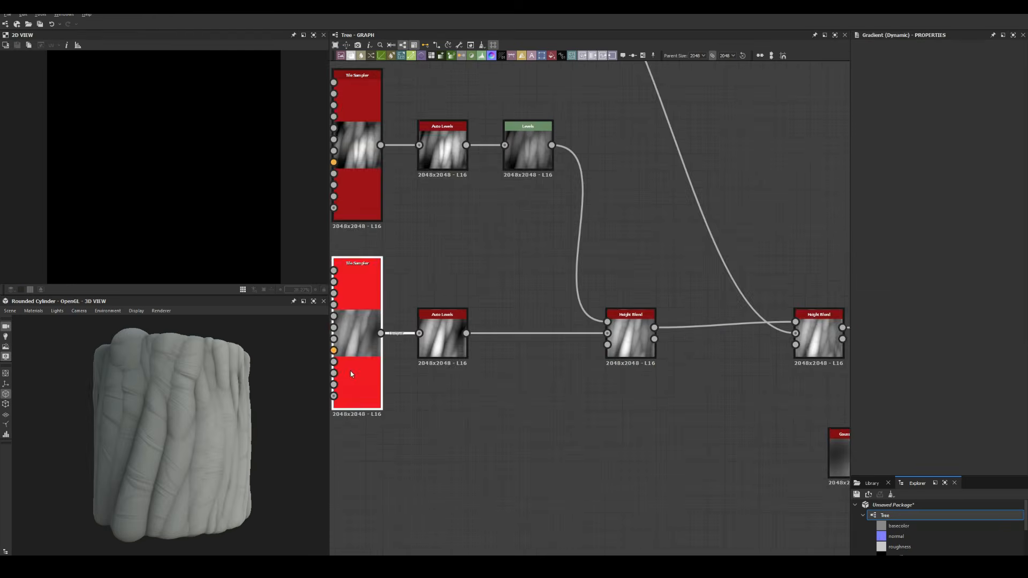
{"action": "scroll", "coordinate": [669, 361], "scroll_direction": "down", "scroll_amount": 3}
{"action": "key", "text": "Delete"}
{"action": "double_click", "coordinate": [343, 424]}
{"action": "left_click_drag", "start_coordinate": [893, 252], "coordinate": [912, 236]}
Step: Lower the white output of the middle row's Levels node further and inspect the bark on the rounded cylinder
{"action": "double_click", "coordinate": [588, 117]}
{"action": "scroll", "coordinate": [128, 417], "scroll_direction": "down", "scroll_amount": 3}
{"action": "mouse_move", "coordinate": [161, 417]}
{"action": "left_mouse_down"}
{"action": "mouse_move", "coordinate": [83, 416]}
{"action": "mouse_move", "coordinate": [160, 420]}
{"action": "left_mouse_up"}
{"action": "left_click", "coordinate": [588, 236]}
{"action": "left_click_drag", "start_coordinate": [937, 306], "coordinate": [912, 315]}
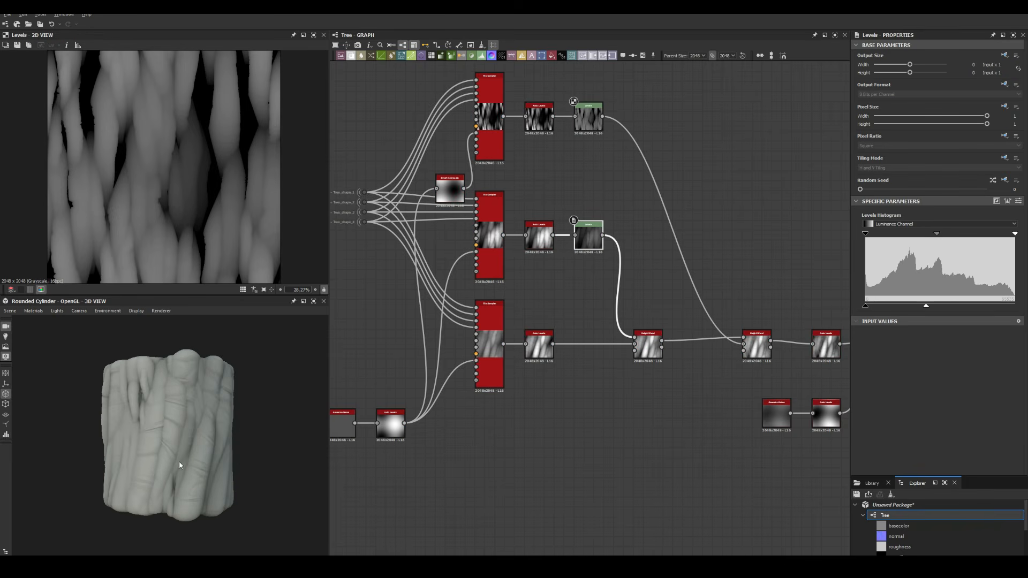
{"action": "double_click", "coordinate": [489, 344]}
{"action": "left_click_drag", "start_coordinate": [180, 429], "coordinate": [245, 428]}
{"action": "scroll", "coordinate": [645, 355], "scroll_direction": "down", "scroll_amount": 5}
{"action": "scroll", "coordinate": [645, 359], "scroll_direction": "up", "scroll_amount": 4}
Step: Add a Non Uniform Blur Grayscale node to the petal silhouette's Histogram Scan with intensity about 11.83
{"action": "double_click", "coordinate": [615, 390]}
{"action": "scroll", "coordinate": [567, 423], "scroll_direction": "down", "scroll_amount": 4}
{"action": "left_click_drag", "start_coordinate": [567, 422], "coordinate": [589, 396]}
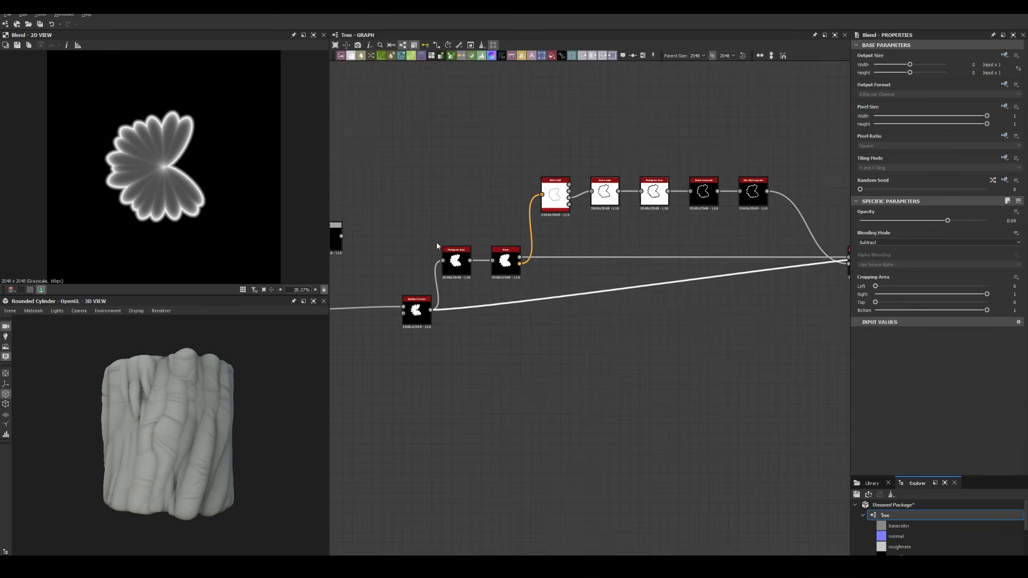
{"action": "double_click", "coordinate": [486, 183]}
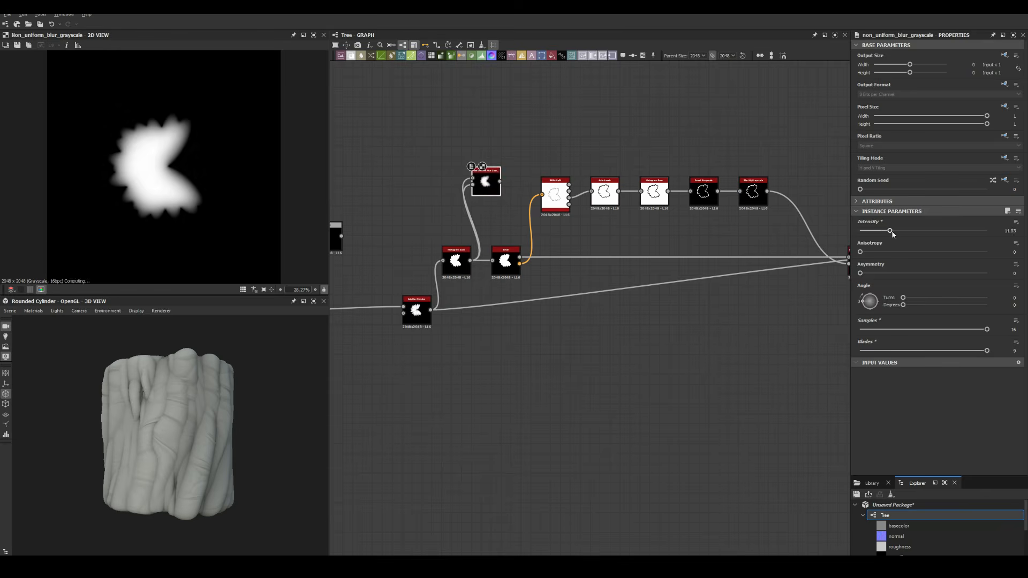
Step: Multiply the inverted blurred silhouette over the petal shape at 0.69 opacity and brighten the result with a Levels node
{"action": "left_click_drag", "start_coordinate": [986, 221], "coordinate": [898, 220]}
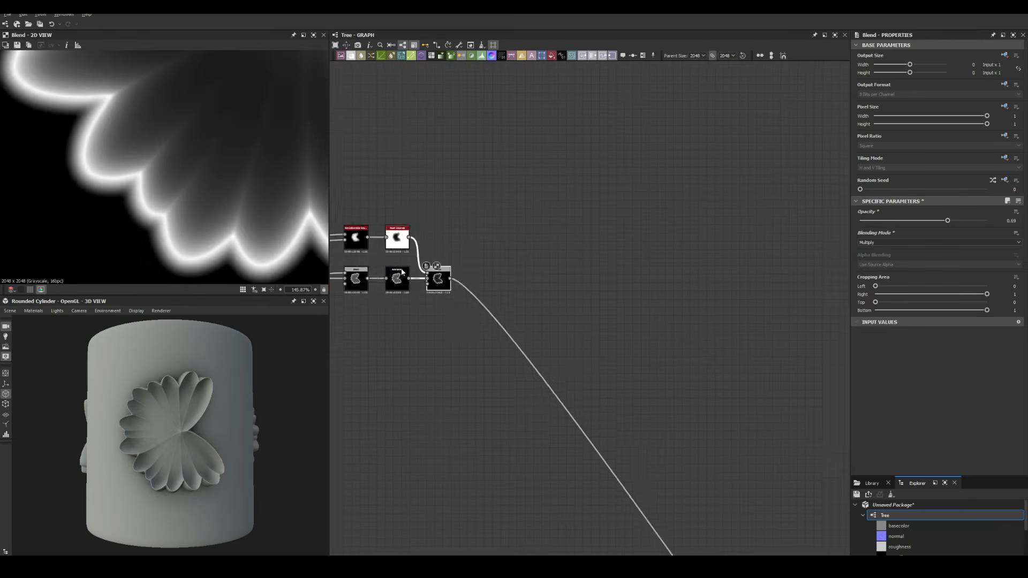
{"action": "scroll", "coordinate": [374, 257], "scroll_direction": "up", "scroll_amount": 5}
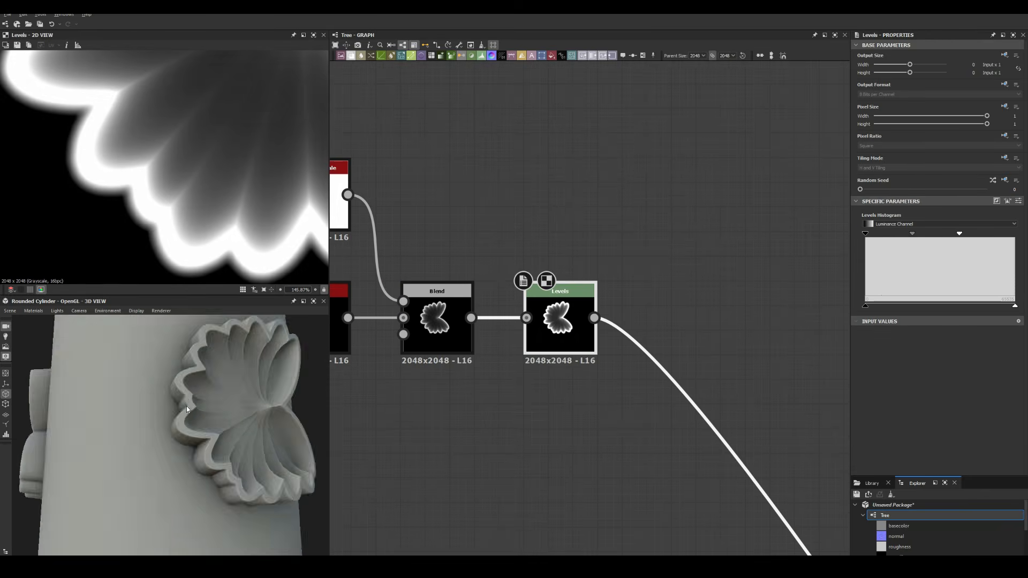
{"action": "scroll", "coordinate": [660, 320], "scroll_direction": "down", "scroll_amount": 3}
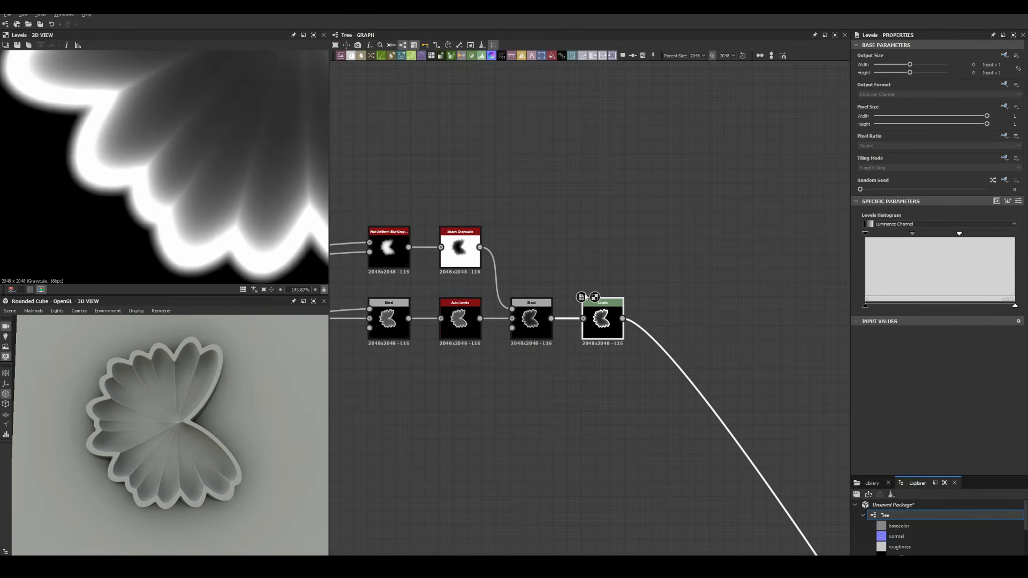
Step: Add a Normal node with increased intensity after the petal shape's Levels, followed by a Curvature Smooth node in OpenGL format
{"action": "key", "text": "space"}
{"action": "type", "text": "normal"}
{"action": "key", "text": "Return"}
{"action": "left_click_drag", "start_coordinate": [904, 220], "coordinate": [925, 220]}
{"action": "middle_click_drag", "start_coordinate": [798, 236], "coordinate": [705, 289]}
{"action": "key", "text": "space"}
{"action": "left_click", "coordinate": [940, 232]}
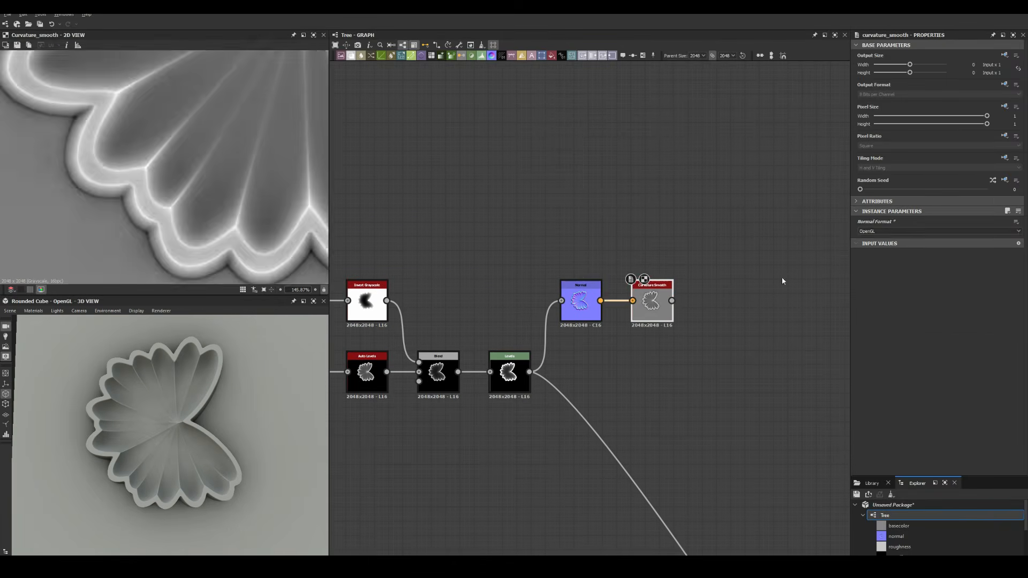
Step: Isolate the curvature edges with a Histogram Scan and use them as the blur map of a Non Uniform Blur Grayscale on the petals
{"action": "key", "text": "space"}
{"action": "left_click_drag", "start_coordinate": [860, 231], "coordinate": [884, 230]}
{"action": "left_click", "coordinate": [769, 362]}
{"action": "key", "text": "space"}
{"action": "type", "text": "non"}
{"action": "key", "text": "Return"}
{"action": "left_click_drag", "start_coordinate": [529, 372], "coordinate": [775, 367]}
{"action": "left_click_drag", "start_coordinate": [742, 301], "coordinate": [775, 376]}
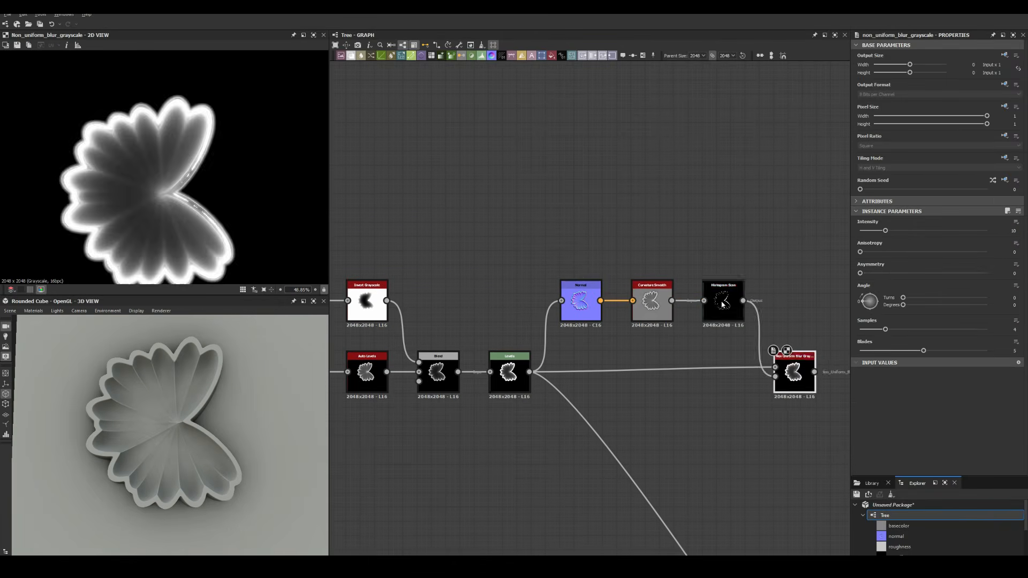
Step: Insert a low-intensity Blur HQ Grayscale between the Histogram Scan and the Non Uniform Blur Grayscale, and space out the nodes
{"action": "left_click", "coordinate": [722, 304]}
{"action": "key", "text": "space"}
{"action": "left_click_drag", "start_coordinate": [940, 230], "coordinate": [865, 231]}
{"action": "middle_click_drag", "start_coordinate": [749, 257], "coordinate": [706, 257]}
{"action": "left_click_drag", "start_coordinate": [750, 372], "coordinate": [822, 372]}
Step: Set the Non Uniform Blur Grayscale to 16 samples, 9 blades and an intensity of about 0.79
{"action": "scroll", "coordinate": [180, 423], "scroll_direction": "up", "scroll_amount": 3}
{"action": "left_click_drag", "start_coordinate": [924, 350], "coordinate": [987, 351]}
{"action": "left_click_drag", "start_coordinate": [884, 329], "coordinate": [989, 333]}
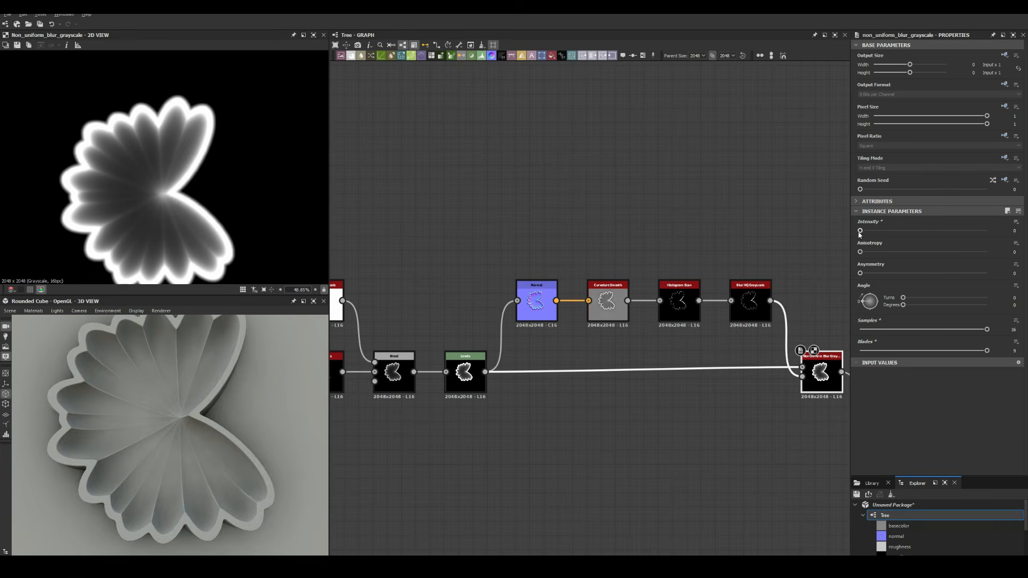
{"action": "left_click_drag", "start_coordinate": [859, 231], "coordinate": [862, 231]}
{"action": "scroll", "coordinate": [199, 412], "scroll_direction": "down", "scroll_amount": 5}
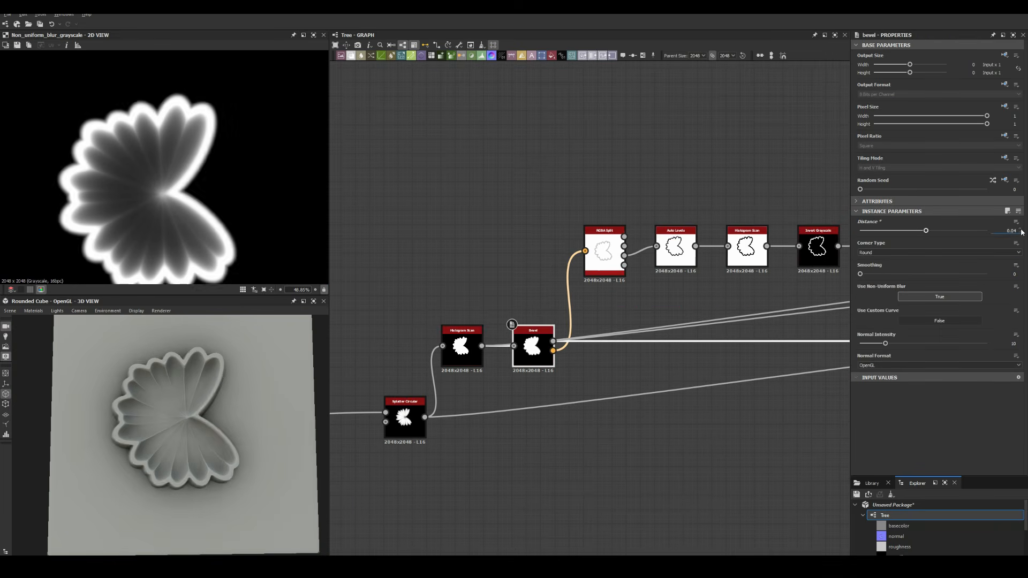
Step: Increase the distance of the Bevel node on the petal silhouette to widen the mushroom's rim
{"action": "left_click", "coordinate": [1020, 230]}
{"action": "left_click", "coordinate": [1020, 229]}
{"action": "scroll", "coordinate": [184, 423], "scroll_direction": "down", "scroll_amount": 3}
{"action": "scroll", "coordinate": [479, 414], "scroll_direction": "down", "scroll_amount": 4}
{"action": "middle_click_drag", "start_coordinate": [478, 413], "coordinate": [570, 341]}
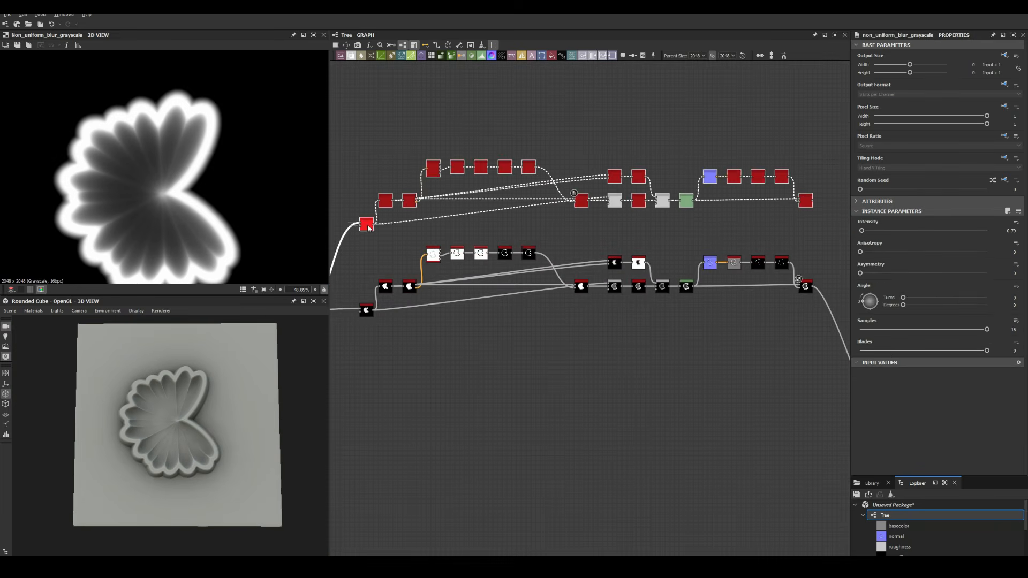
Step: Give the Splatter Circular in the duplicated mushroom chain a different random seed and preview that chain's final shape
{"action": "double_click", "coordinate": [368, 228]}
{"action": "left_click_drag", "start_coordinate": [860, 190], "coordinate": [897, 190]}
{"action": "double_click", "coordinate": [805, 200]}
Step: Duplicate the mushroom chain a third time and set its Splatter Circular pattern amount to 18
{"action": "scroll", "coordinate": [632, 177], "scroll_direction": "down", "scroll_amount": 3}
{"action": "key", "text": "ctrl+d"}
{"action": "scroll", "coordinate": [433, 333], "scroll_direction": "up", "scroll_amount": 4}
{"action": "double_click", "coordinate": [435, 332]}
{"action": "left_click_drag", "start_coordinate": [898, 231], "coordinate": [894, 232]}
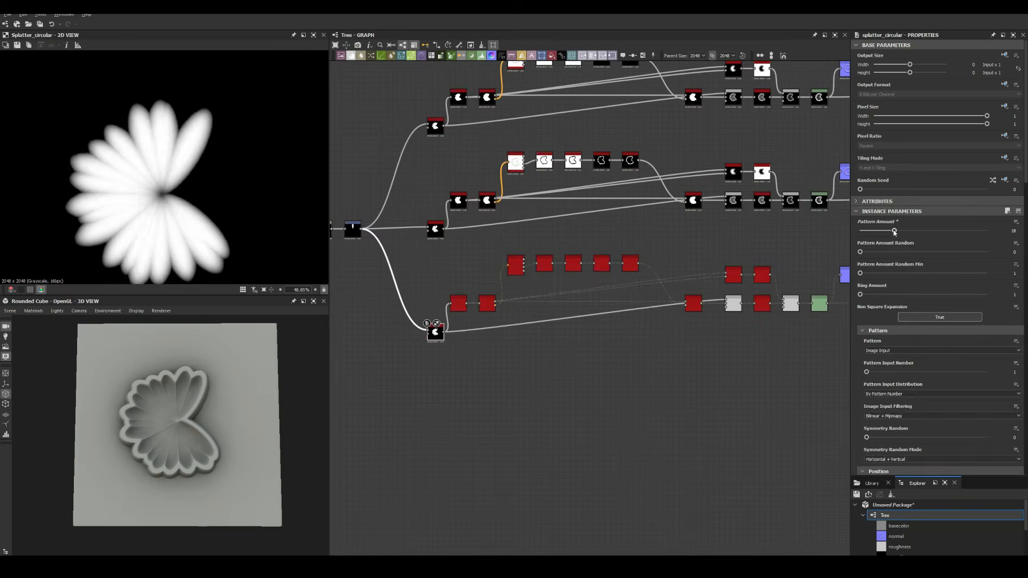
Step: Add a Blend node to the top mushroom chain's output and feed it with a Gradient Linear 1
{"action": "scroll", "coordinate": [893, 232], "scroll_direction": "down", "scroll_amount": 4}
{"action": "middle_click_drag", "start_coordinate": [679, 272], "coordinate": [485, 290]}
{"action": "double_click", "coordinate": [771, 321]}
{"action": "middle_click_drag", "start_coordinate": [765, 224], "coordinate": [632, 396]}
{"action": "double_click", "coordinate": [631, 280]}
{"action": "key", "text": "b"}
{"action": "key", "text": "space"}
{"action": "type", "text": "gr"}
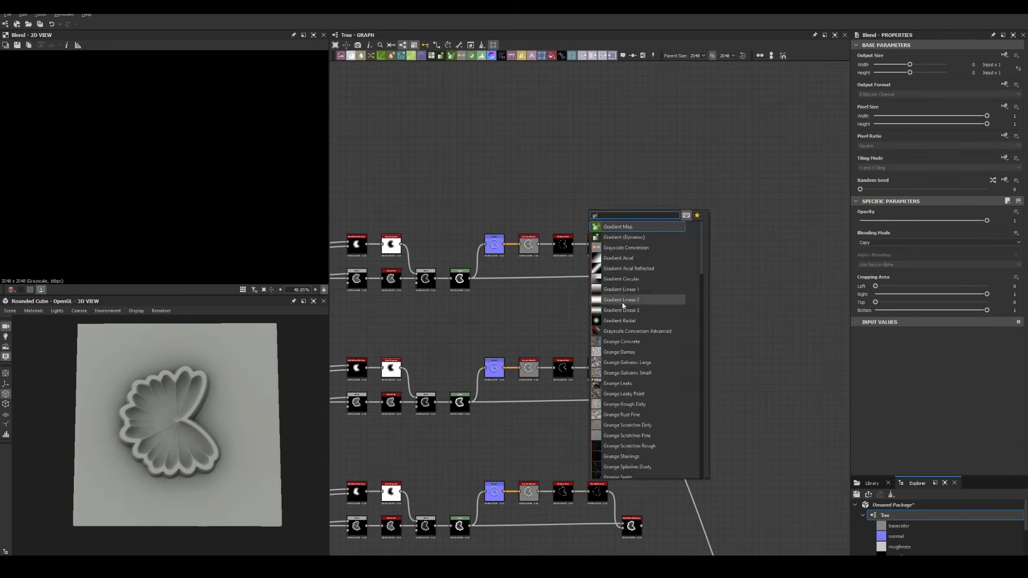
{"action": "left_click", "coordinate": [620, 290]}
{"action": "double_click", "coordinate": [591, 209]}
{"action": "left_click_drag", "start_coordinate": [601, 209], "coordinate": [657, 274]}
Step: Increase the gradient's contrast with a Levels node before it enters the top mushroom's Blend
{"action": "scroll", "coordinate": [582, 203], "scroll_direction": "up", "scroll_amount": 3}
{"action": "double_click", "coordinate": [642, 212]}
{"action": "double_click", "coordinate": [701, 311]}
{"action": "left_click", "coordinate": [642, 212]}
{"action": "left_click_drag", "start_coordinate": [865, 233], "coordinate": [889, 233]}
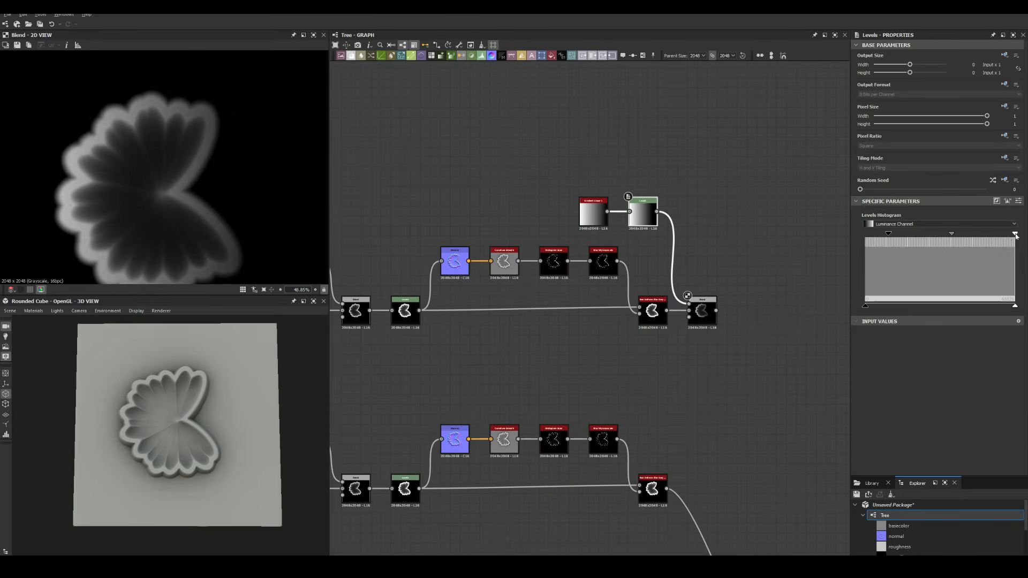
{"action": "double_click", "coordinate": [643, 212]}
Step: Add Auto Levels after the gradient Blend and duplicate both nodes onto the other two mushroom rows
{"action": "left_click", "coordinate": [702, 310]}
{"action": "key", "text": "space"}
{"action": "double_click", "coordinate": [682, 223]}
{"action": "key", "text": "ctrl+d"}
{"action": "key", "text": "ctrl+d"}
{"action": "left_click_drag", "start_coordinate": [561, 317], "coordinate": [603, 373]}
Step: End the three mushroom rows with portal dots named Mushroom_shape_1, Mushroom_shape_2 and Mushroom_shape_3
{"action": "left_click", "coordinate": [603, 179]}
{"action": "key", "text": "space"}
{"action": "type", "text": "dot"}
{"action": "key", "text": "Return"}
{"action": "double_click", "coordinate": [631, 174]}
{"action": "left_click", "coordinate": [897, 62]}
{"action": "type", "text": "Mushroom_shape_1"}
{"action": "key", "text": "Return"}
{"action": "scroll", "coordinate": [642, 146], "scroll_direction": "up", "scroll_amount": 3}
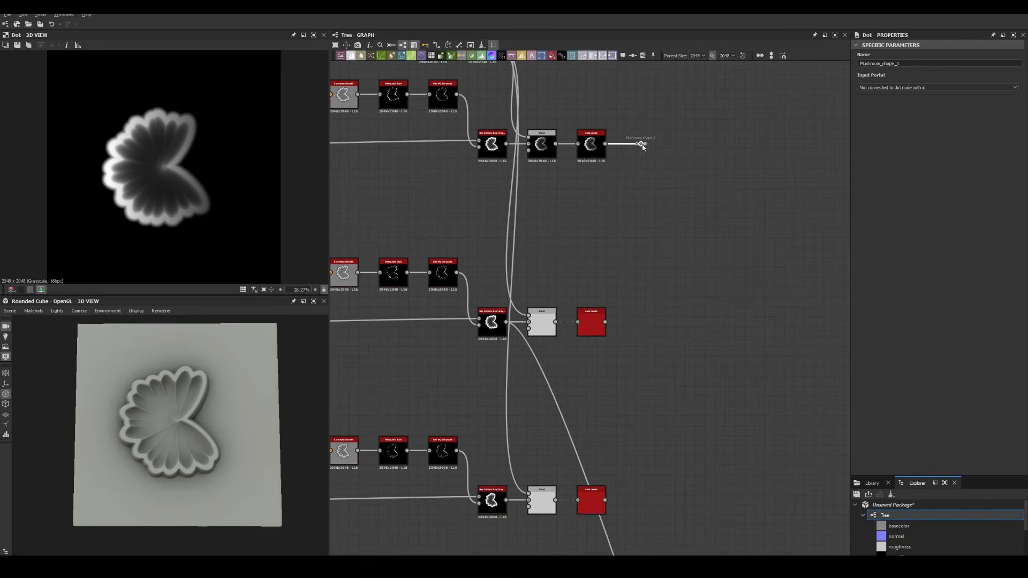
{"action": "left_click_drag", "start_coordinate": [605, 500], "coordinate": [637, 500]}
Step: Add a Tile Sampler with three pattern inputs and connect the three mushroom shape portals to it
{"action": "key", "text": "space"}
{"action": "type", "text": "tile"}
{"action": "key", "text": "Return"}
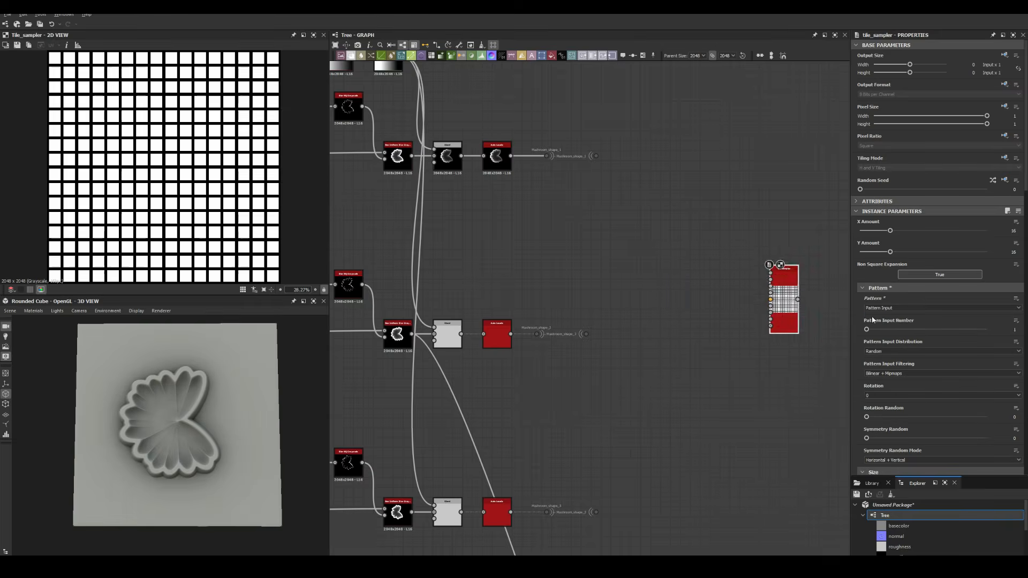
{"action": "left_click_drag", "start_coordinate": [866, 329], "coordinate": [914, 329]}
{"action": "left_click_drag", "start_coordinate": [599, 156], "coordinate": [770, 267]}
{"action": "left_click_drag", "start_coordinate": [589, 334], "coordinate": [769, 274]}
{"action": "left_click_drag", "start_coordinate": [598, 512], "coordinate": [769, 281]}
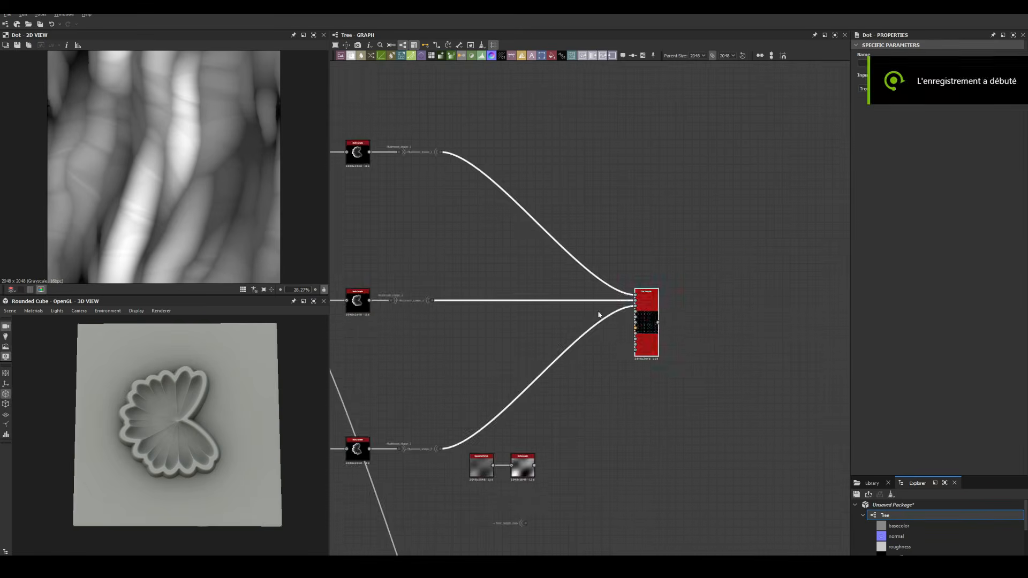
Step: Mask the Tile Sampler with Tree_height_map's ambient occlusion blended with noise, using scale 1.93, rotation -90 degrees and mask threshold 0.59
{"action": "left_click", "coordinate": [642, 343]}
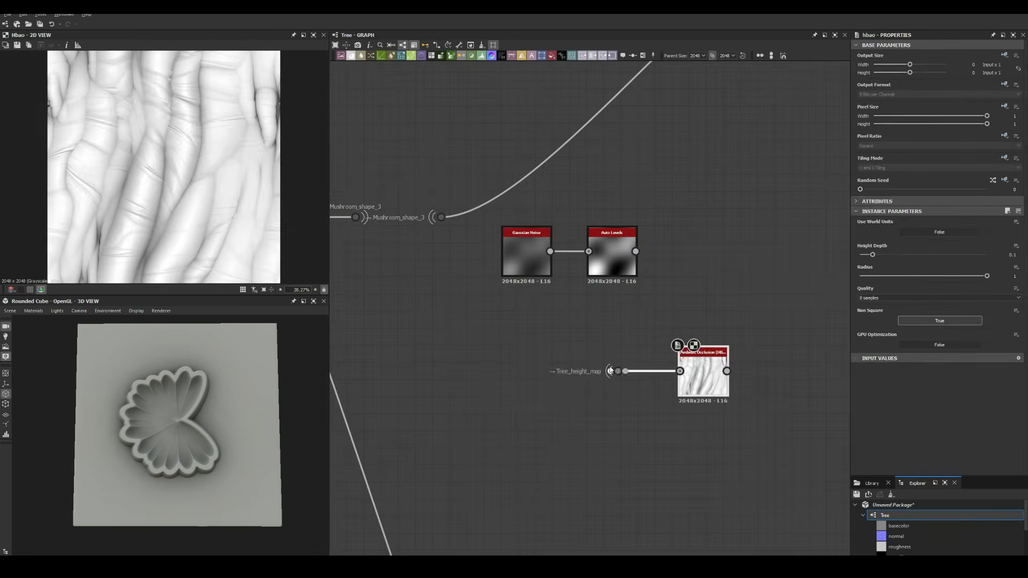
{"action": "left_click_drag", "start_coordinate": [923, 230], "coordinate": [936, 230]}
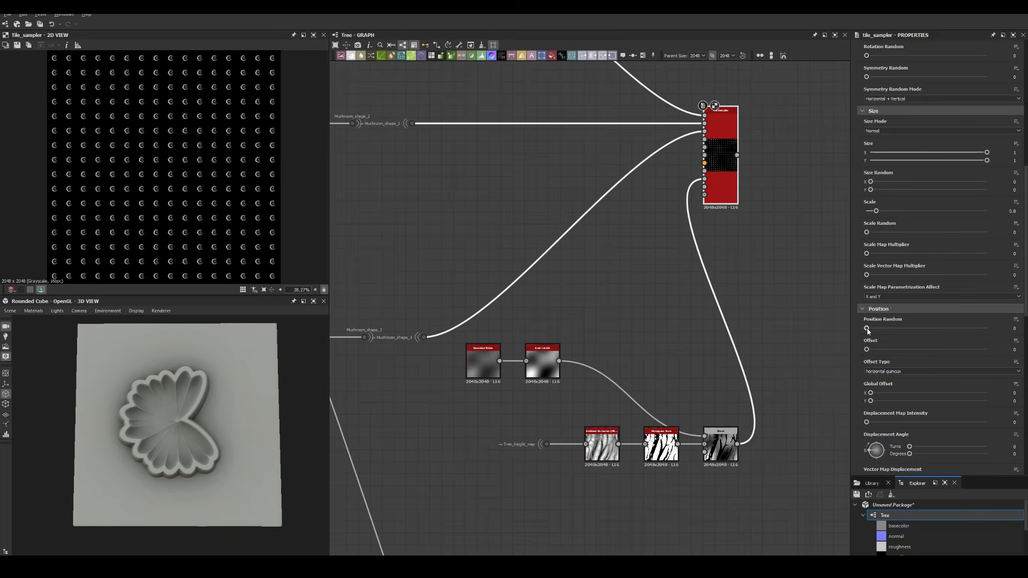
{"action": "left_click_drag", "start_coordinate": [884, 163], "coordinate": [906, 165]}
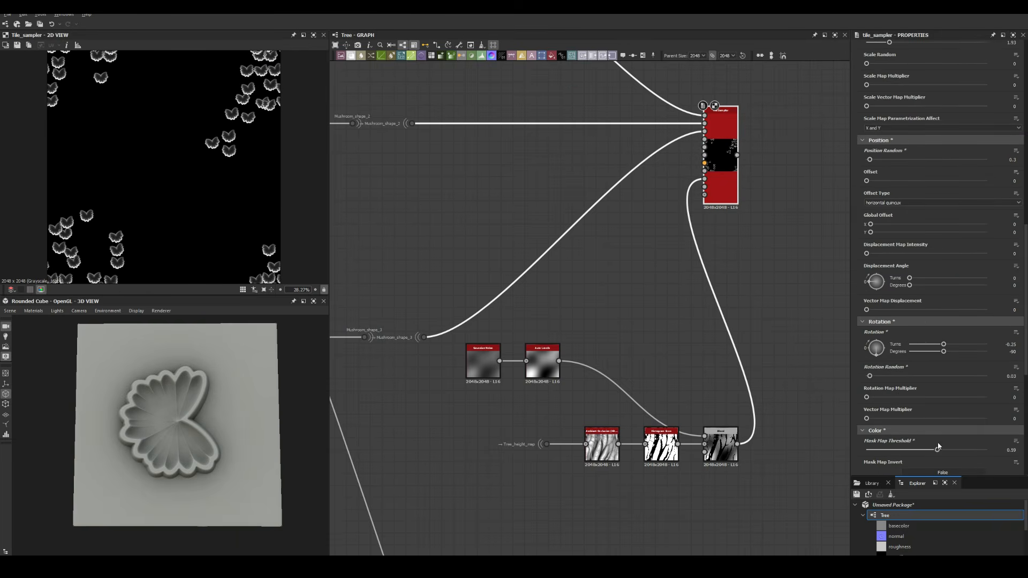
{"action": "scroll", "coordinate": [938, 447], "scroll_direction": "down", "scroll_amount": 4}
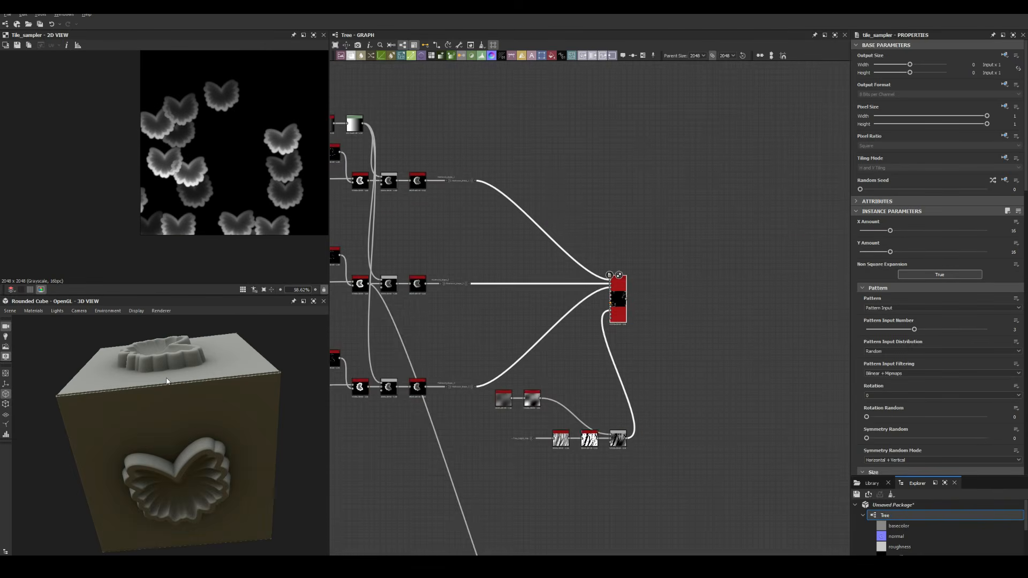
{"action": "scroll", "coordinate": [392, 292], "scroll_direction": "up", "scroll_amount": 2}
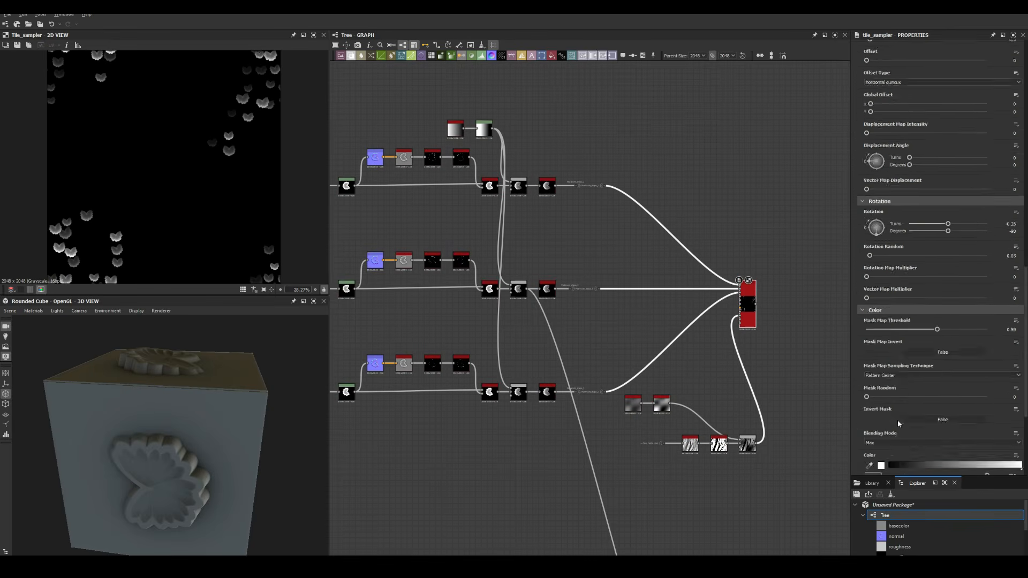
Step: Set the mushroom Tile Sampler's X and Y Amount to 12 and raise the scale to about 2.39
{"action": "scroll", "coordinate": [898, 422], "scroll_direction": "up", "scroll_amount": 10}
{"action": "left_click_drag", "start_coordinate": [890, 231], "coordinate": [881, 230]}
{"action": "left_click_drag", "start_coordinate": [890, 252], "coordinate": [881, 252]}
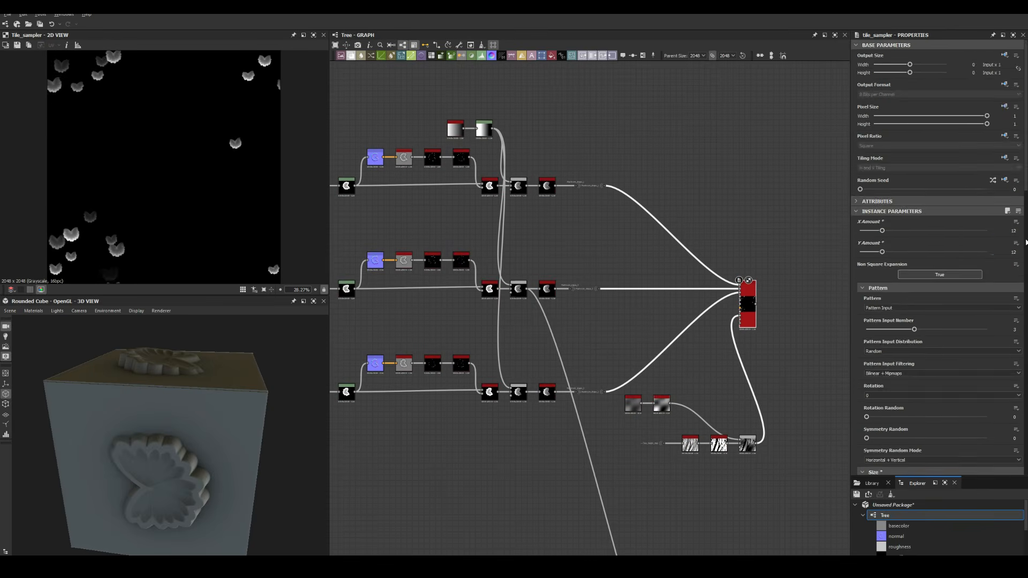
{"action": "scroll", "coordinate": [889, 322], "scroll_direction": "down", "scroll_amount": 3}
{"action": "left_click_drag", "start_coordinate": [888, 403], "coordinate": [895, 404]}
Step: Try adding a Shadows node after the Tile Sampler and turning its light angle to cast shadows below the mushrooms
{"action": "middle_click_drag", "start_coordinate": [749, 309], "coordinate": [698, 306]}
{"action": "scroll", "coordinate": [697, 304], "scroll_direction": "up", "scroll_amount": 3}
{"action": "key", "text": "space"}
{"action": "type", "text": "shadow"}
{"action": "key", "text": "Return"}
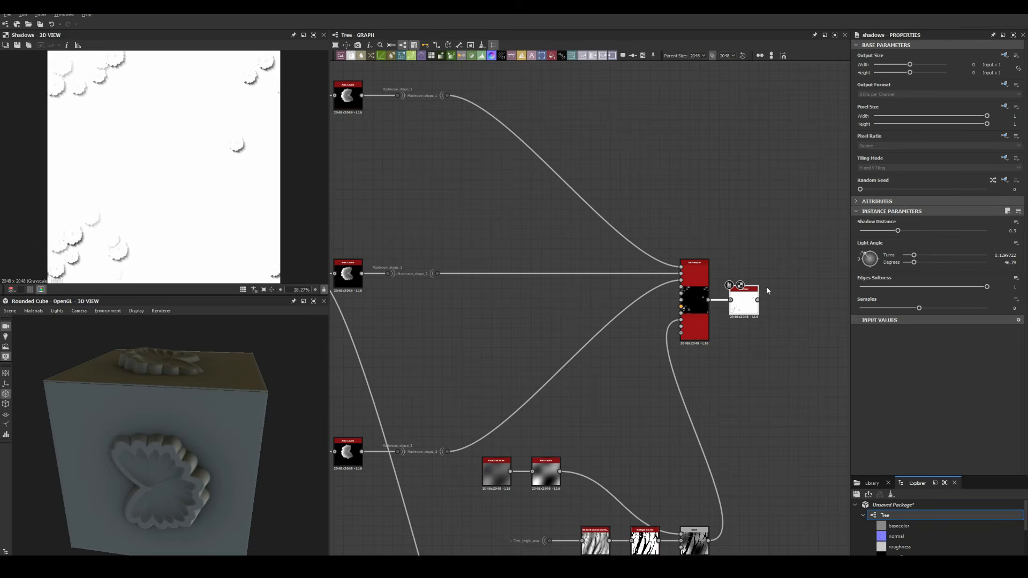
{"action": "left_click_drag", "start_coordinate": [871, 251], "coordinate": [870, 251]}
{"action": "middle_click_drag", "start_coordinate": [714, 324], "coordinate": [653, 357]}
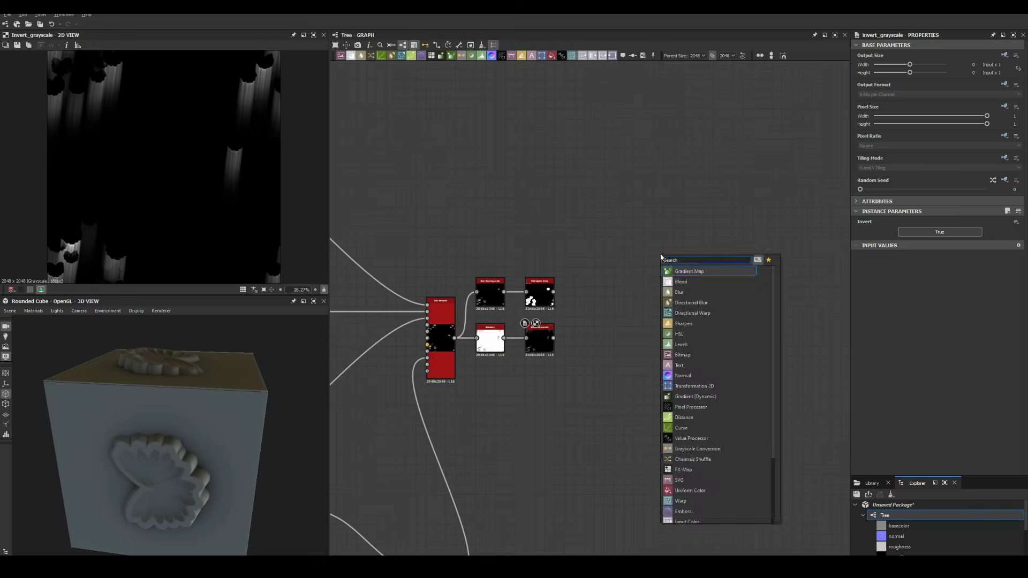
Step: Try blending the inverted shadows with the mushroom mask to drive a second Tile Sampler at mask map threshold 0.04
{"action": "left_click", "coordinate": [682, 262]}
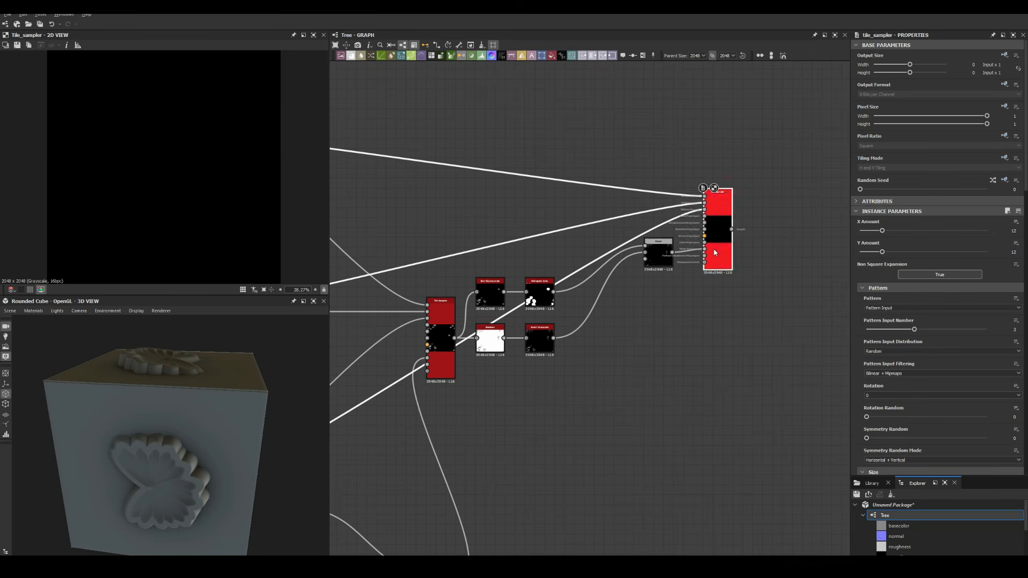
{"action": "scroll", "coordinate": [874, 359], "scroll_direction": "down", "scroll_amount": 15}
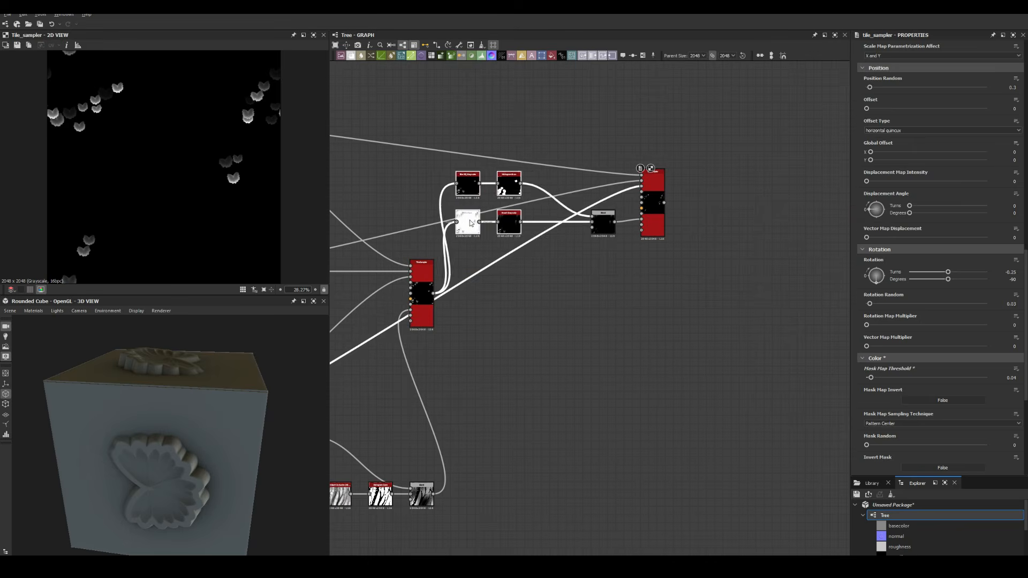
{"action": "left_click", "coordinate": [651, 298]}
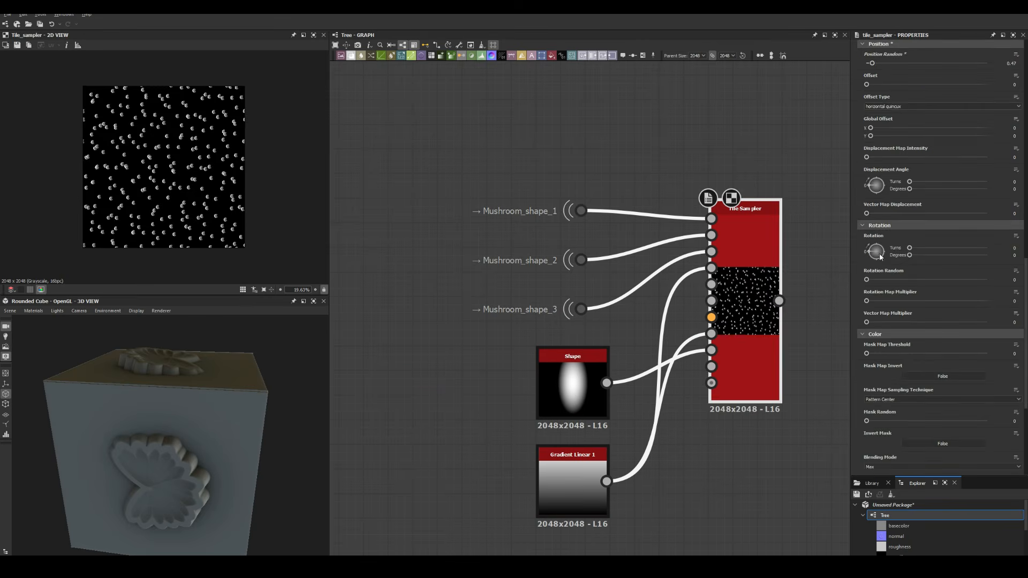
Step: Form a mushroom cluster in the new Tile Sampler with mask threshold 0.33, scale 4.58, rotation -90 degrees and displacement map intensity 0.54
{"action": "scroll", "coordinate": [930, 312], "scroll_direction": "down", "scroll_amount": 5}
{"action": "left_click_drag", "start_coordinate": [867, 329], "coordinate": [906, 330]}
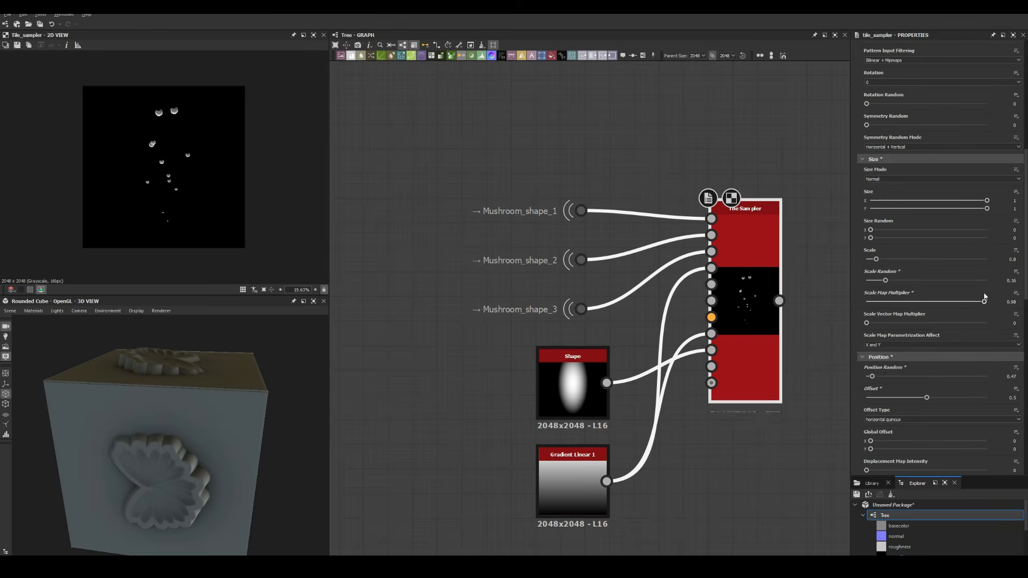
{"action": "scroll", "coordinate": [910, 300], "scroll_direction": "down", "scroll_amount": 8}
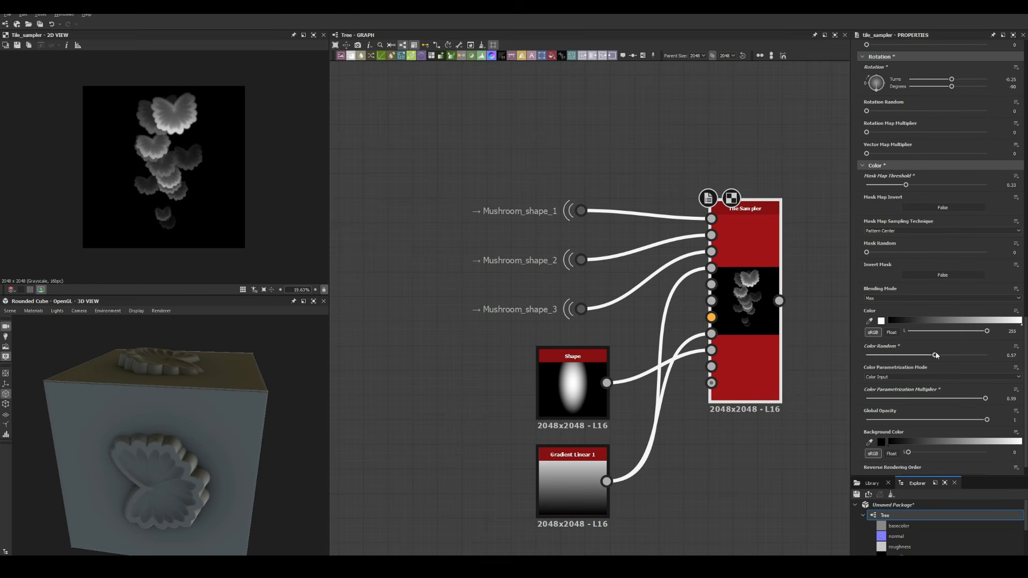
{"action": "scroll", "coordinate": [936, 354], "scroll_direction": "up", "scroll_amount": 3}
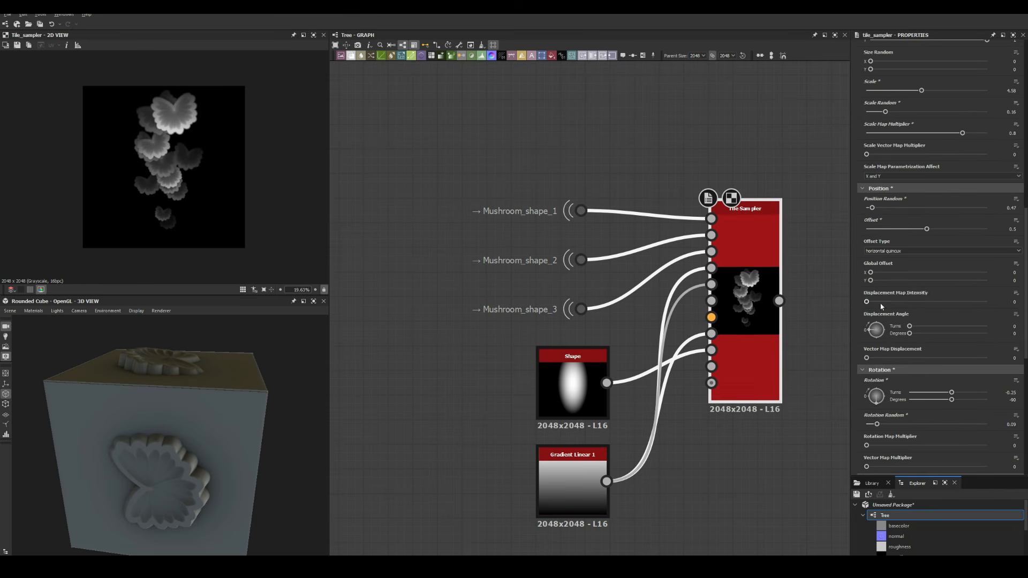
{"action": "left_click_drag", "start_coordinate": [879, 302], "coordinate": [936, 301]}
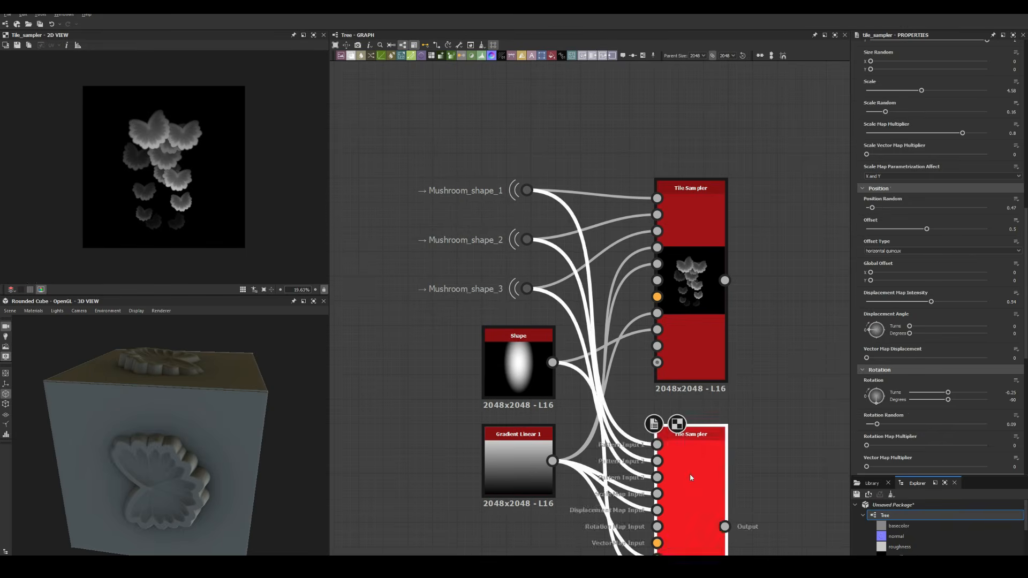
Step: Give the duplicated cluster Tile Sampler random seed 1 and make another copy of it
{"action": "left_click_drag", "start_coordinate": [860, 189], "coordinate": [873, 190]}
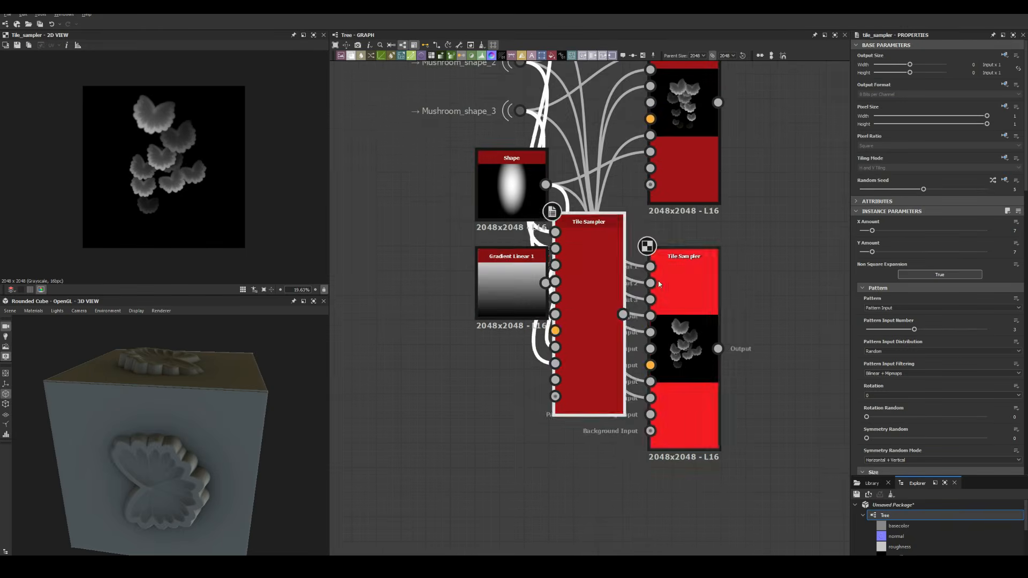
{"action": "scroll", "coordinate": [600, 211], "scroll_direction": "down", "scroll_amount": 4}
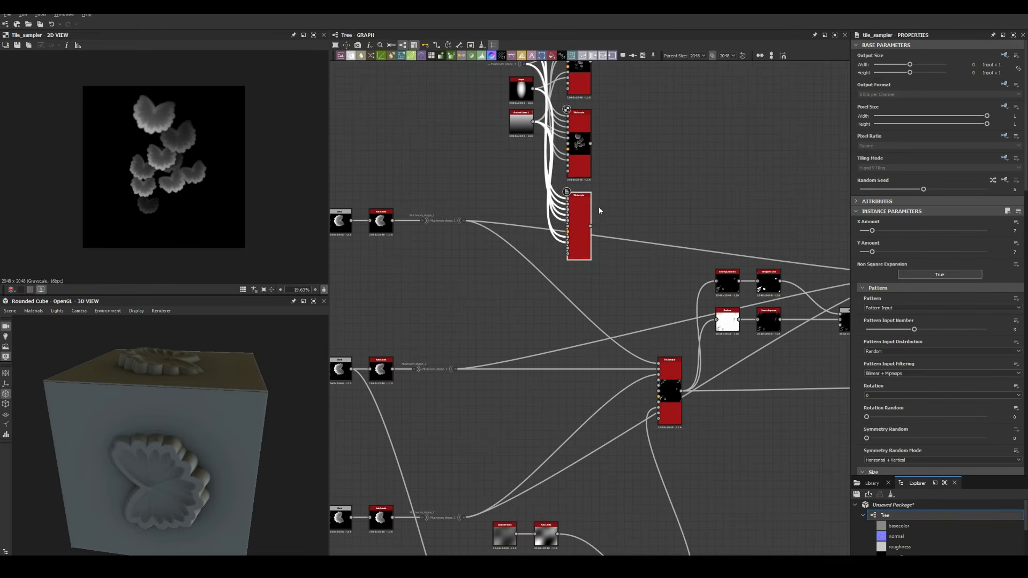
Step: Feed the three mushroom clusters into the masked Tile Sampler, with a Y Amount of 7 and Symmetry Random of 0.14
{"action": "middle_click_drag", "start_coordinate": [662, 340], "coordinate": [641, 357]}
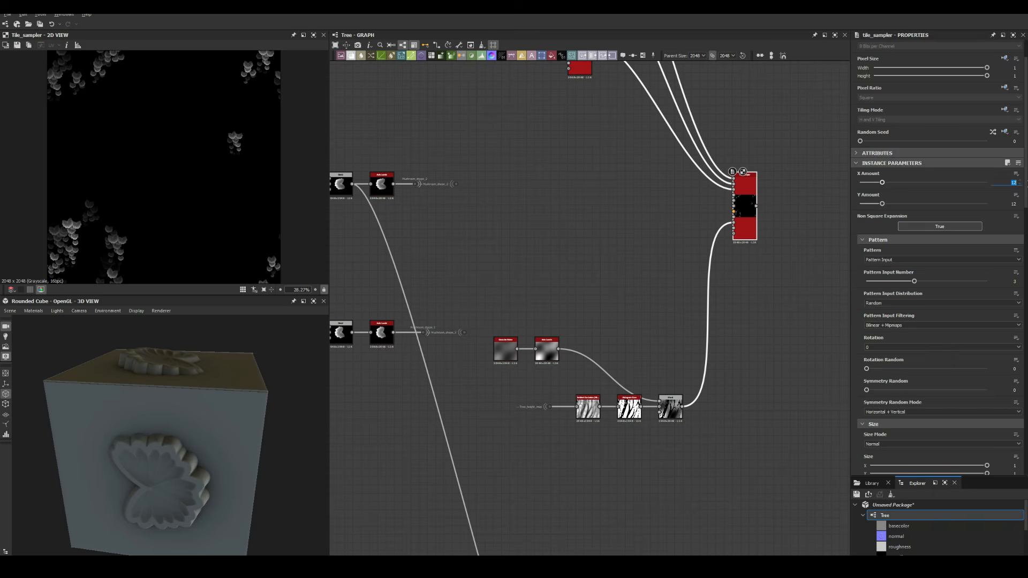
{"action": "left_click_drag", "start_coordinate": [866, 246], "coordinate": [883, 245]}
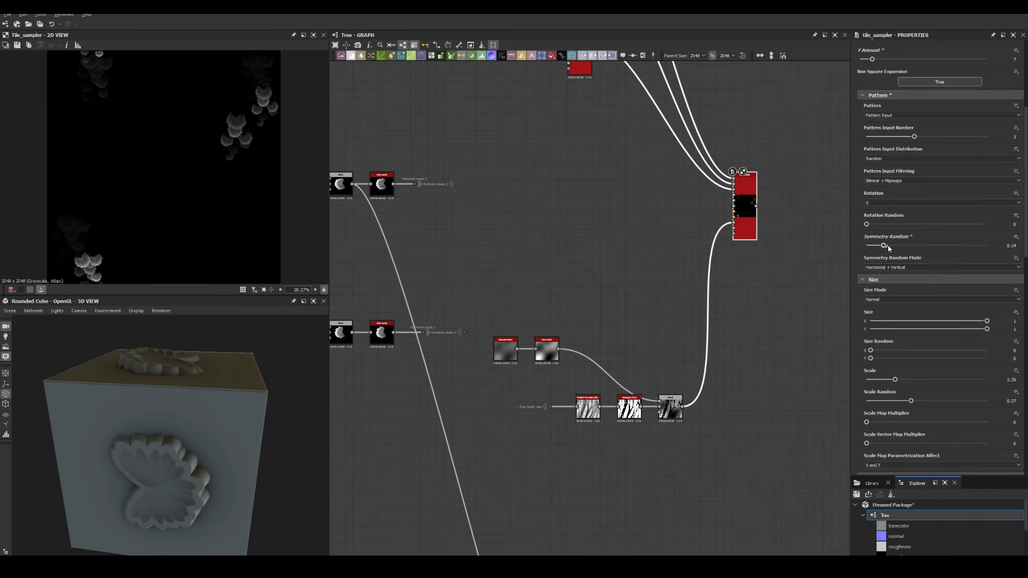
{"action": "scroll", "coordinate": [889, 335], "scroll_direction": "down", "scroll_amount": 7}
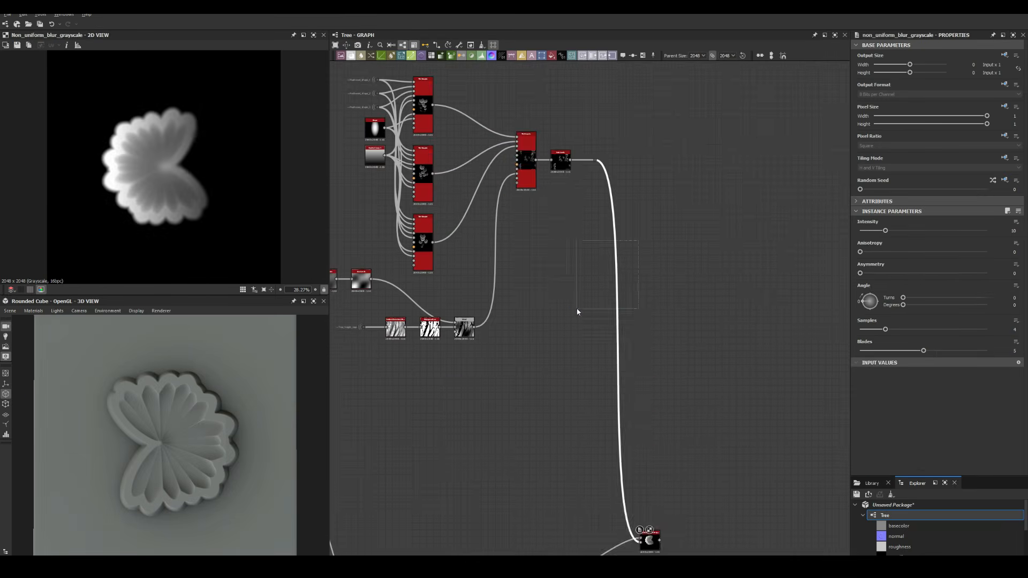
Step: Add a portal dot named Mushroom_height_map to carry the scattered mushroom clusters towards the bark height chain
{"action": "key", "text": "d"}
{"action": "middle_click_drag", "start_coordinate": [585, 331], "coordinate": [586, 167]}
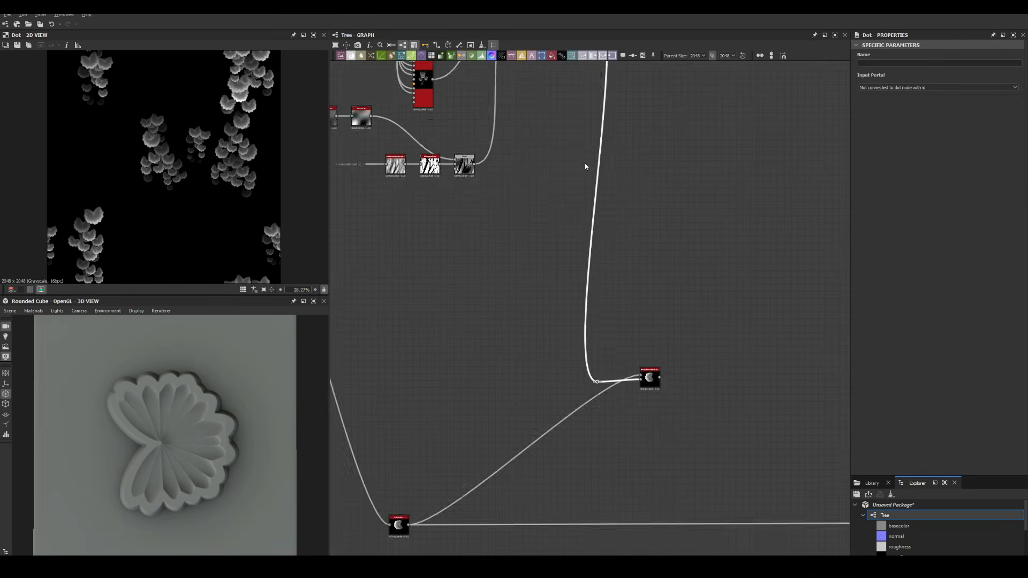
{"action": "key", "text": "ctrl+z"}
{"action": "scroll", "coordinate": [712, 279], "scroll_direction": "down", "scroll_amount": 2}
{"action": "middle_click_drag", "start_coordinate": [690, 94], "coordinate": [599, 177]}
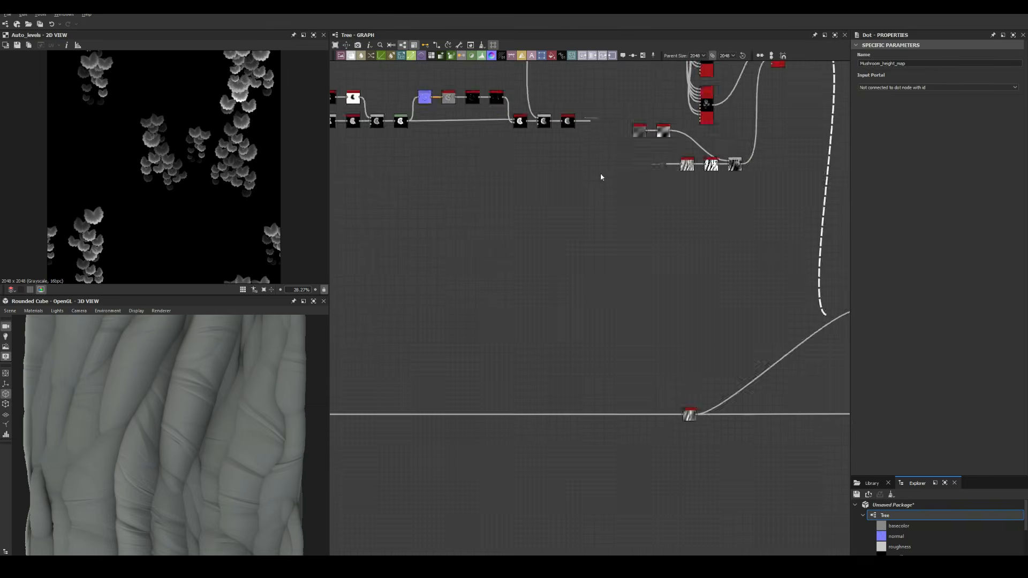
Step: Brighten the mushroom mask with a Levels node and use it as the blur map of the bark's Non Uniform Blur Grayscale
{"action": "left_click_drag", "start_coordinate": [494, 411], "coordinate": [484, 432]}
{"action": "left_click_drag", "start_coordinate": [1014, 234], "coordinate": [910, 234]}
{"action": "double_click", "coordinate": [558, 386]}
{"action": "scroll", "coordinate": [551, 380], "scroll_direction": "up", "scroll_amount": 4}
Step: Add an Auto Levels node to the bark's Non Uniform Blur Grayscale output
{"action": "key", "text": "space"}
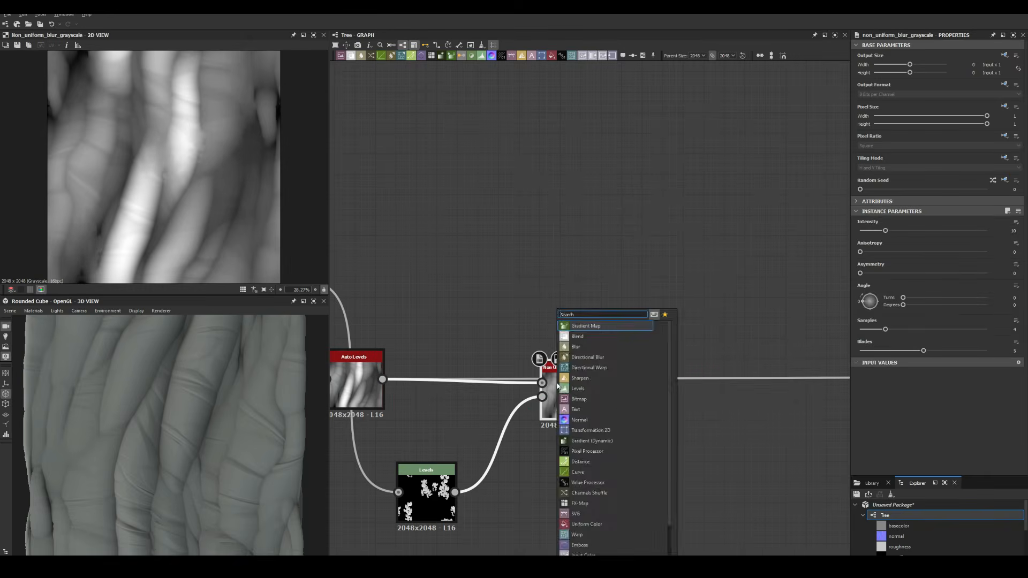
{"action": "type", "text": "auto"}
{"action": "key", "text": "Return"}
{"action": "left_click", "coordinate": [570, 393]}
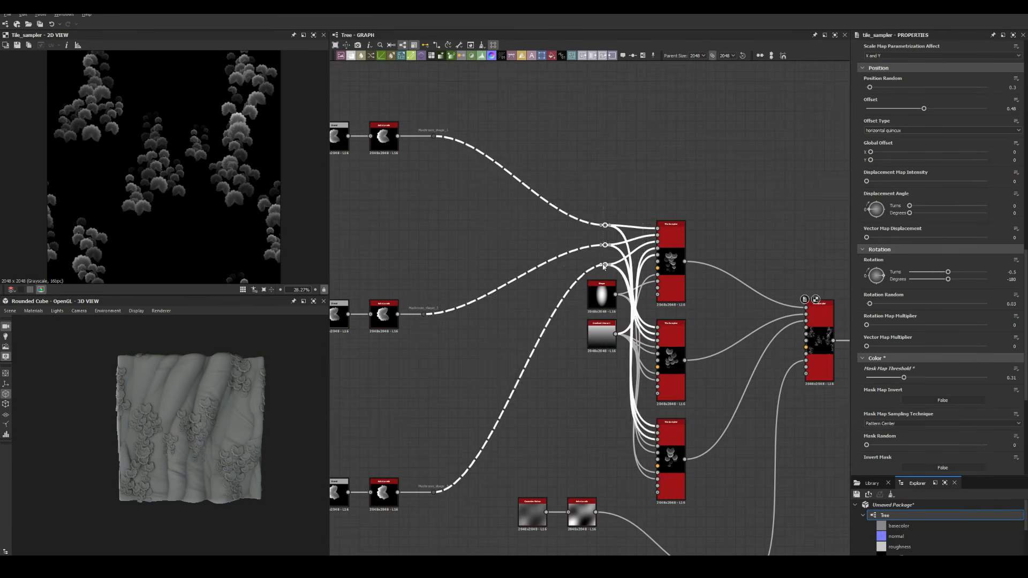
Step: Scatter small individual mushrooms with a second Tile Sampler fed by the three Mushroom_shape portals, using Symmetry Random 1 in Vertical mode
{"action": "scroll", "coordinate": [891, 301], "scroll_direction": "down", "scroll_amount": 6}
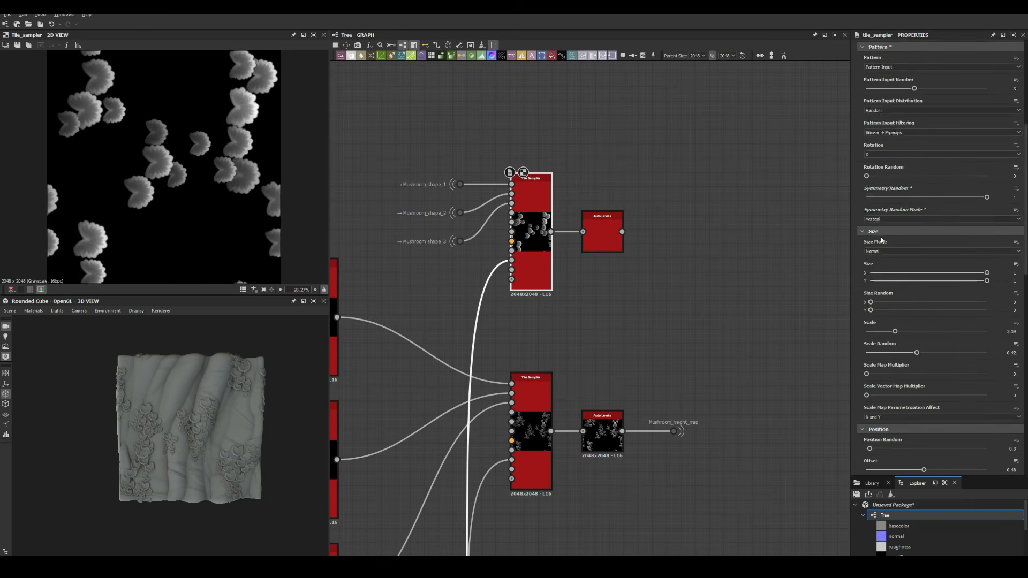
{"action": "scroll", "coordinate": [889, 243], "scroll_direction": "down", "scroll_amount": 5}
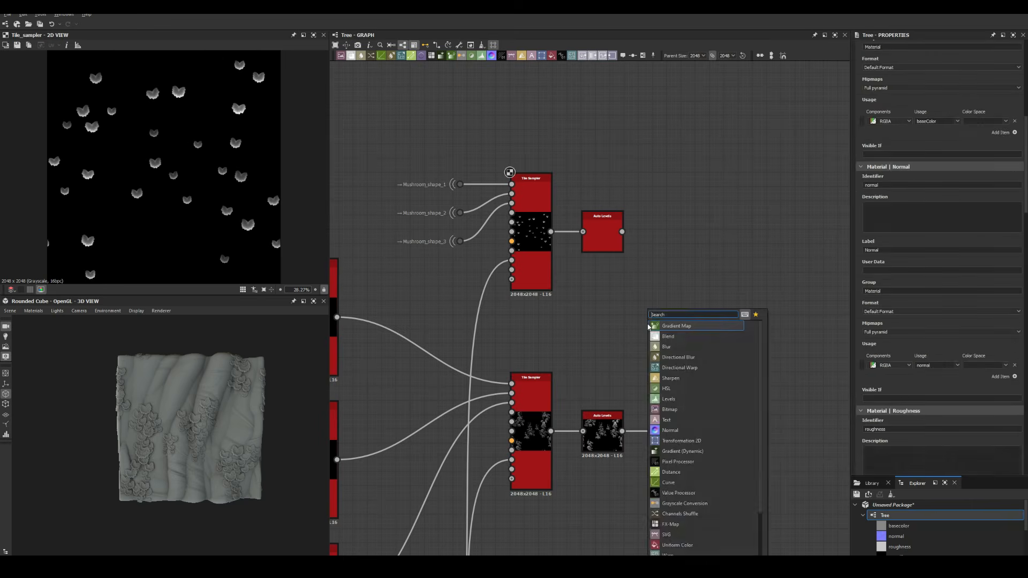
{"action": "left_click", "coordinate": [650, 332]}
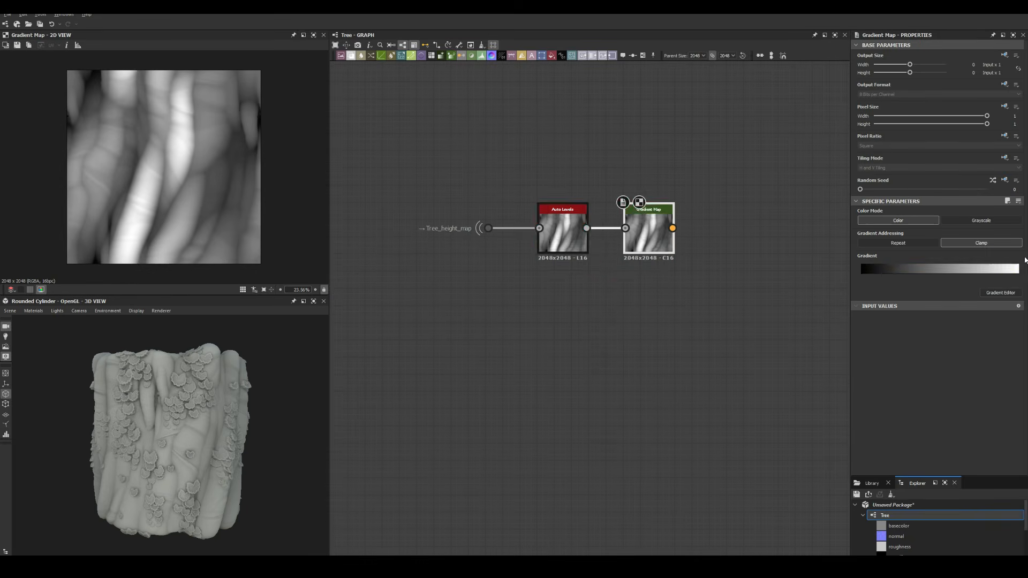
Step: Connect the Gradient Map from Tree_height_map to the base color output and give its gradient brown tones with a darker start
{"action": "left_click_drag", "start_coordinate": [681, 234], "coordinate": [786, 270]}
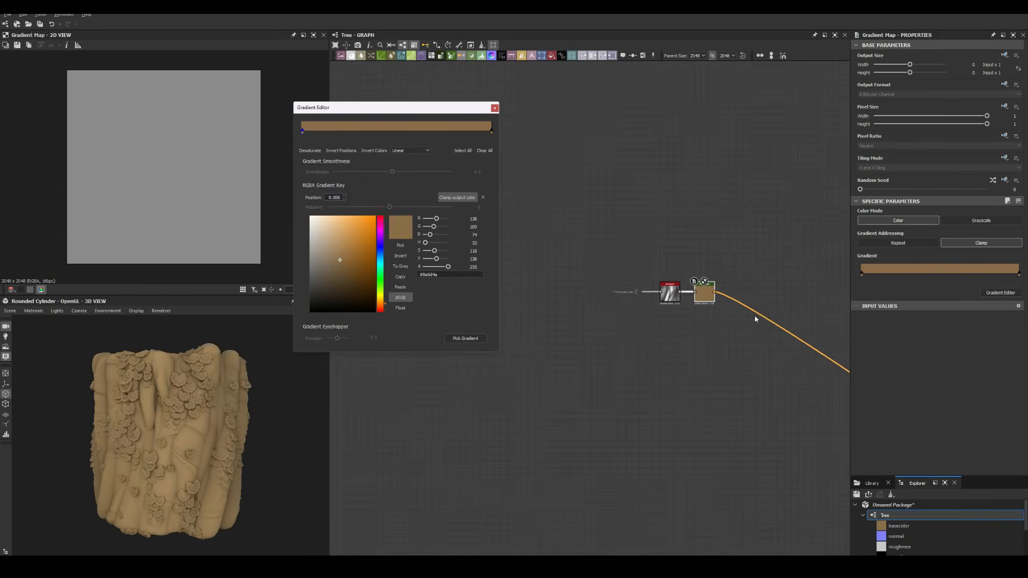
{"action": "left_click", "coordinate": [344, 284]}
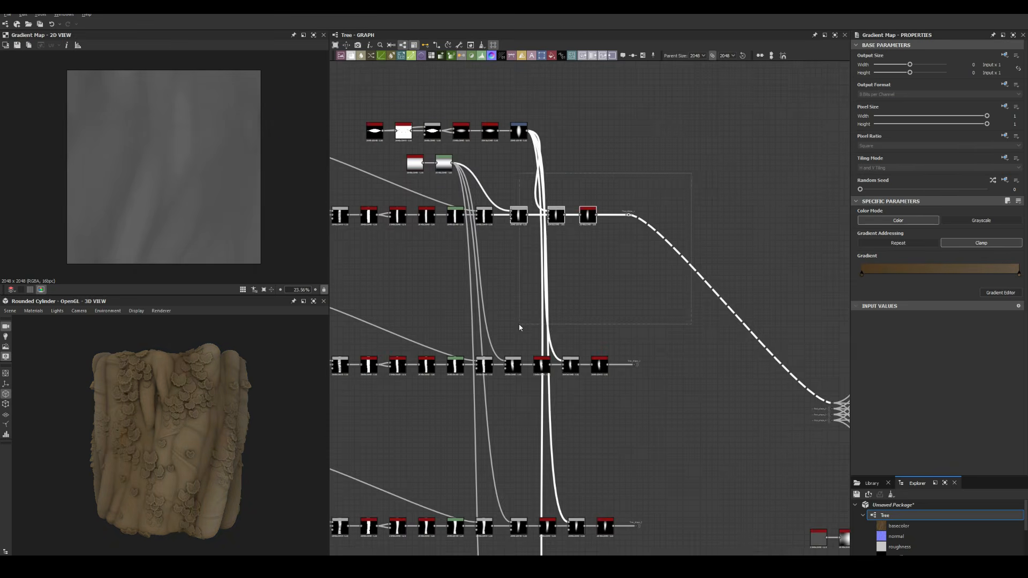
Step: Extract a crease mask from the first trunk shape with Normal, Curvature Smooth and Histogram Scan nodes, using Position 0.31 and Contrast 1
{"action": "scroll", "coordinate": [533, 397], "scroll_direction": "down", "scroll_amount": 3}
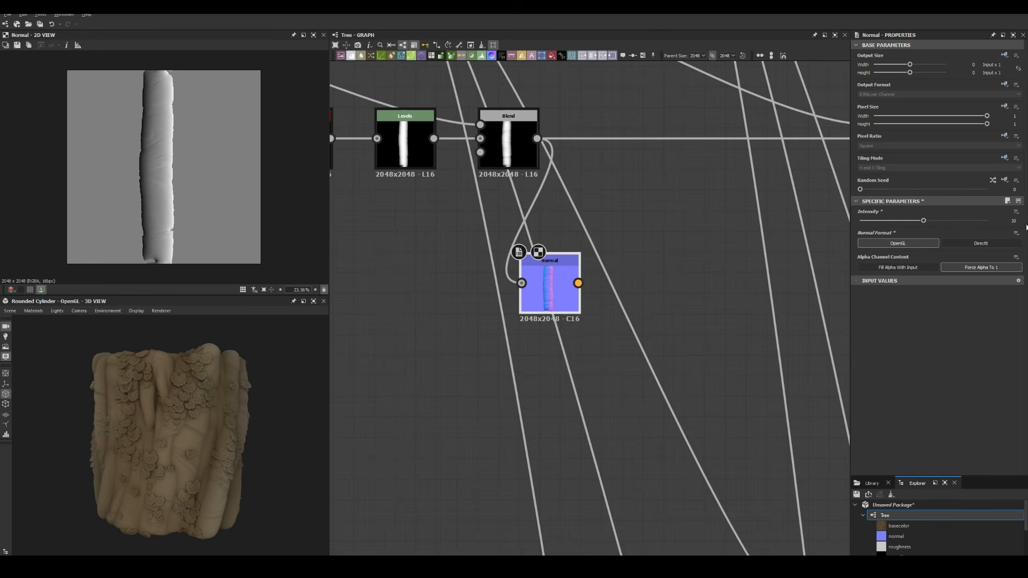
{"action": "scroll", "coordinate": [564, 300], "scroll_direction": "up", "scroll_amount": 3}
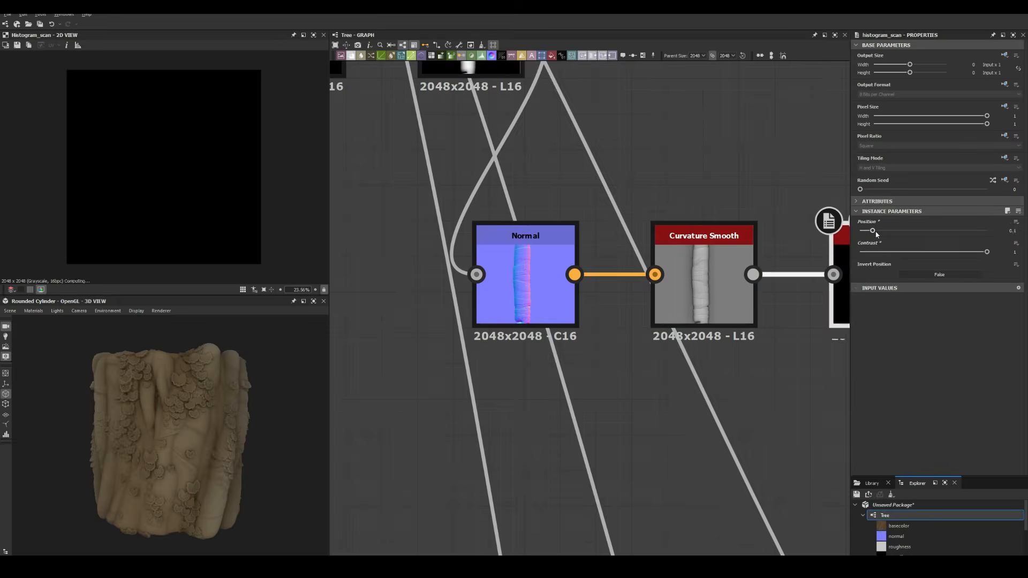
{"action": "left_click_drag", "start_coordinate": [872, 230], "coordinate": [899, 231]}
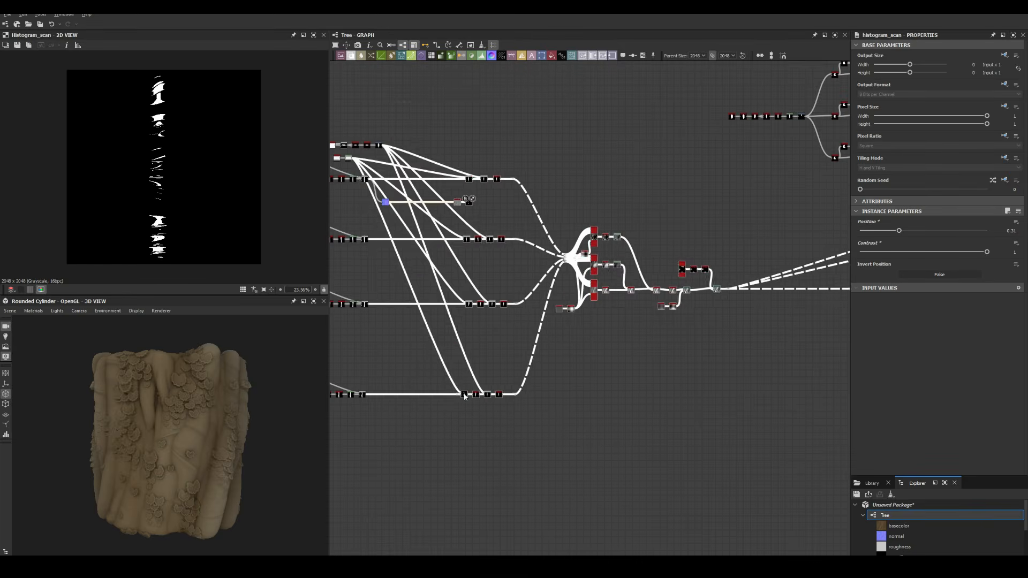
{"action": "scroll", "coordinate": [407, 214], "scroll_direction": "up", "scroll_amount": 5}
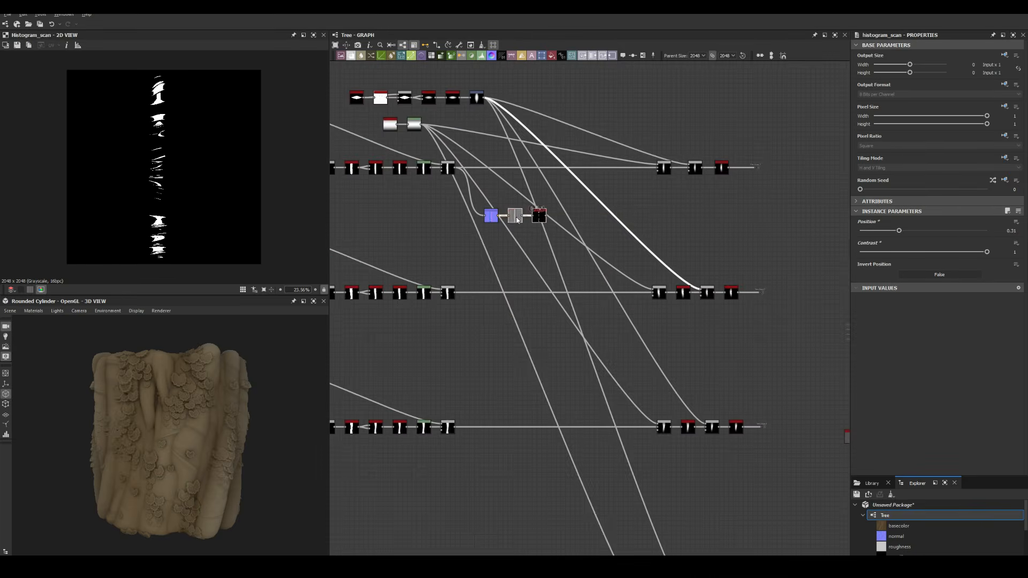
{"action": "scroll", "coordinate": [506, 211], "scroll_direction": "up", "scroll_amount": 6}
Step: Insert a Highpass Grayscale node ahead of the Normal node and lower the Histogram Scan's Position
{"action": "double_click", "coordinate": [385, 165]}
{"action": "left_click_drag", "start_coordinate": [385, 163], "coordinate": [408, 222]}
{"action": "double_click", "coordinate": [588, 223]}
{"action": "left_click_drag", "start_coordinate": [898, 231], "coordinate": [859, 231]}
Step: Add a blur node after the Histogram Scan to soften the first trunk shape's crease mask
{"action": "scroll", "coordinate": [167, 178], "scroll_direction": "up", "scroll_amount": 4}
{"action": "scroll", "coordinate": [392, 188], "scroll_direction": "up", "scroll_amount": 1}
{"action": "left_click", "coordinate": [427, 228]}
{"action": "left_click", "coordinate": [625, 230]}
{"action": "key", "text": "space"}
{"action": "type", "text": "blur"}
{"action": "scroll", "coordinate": [402, 404], "scroll_direction": "down", "scroll_amount": 2}
Step: Add a low-intensity Non Uniform Blur Grayscale to the first trunk shape, driven by the blurred mask, with Samples 16 and Blades 9
{"action": "key", "text": "space"}
{"action": "type", "text": "no"}
{"action": "left_click", "coordinate": [694, 398]}
{"action": "scroll", "coordinate": [663, 359], "scroll_direction": "down", "scroll_amount": 2}
{"action": "scroll", "coordinate": [255, 419], "scroll_direction": "up", "scroll_amount": 3}
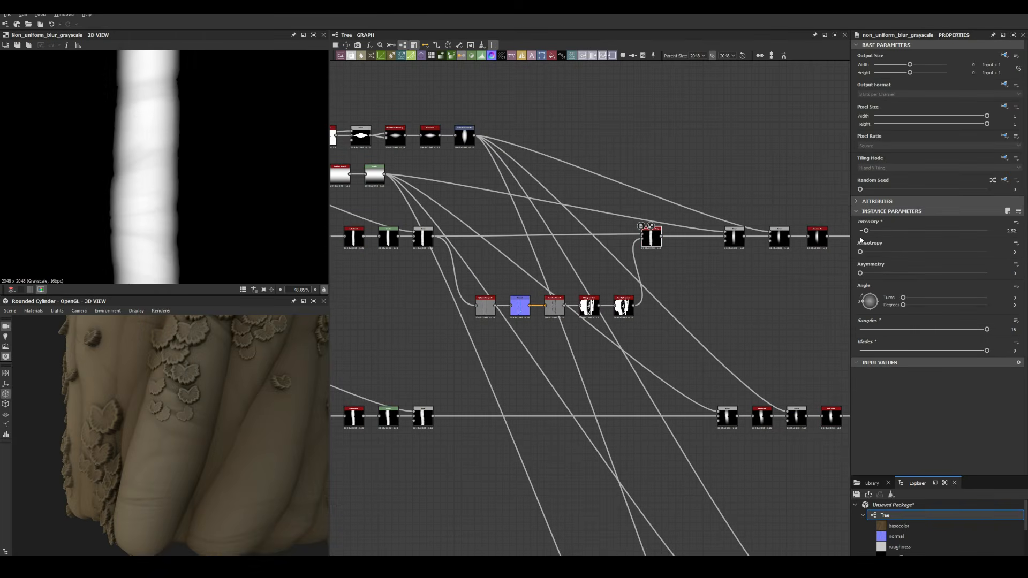
{"action": "left_click", "coordinate": [861, 230]}
{"action": "left_click_drag", "start_coordinate": [88, 404], "coordinate": [187, 399]}
{"action": "scroll", "coordinate": [734, 367], "scroll_direction": "up", "scroll_amount": 1}
Step: Tidy the crease-smoothing chain and duplicate it onto the second trunk shape, wiring it between that row's two Blend nodes
{"action": "left_click_drag", "start_coordinate": [643, 337], "coordinate": [412, 263]}
{"action": "left_click_drag", "start_coordinate": [602, 293], "coordinate": [585, 243]}
{"action": "left_click_drag", "start_coordinate": [648, 172], "coordinate": [621, 208]}
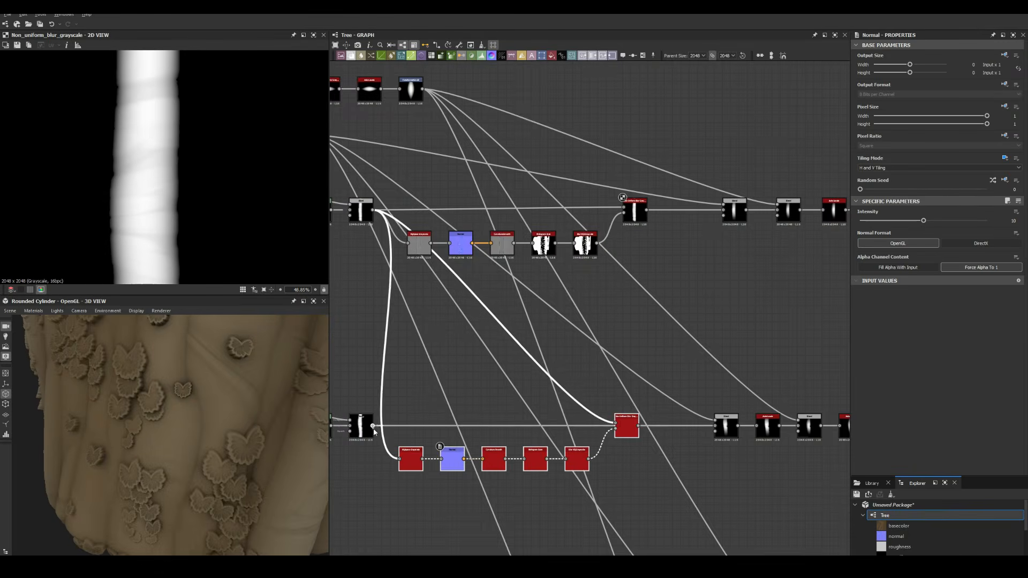
{"action": "left_click_drag", "start_coordinate": [373, 427], "coordinate": [399, 459]}
{"action": "left_click_drag", "start_coordinate": [373, 426], "coordinate": [615, 423]}
{"action": "left_click_drag", "start_coordinate": [638, 426], "coordinate": [715, 426]}
Step: Duplicate the crease-smoothing chain onto the remaining trunk shapes and wire it into their rows
{"action": "scroll", "coordinate": [706, 428], "scroll_direction": "down", "scroll_amount": 1}
{"action": "middle_click_drag", "start_coordinate": [669, 471], "coordinate": [707, 251]}
{"action": "scroll", "coordinate": [638, 308], "scroll_direction": "down", "scroll_amount": 4}
{"action": "key", "text": "ctrl+v"}
{"action": "scroll", "coordinate": [638, 321], "scroll_direction": "up", "scroll_amount": 4}
{"action": "left_click_drag", "start_coordinate": [484, 346], "coordinate": [724, 346]}
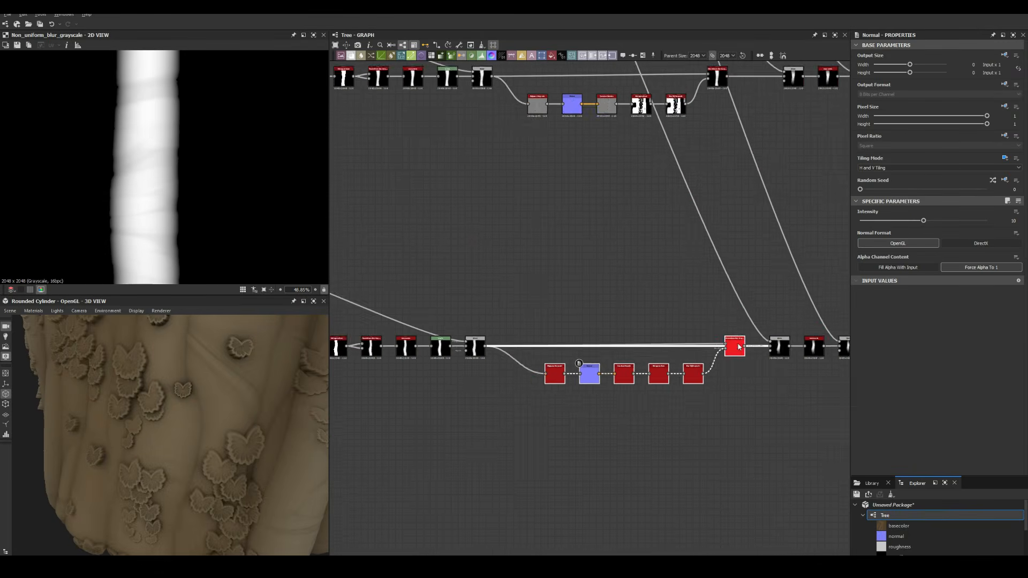
Step: Copy the Normal, Curvature Smooth and Histogram Scan nodes beside the Tree_height_map colour nodes and slightly lower the scan's Position
{"action": "scroll", "coordinate": [589, 321], "scroll_direction": "down", "scroll_amount": 5}
{"action": "scroll", "coordinate": [200, 378], "scroll_direction": "down", "scroll_amount": 3}
{"action": "middle_click_drag", "start_coordinate": [200, 378], "coordinate": [200, 497]}
{"action": "scroll", "coordinate": [567, 298], "scroll_direction": "up", "scroll_amount": 7}
{"action": "scroll", "coordinate": [567, 298], "scroll_direction": "down", "scroll_amount": 5}
{"action": "scroll", "coordinate": [818, 332], "scroll_direction": "up", "scroll_amount": 5}
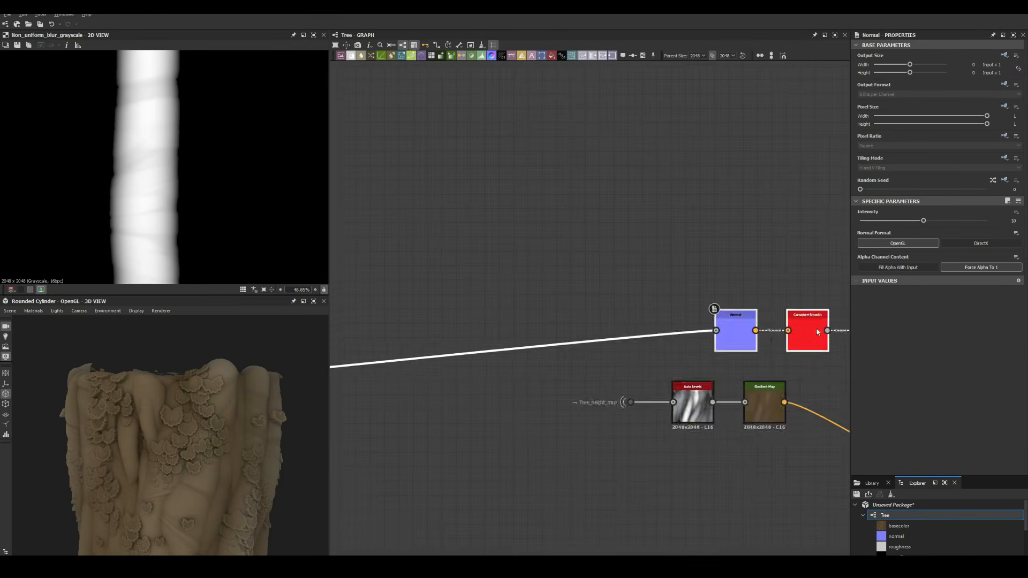
{"action": "double_click", "coordinate": [610, 352]}
{"action": "left_click_drag", "start_coordinate": [936, 230], "coordinate": [924, 231]}
Step: Insert a Highpass Grayscale between the Auto Levels and Normal nodes and readjust the Histogram Scan's Position
{"action": "left_click_drag", "start_coordinate": [664, 300], "coordinate": [450, 383]}
{"action": "left_click_drag", "start_coordinate": [476, 350], "coordinate": [562, 350]}
{"action": "key", "text": "space"}
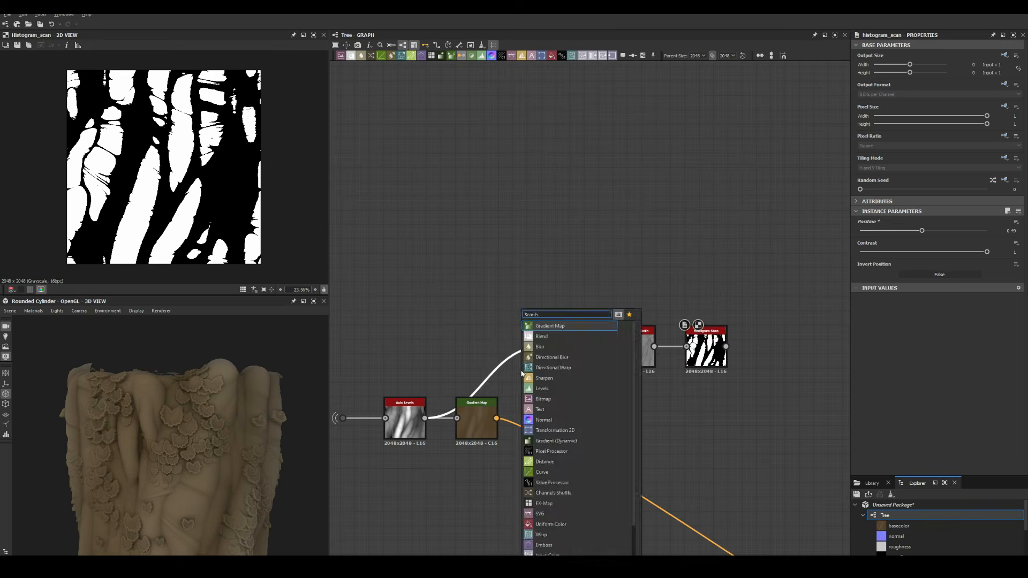
{"action": "left_click", "coordinate": [706, 351]}
{"action": "left_click_drag", "start_coordinate": [923, 231], "coordinate": [922, 227]}
Step: Convert the scan to colour with a Gradient Map and blend it over the brown base at a very low opacity
{"action": "key", "text": "space"}
{"action": "left_click_drag", "start_coordinate": [636, 335], "coordinate": [668, 397]}
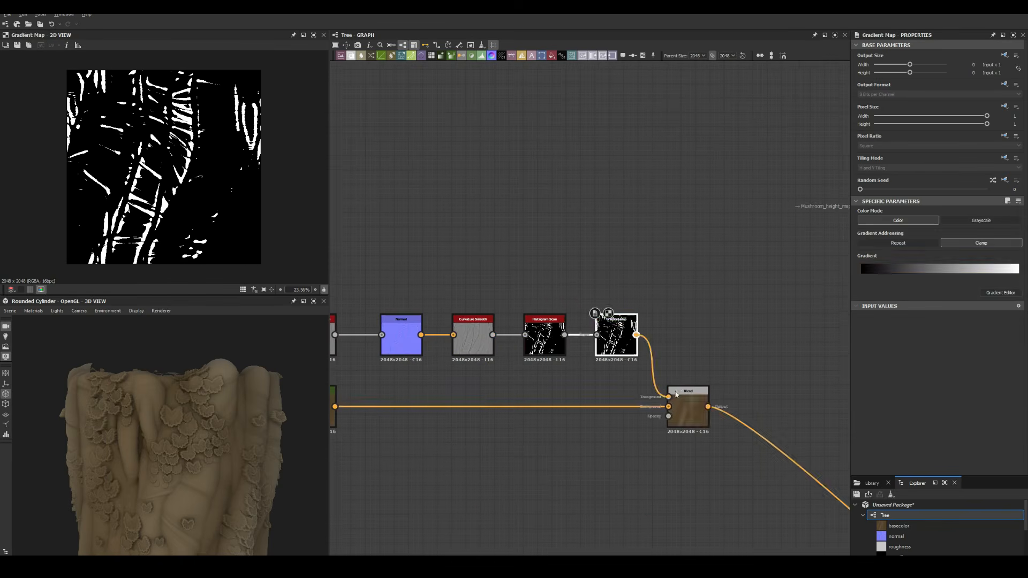
{"action": "double_click", "coordinate": [688, 408]}
{"action": "left_click", "coordinate": [939, 242]}
{"action": "left_click_drag", "start_coordinate": [987, 220], "coordinate": [865, 221]}
{"action": "scroll", "coordinate": [171, 428], "scroll_direction": "up", "scroll_amount": 5}
{"action": "scroll", "coordinate": [694, 296], "scroll_direction": "down", "scroll_amount": 2}
Step: Duplicate the curvature detail chain with its Blend, feed it directly from Auto Levels, and set its Histogram Scan Position to 0.4
{"action": "left_click_drag", "start_coordinate": [739, 278], "coordinate": [569, 405]}
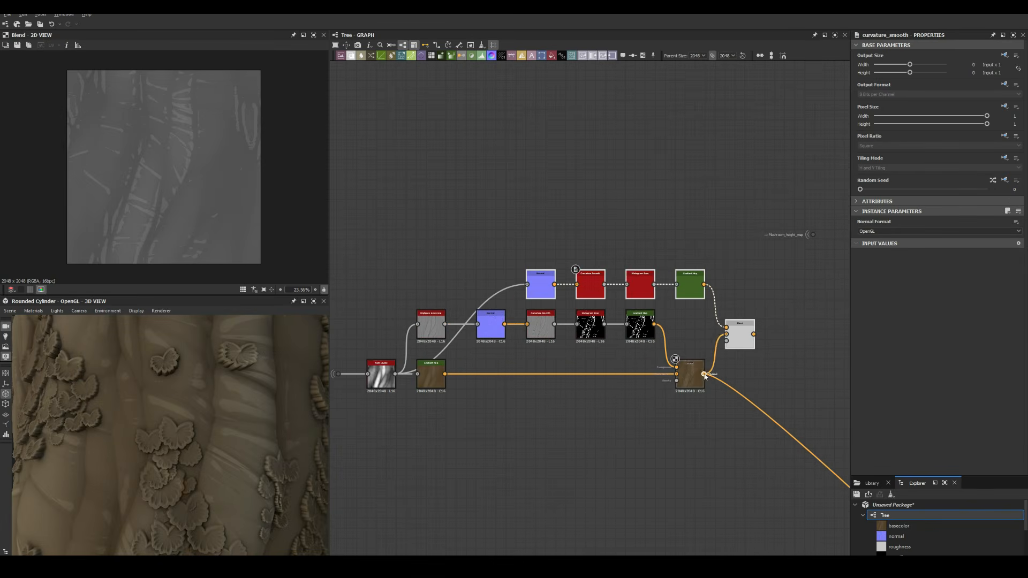
{"action": "left_click_drag", "start_coordinate": [704, 375], "coordinate": [753, 334], "text": "shift"}
{"action": "left_click_drag", "start_coordinate": [740, 336], "coordinate": [740, 375]}
{"action": "left_click", "coordinate": [640, 286]}
{"action": "left_click_drag", "start_coordinate": [920, 231], "coordinate": [910, 231]}
{"action": "scroll", "coordinate": [171, 428], "scroll_direction": "down", "scroll_amount": 5}
Step: Feed the upper Normal into an RGBA Split node and add a Quantize Grayscale to its first channel
{"action": "middle_click_drag", "start_coordinate": [741, 324], "coordinate": [627, 300]}
{"action": "key", "text": "space"}
{"action": "type", "text": "rgb"}
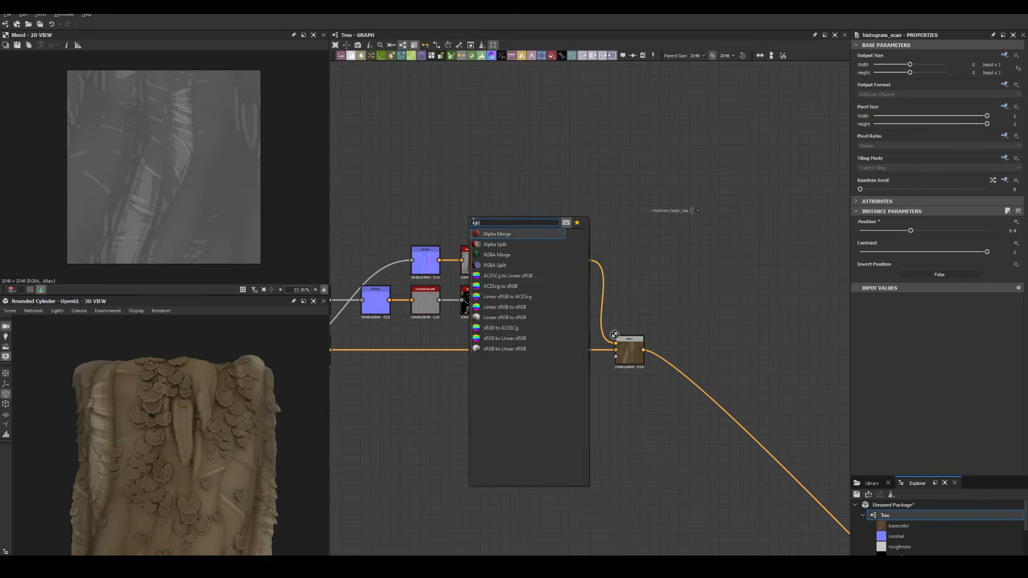
{"action": "left_click", "coordinate": [495, 265]}
{"action": "left_click_drag", "start_coordinate": [439, 260], "coordinate": [463, 205]}
{"action": "key", "text": "space"}
{"action": "left_click", "coordinate": [504, 231]}
Step: Append a third Blend to the base color chain and connect the quantized channel to it through a Gradient Map
{"action": "scroll", "coordinate": [505, 203], "scroll_direction": "up", "scroll_amount": 4}
{"action": "scroll", "coordinate": [563, 214], "scroll_direction": "down", "scroll_amount": 2}
{"action": "left_click", "coordinate": [702, 415]}
{"action": "key", "text": "space"}
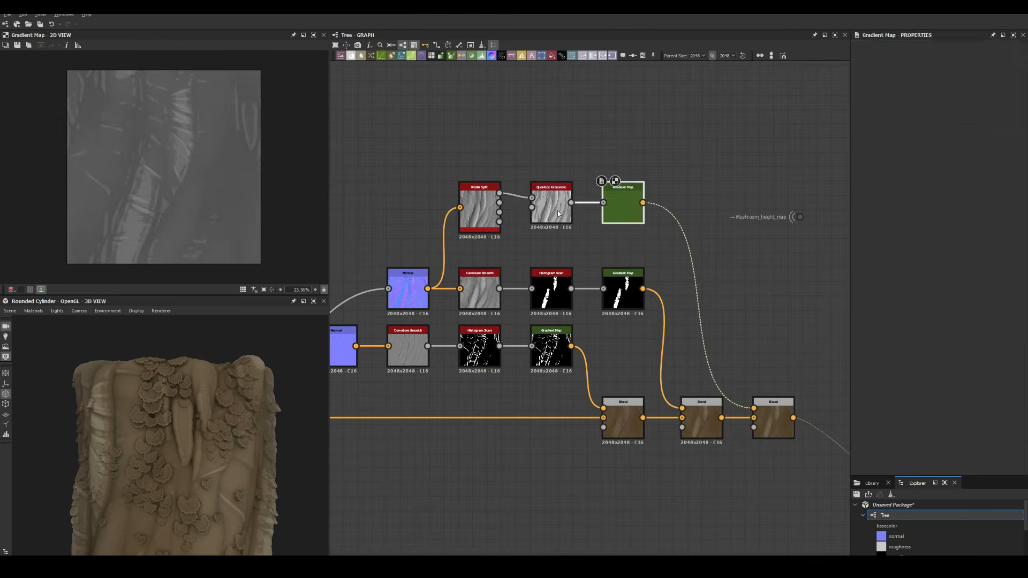
Step: Shift the Quantize Grayscale and Gradient Map away from the RGBA Split, and check the split, Normal and quantized outputs
{"action": "scroll", "coordinate": [171, 428], "scroll_direction": "up", "scroll_amount": 4}
{"action": "left_click_drag", "start_coordinate": [171, 429], "coordinate": [214, 418]}
{"action": "left_click_drag", "start_coordinate": [517, 163], "coordinate": [661, 244]}
{"action": "left_click_drag", "start_coordinate": [623, 212], "coordinate": [708, 212]}
{"action": "double_click", "coordinate": [480, 211]}
{"action": "double_click", "coordinate": [407, 291]}
{"action": "left_click", "coordinate": [1020, 233]}
{"action": "scroll", "coordinate": [171, 428], "scroll_direction": "down", "scroll_amount": 5}
{"action": "double_click", "coordinate": [637, 207]}
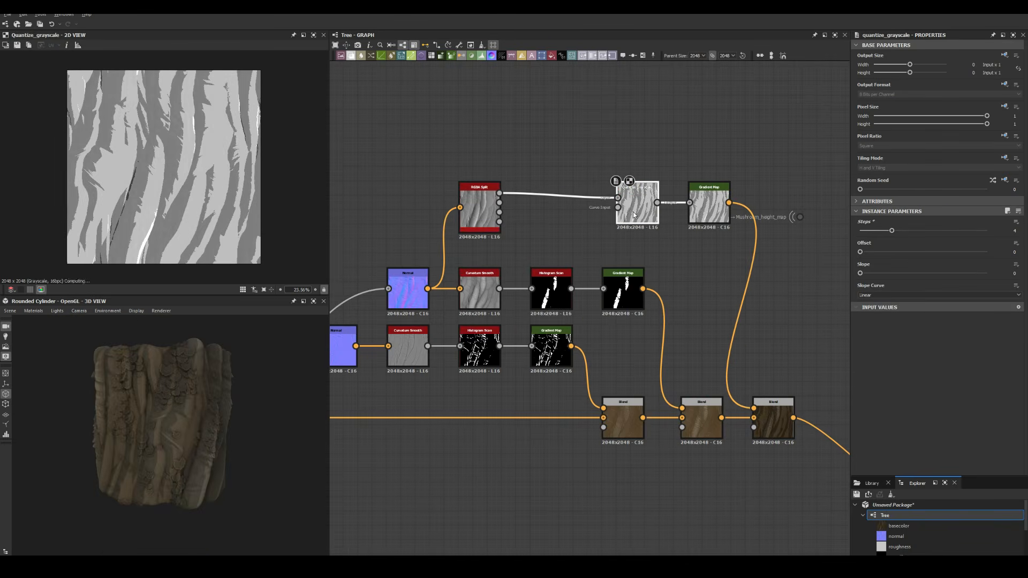
Step: Move Quantize Grayscale back beside the RGBA Split and insert an Invert Grayscale ahead of the Gradient Map
{"action": "left_click_drag", "start_coordinate": [637, 207], "coordinate": [571, 206]}
{"action": "double_click", "coordinate": [644, 207]}
{"action": "scroll", "coordinate": [696, 268], "scroll_direction": "up", "scroll_amount": 2}
Step: Change the third Blend's blending mode for the quantized layer and reduce its opacity
{"action": "left_click", "coordinate": [747, 478]}
{"action": "left_click_drag", "start_coordinate": [986, 221], "coordinate": [923, 232]}
{"action": "scroll", "coordinate": [599, 377], "scroll_direction": "down", "scroll_amount": 1}
{"action": "left_click", "coordinate": [878, 242]}
{"action": "left_click", "coordinate": [872, 289]}
Step: Check the quantized bark tones on the model and lower the third Blend's opacity further
{"action": "left_click", "coordinate": [593, 244]}
{"action": "scroll", "coordinate": [252, 402], "scroll_direction": "up", "scroll_amount": 4}
{"action": "left_click", "coordinate": [723, 459]}
{"action": "left_click", "coordinate": [521, 245]}
{"action": "left_click_drag", "start_coordinate": [160, 385], "coordinate": [201, 374]}
{"action": "scroll", "coordinate": [201, 375], "scroll_direction": "down", "scroll_amount": 5}
{"action": "double_click", "coordinate": [723, 459]}
{"action": "left_click_drag", "start_coordinate": [878, 221], "coordinate": [872, 221]}
Step: Add an Ambient Occlusion (HBAO) node to the tree's Auto Levels output and set its Radius to 0.04
{"action": "middle_click_drag", "start_coordinate": [353, 514], "coordinate": [641, 357]}
{"action": "scroll", "coordinate": [488, 371], "scroll_direction": "up", "scroll_amount": 2}
{"action": "key", "text": "space"}
{"action": "left_click_drag", "start_coordinate": [410, 271], "coordinate": [457, 373]}
{"action": "double_click", "coordinate": [486, 377]}
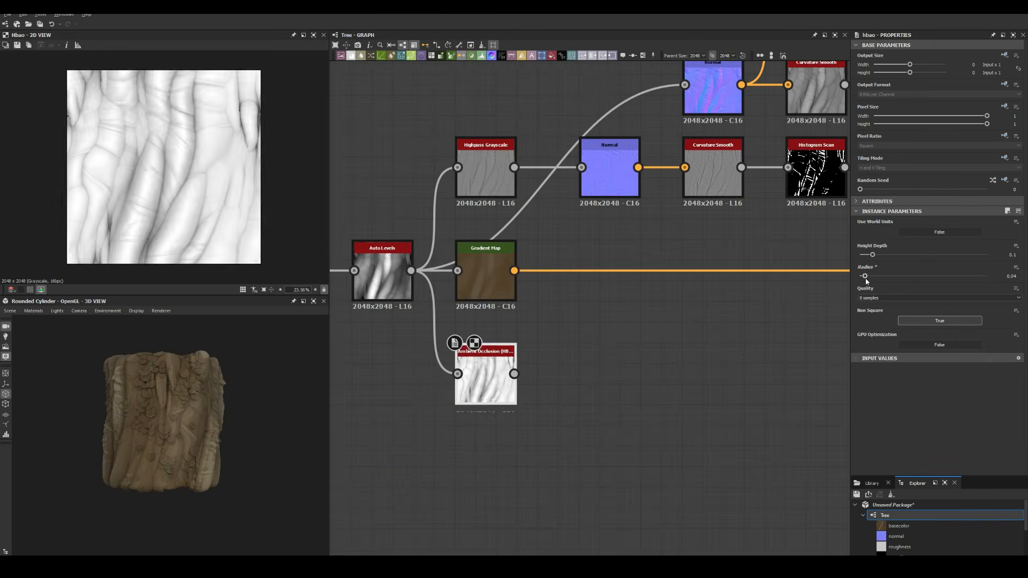
{"action": "left_click_drag", "start_coordinate": [930, 277], "coordinate": [986, 251]}
Step: Threshold the ambient occlusion with a Histogram Scan set to Position 0.19 and Contrast 1
{"action": "key", "text": "space"}
{"action": "double_click", "coordinate": [589, 378]}
{"action": "left_click_drag", "start_coordinate": [860, 231], "coordinate": [866, 231]}
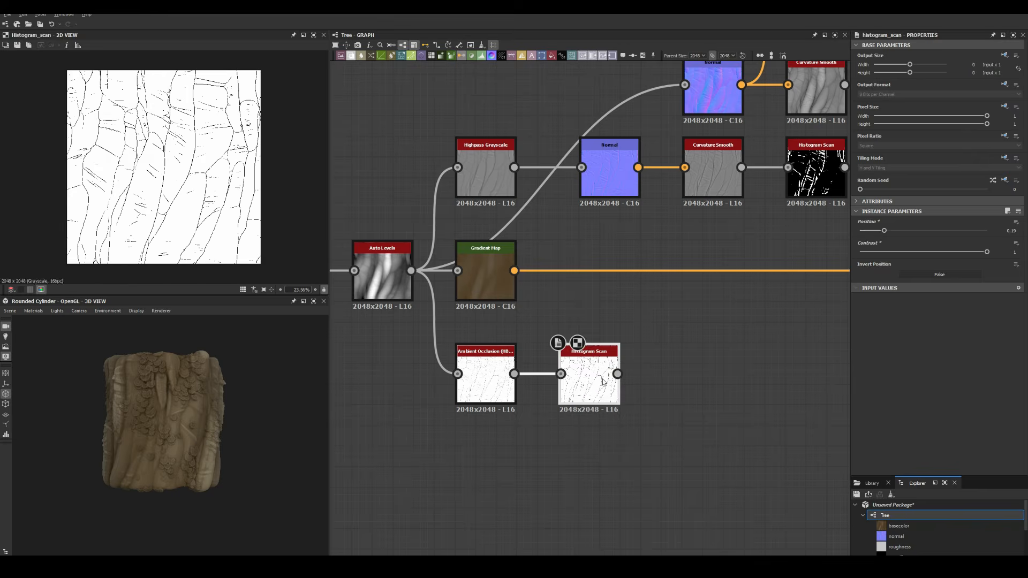
Step: Add a Flood Fill and a Flood Fill to Random Grayscale after the ambient occlusion's Histogram Scan
{"action": "key", "text": "space"}
{"action": "left_click", "coordinate": [489, 376]}
{"action": "double_click", "coordinate": [691, 377]}
{"action": "key", "text": "Delete"}
{"action": "middle_click_drag", "start_coordinate": [798, 378], "coordinate": [636, 378]}
{"action": "key", "text": "space"}
{"action": "left_click", "coordinate": [731, 426]}
{"action": "double_click", "coordinate": [632, 380]}
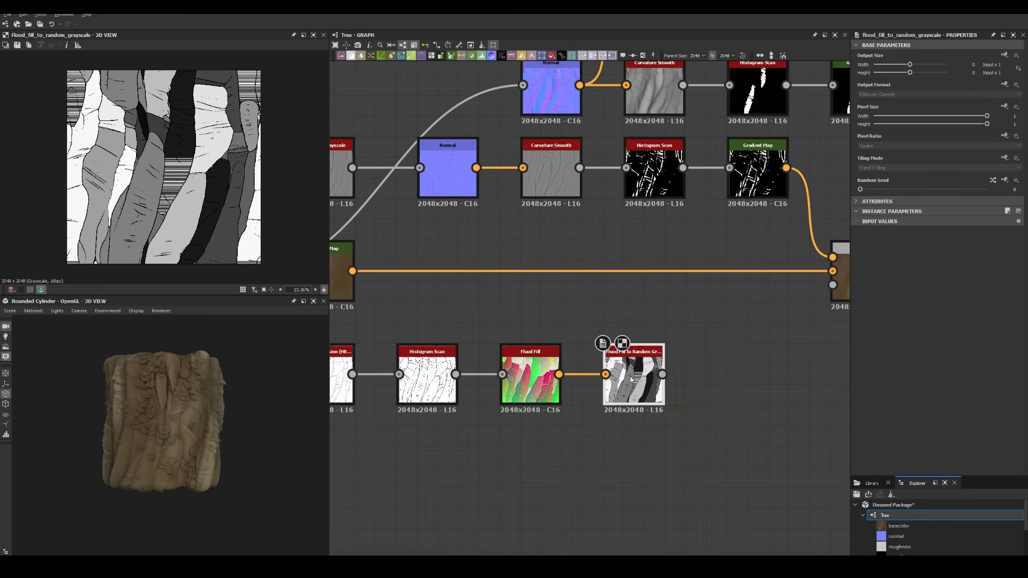
Step: Add a Distance node fed by the random grayscale and the Histogram Scan to extend the patches over the black lines
{"action": "key", "text": "space"}
{"action": "left_click_drag", "start_coordinate": [456, 374], "coordinate": [708, 368]}
{"action": "double_click", "coordinate": [737, 379]}
Step: Insert a new Blend at the start of the base color chain and connect the Distance output as its foreground
{"action": "scroll", "coordinate": [727, 361], "scroll_direction": "down", "scroll_amount": 3}
{"action": "middle_click_drag", "start_coordinate": [807, 312], "coordinate": [445, 270]}
{"action": "left_click", "coordinate": [445, 270]}
{"action": "key", "text": "space"}
{"action": "double_click", "coordinate": [479, 271]}
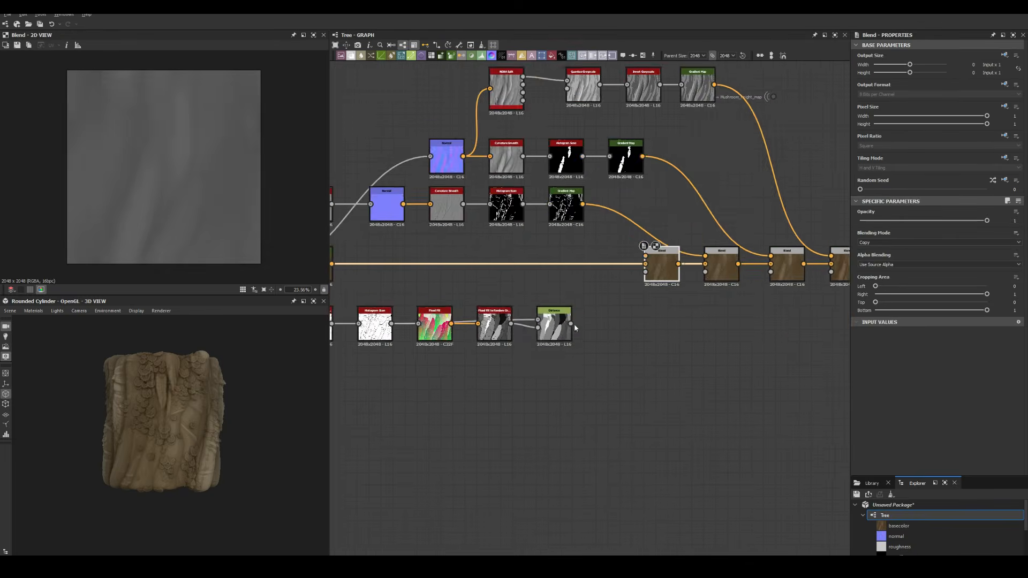
{"action": "left_click_drag", "start_coordinate": [570, 323], "coordinate": [645, 255]}
{"action": "middle_click_drag", "start_coordinate": [589, 321], "coordinate": [571, 326]}
Step: Add an Auto Levels after the Distance node and route it through the Gradient Map into the new Blend
{"action": "left_click", "coordinate": [538, 332]}
{"action": "key", "text": "space"}
{"action": "type", "text": "auto"}
{"action": "key", "text": "Return"}
{"action": "left_click_drag", "start_coordinate": [588, 262], "coordinate": [559, 273]}
{"action": "double_click", "coordinate": [639, 278]}
Step: Rearrange the base color nodes so the detail chains sit higher and the tree's Auto Levels has more room
{"action": "scroll", "coordinate": [628, 292], "scroll_direction": "down", "scroll_amount": 4}
{"action": "left_click_drag", "start_coordinate": [707, 174], "coordinate": [450, 265]}
{"action": "left_click_drag", "start_coordinate": [590, 251], "coordinate": [591, 188]}
{"action": "left_click_drag", "start_coordinate": [443, 288], "coordinate": [403, 288]}
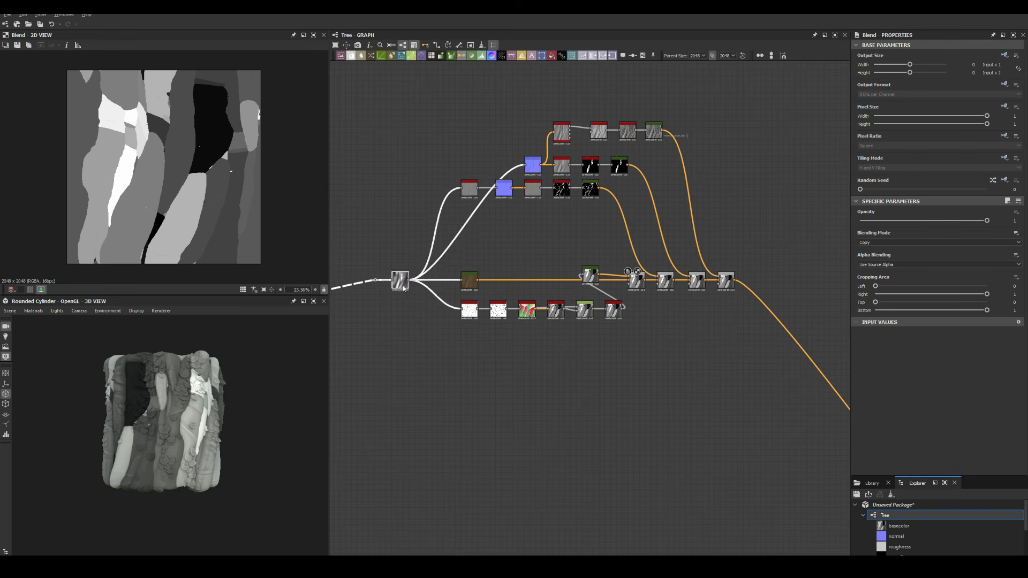
Step: Change the random patch Blend's blending mode, lower its opacity strongly, and check the bark colour on the model
{"action": "scroll", "coordinate": [719, 257], "scroll_direction": "up", "scroll_amount": 3}
{"action": "left_click", "coordinate": [575, 298]}
{"action": "scroll", "coordinate": [177, 417], "scroll_direction": "up", "scroll_amount": 5}
{"action": "left_click", "coordinate": [939, 242]}
{"action": "left_click", "coordinate": [888, 275]}
{"action": "left_click_drag", "start_coordinate": [986, 221], "coordinate": [871, 220]}
{"action": "scroll", "coordinate": [199, 416], "scroll_direction": "down", "scroll_amount": 4}
{"action": "left_click_drag", "start_coordinate": [276, 430], "coordinate": [267, 429]}
Step: Move the quantized layer's Gradient Map aside and add a Histogram Scan fed by the RGBA Split's first channel
{"action": "double_click", "coordinate": [585, 110]}
{"action": "key", "text": "space"}
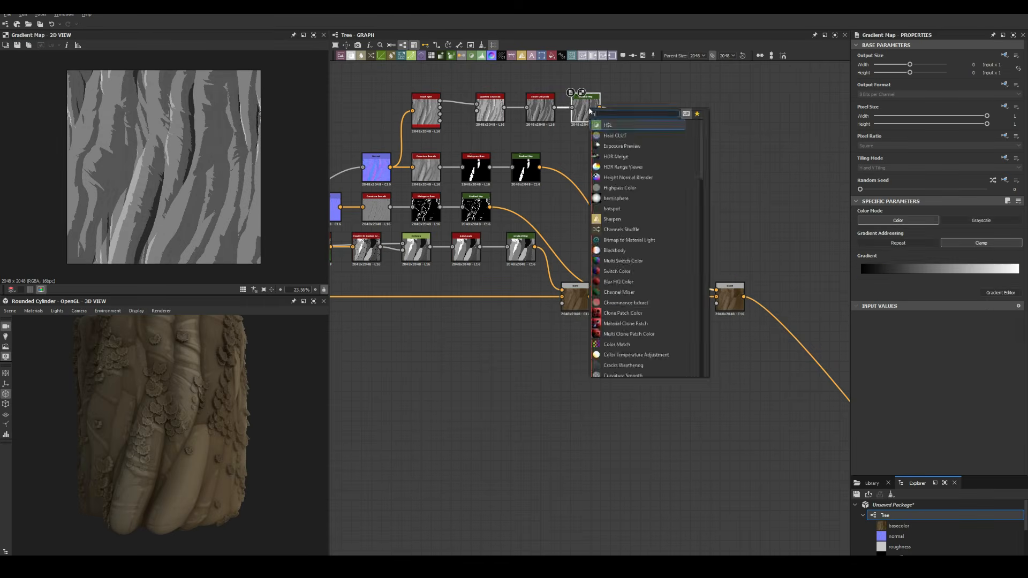
{"action": "left_click_drag", "start_coordinate": [585, 111], "coordinate": [655, 110]}
{"action": "scroll", "coordinate": [546, 112], "scroll_direction": "up", "scroll_amount": 4}
{"action": "key", "text": "space"}
{"action": "type", "text": "histogram scan"}
{"action": "left_click_drag", "start_coordinate": [362, 195], "coordinate": [452, 137]}
{"action": "double_click", "coordinate": [475, 148]}
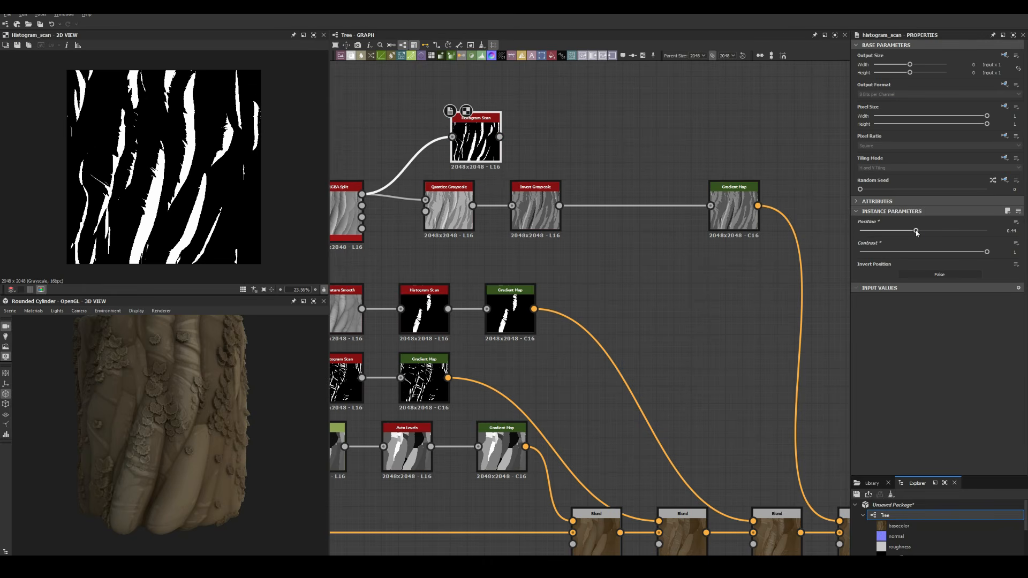
Step: Fine-tune the Histogram Scan, connect it as the last bark Blend's mask, and raise that Blend's opacity to about 0.73
{"action": "left_click_drag", "start_coordinate": [923, 230], "coordinate": [919, 230]}
{"action": "left_click", "coordinate": [499, 137]}
{"action": "middle_click_drag", "start_coordinate": [744, 331], "coordinate": [576, 229]}
{"action": "left_click", "coordinate": [671, 442]}
{"action": "double_click", "coordinate": [695, 436]}
{"action": "left_click_drag", "start_coordinate": [864, 221], "coordinate": [957, 220]}
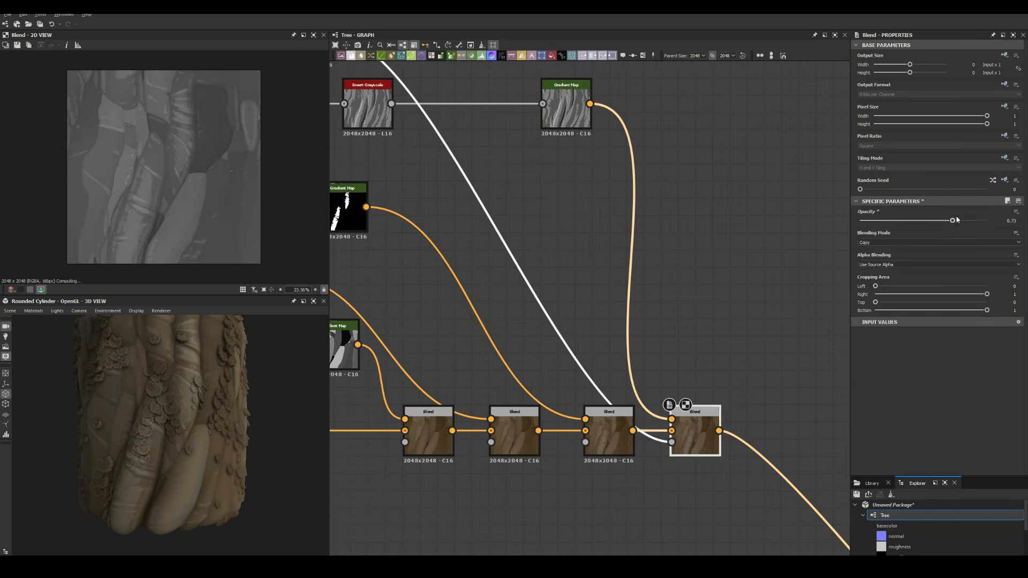
Step: Recolor the quantized layer's Gradient Map to mossy yellow-green by changing its light and dark gradient keys
{"action": "double_click", "coordinate": [1018, 275]}
{"action": "left_click", "coordinate": [380, 293]}
{"action": "left_click", "coordinate": [361, 241]}
{"action": "left_click", "coordinate": [495, 108]}
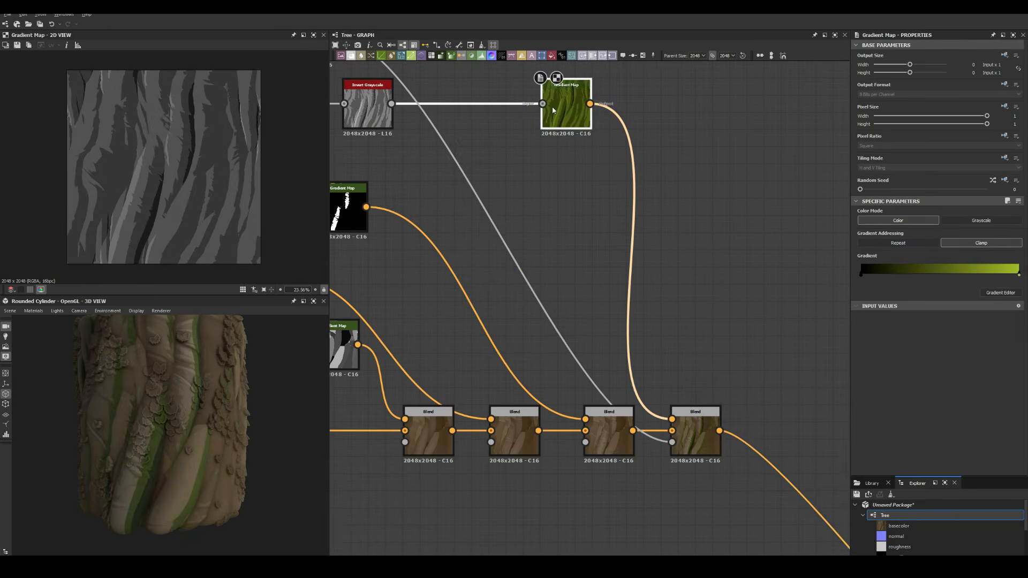
{"action": "left_click_drag", "start_coordinate": [861, 275], "coordinate": [853, 289]}
{"action": "double_click", "coordinate": [862, 274]}
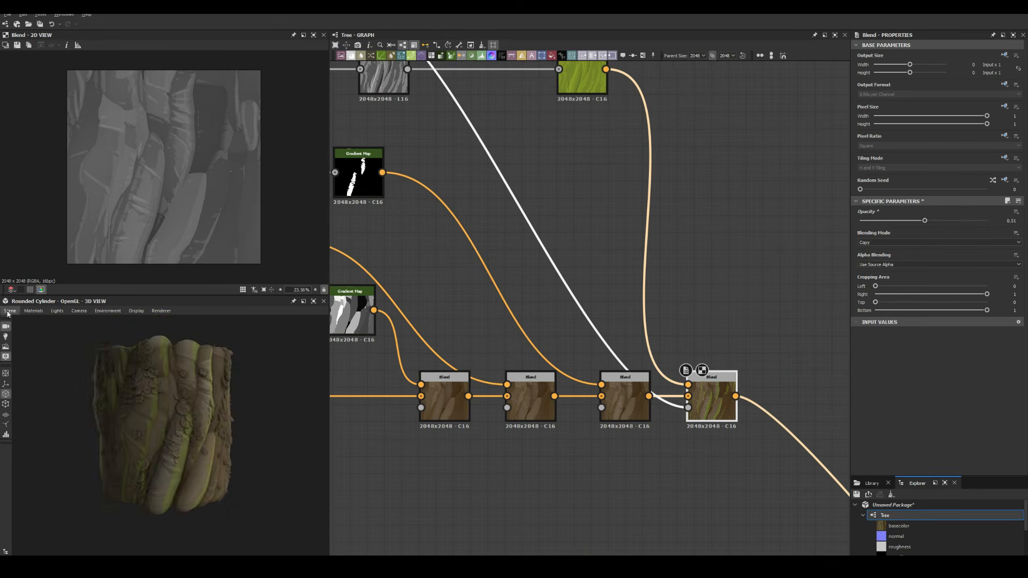
Step: Switch the 3D preview mesh to a rounded cube and add a Histogram Scan for the mushroom height map
{"action": "left_click", "coordinate": [9, 311]}
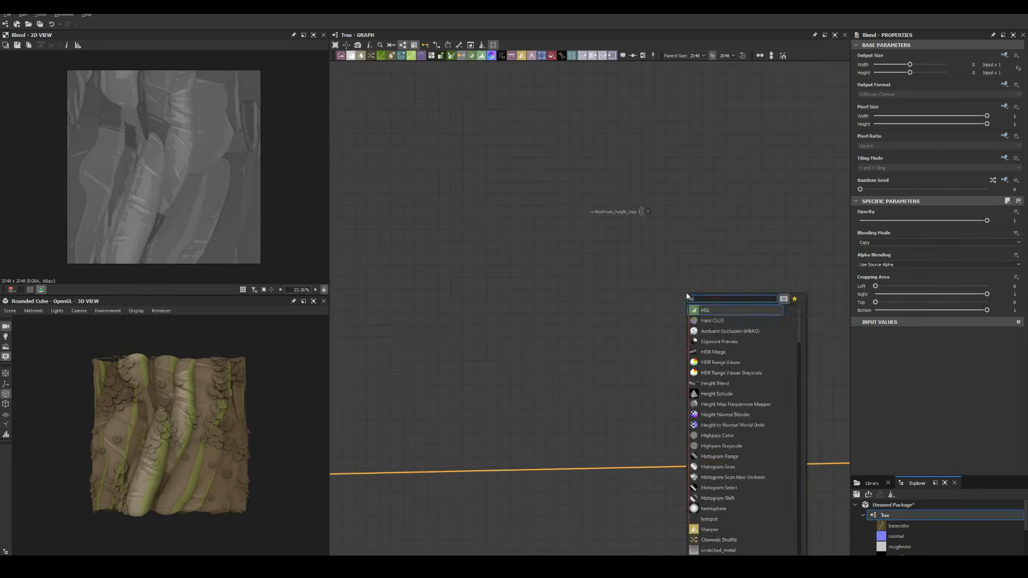
{"action": "left_click", "coordinate": [744, 431]}
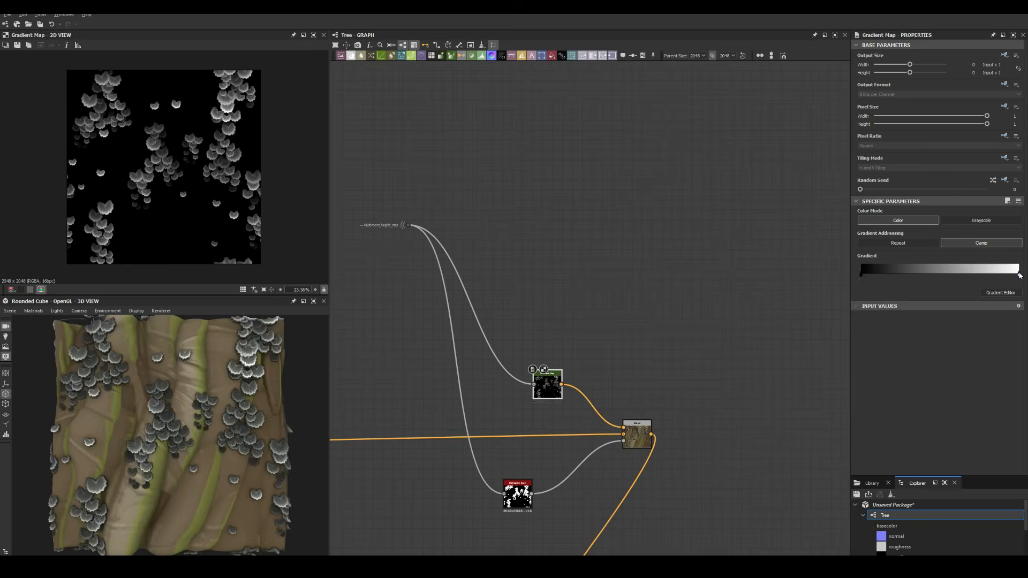
Step: Replace the grayscale gradient of the mushrooms' Gradient Map with red tones in the Gradient Editor
{"action": "left_click", "coordinate": [1000, 292]}
{"action": "left_click", "coordinate": [374, 293]}
{"action": "left_click", "coordinate": [301, 131]}
{"action": "left_click", "coordinate": [351, 258]}
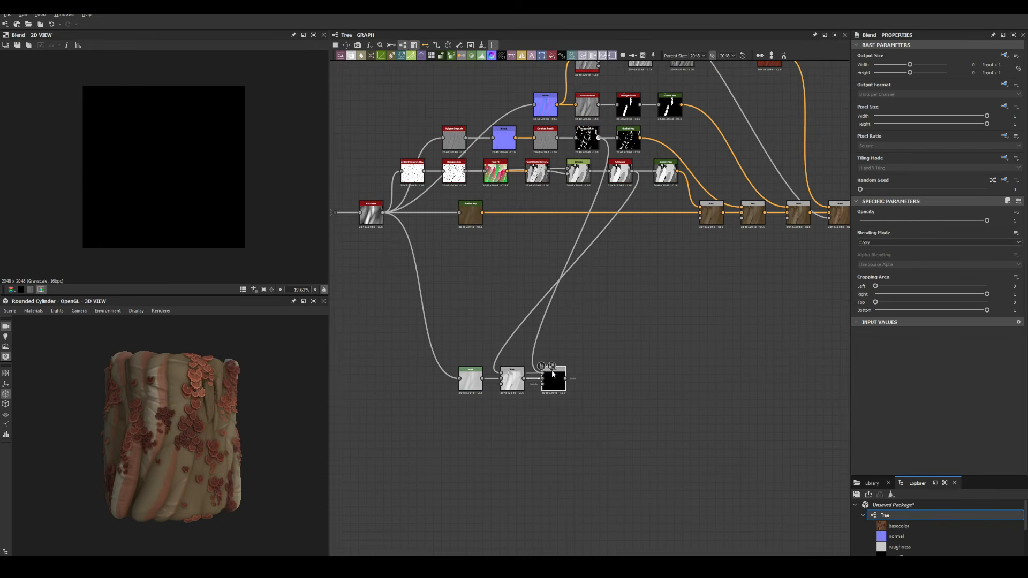
Step: Connect another base color detail mask into the grayscale roughness Blend chain and change the last Blend's blending mode
{"action": "left_click_drag", "start_coordinate": [621, 100], "coordinate": [647, 438]}
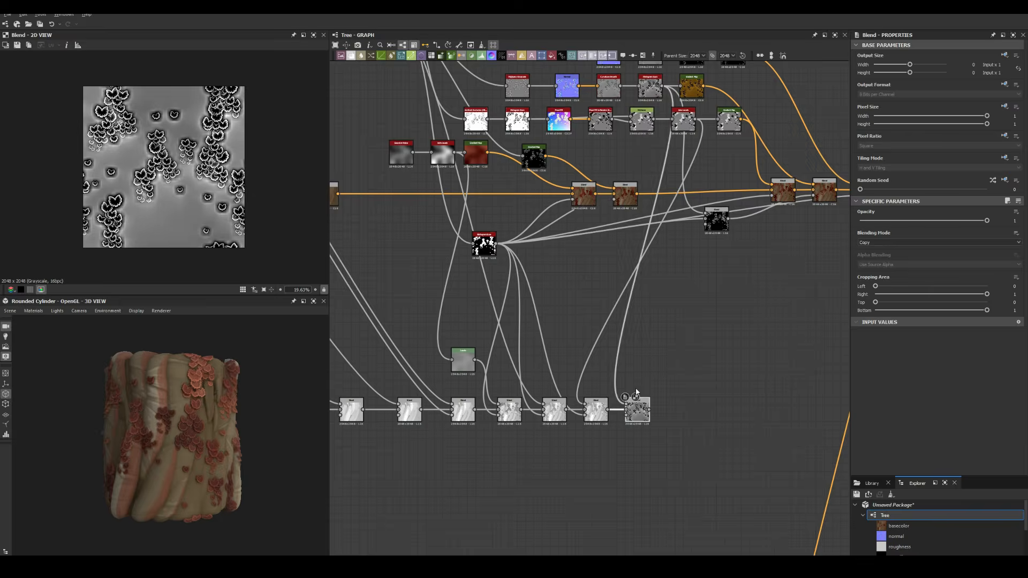
{"action": "left_click", "coordinate": [867, 255]}
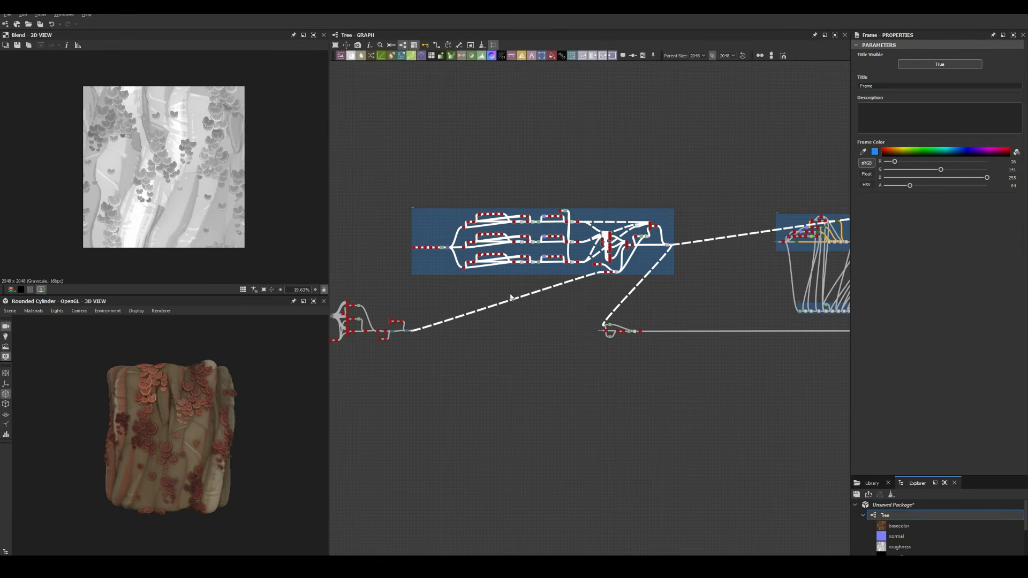
Step: Retitle the frame around the mushroom node network to label it as the mushroom section
{"action": "left_click", "coordinate": [857, 86]}
{"action": "type", "text": "Mus"}
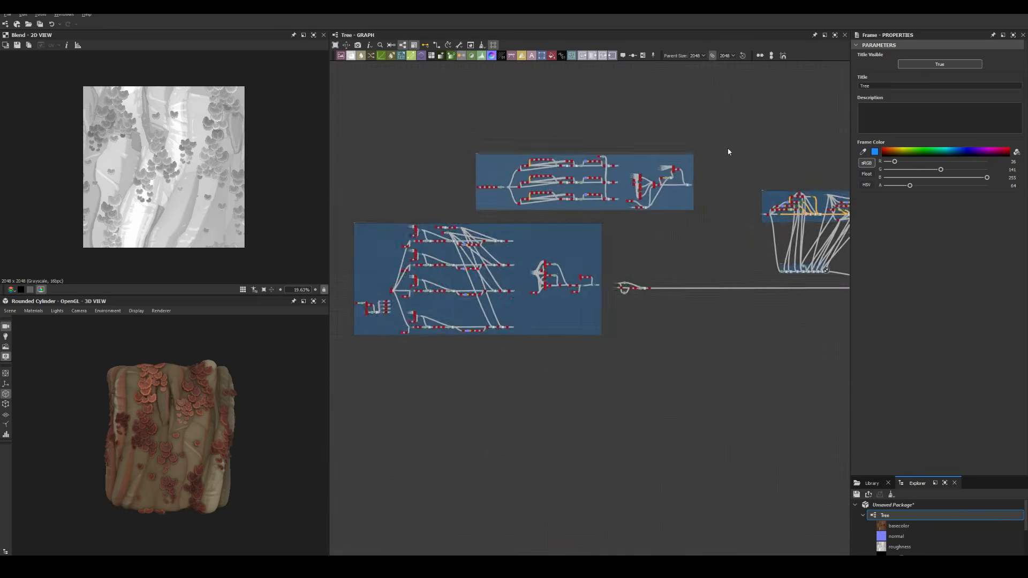
{"action": "scroll", "coordinate": [452, 209], "scroll_direction": "up", "scroll_amount": 3}
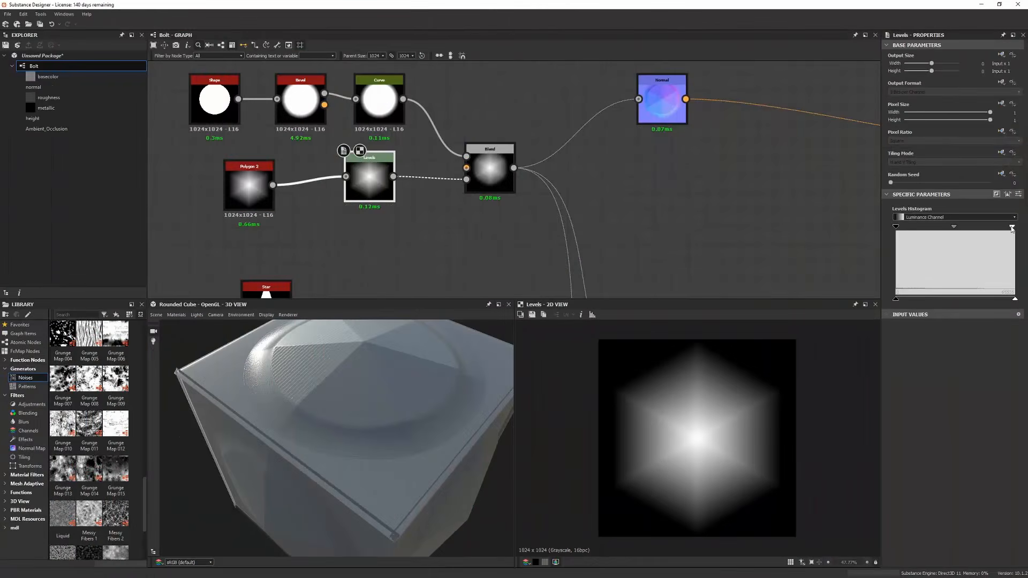
Step: Tighten the Levels input range after Polygon 2 into a solid white hexagon and check the bolt shape on the cube
{"action": "left_click_drag", "start_coordinate": [1011, 228], "coordinate": [930, 244]}
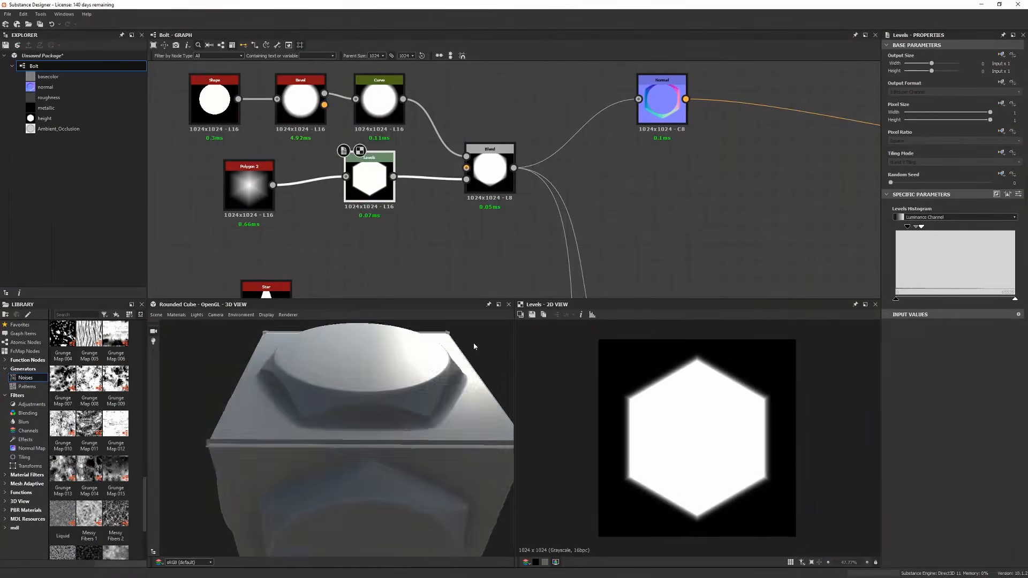
{"action": "left_click_drag", "start_coordinate": [474, 346], "coordinate": [380, 371]}
{"action": "scroll", "coordinate": [527, 175], "scroll_direction": "up", "scroll_amount": 3}
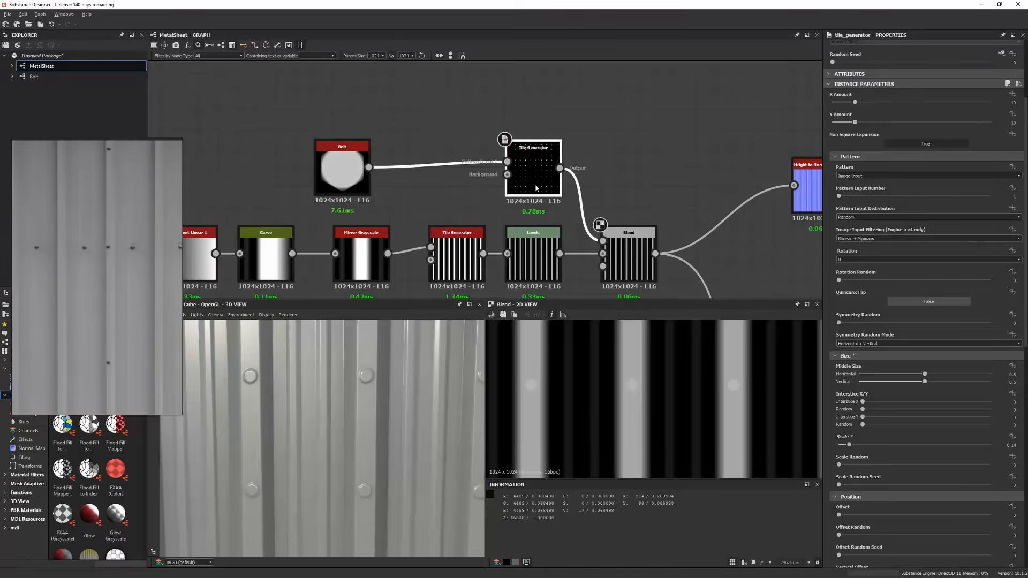
Step: Inspect the bolts and warped ribs of the metal sheet material on the 3D model
{"action": "left_click_drag", "start_coordinate": [308, 403], "coordinate": [317, 395]}
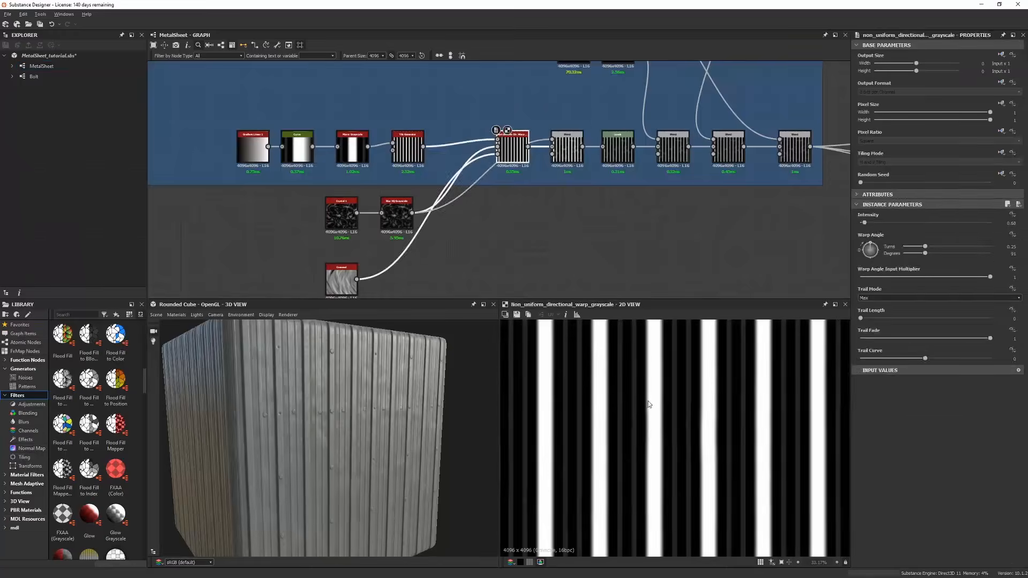
{"action": "scroll", "coordinate": [303, 388], "scroll_direction": "up", "scroll_amount": 5}
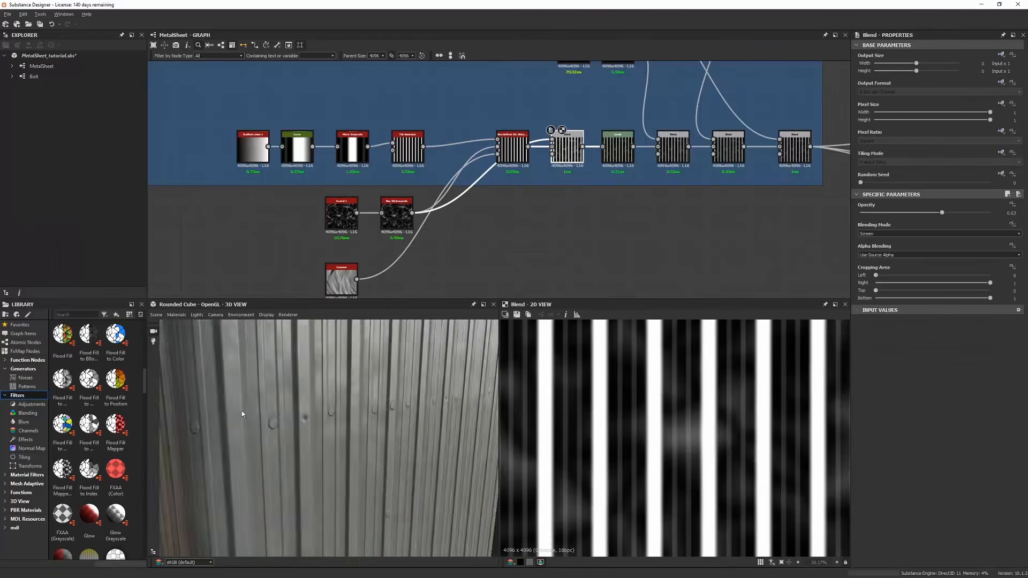
{"action": "left_click_drag", "start_coordinate": [242, 414], "coordinate": [337, 427]}
{"action": "left_click", "coordinate": [366, 371]}
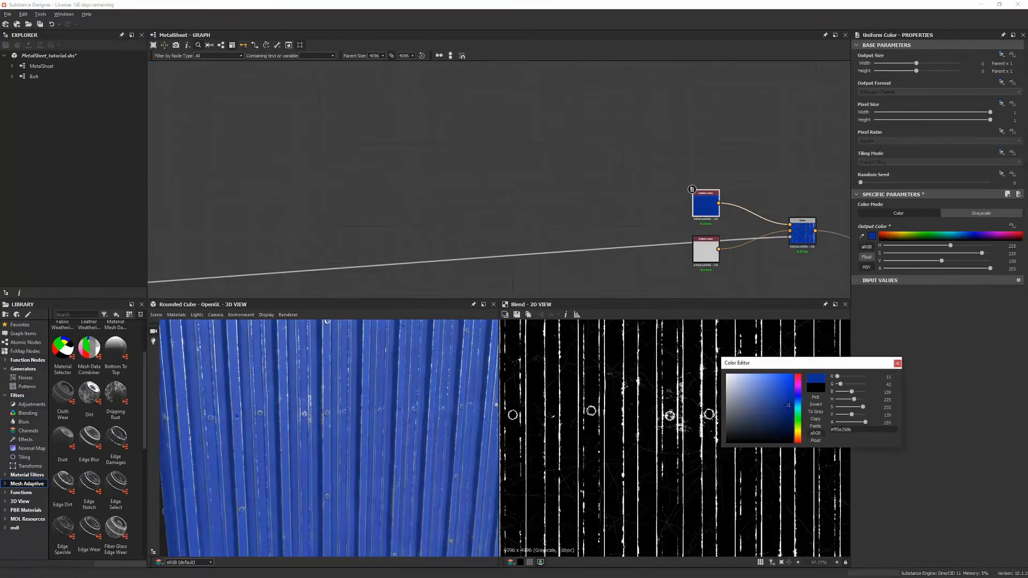
Step: Check the blue paint wear on the model and add a Distance node in the Paint Chips frame
{"action": "left_click_drag", "start_coordinate": [319, 411], "coordinate": [373, 417]}
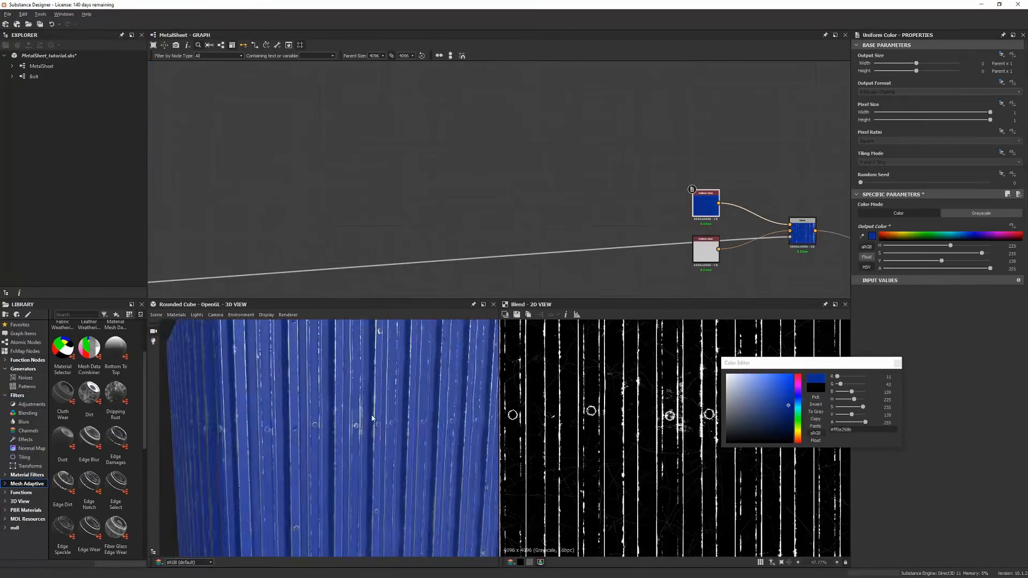
{"action": "middle_click_drag", "start_coordinate": [507, 195], "coordinate": [722, 209]}
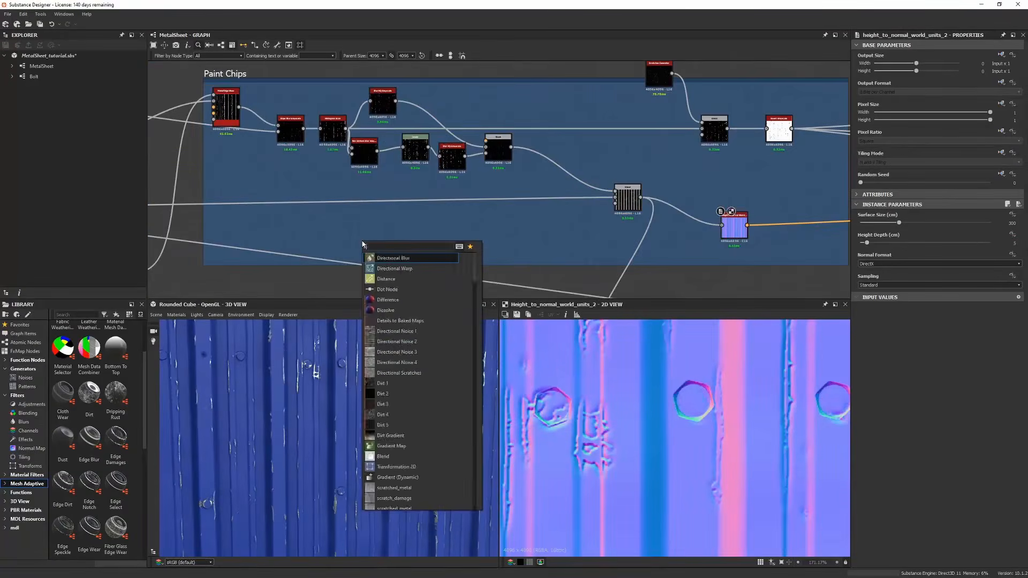
{"action": "left_click", "coordinate": [407, 278]}
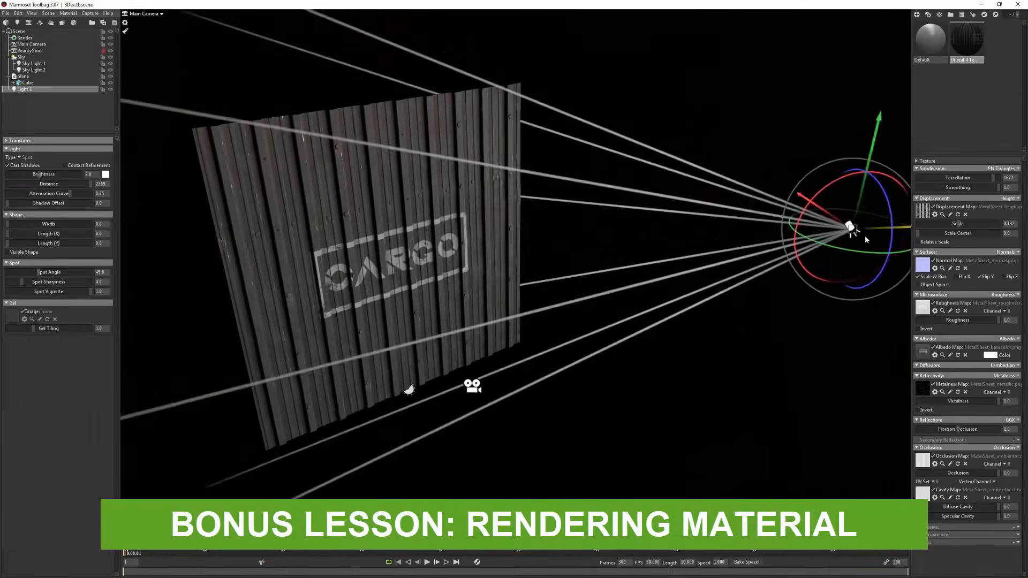
Step: Switch to Marmoset Toolbag and give the spot light on the cargo sheet a red color and a brightness of about 5.8
{"action": "left_click_drag", "start_coordinate": [866, 235], "coordinate": [670, 234]}
{"action": "left_click_drag", "start_coordinate": [248, 482], "coordinate": [248, 493]}
{"action": "left_click", "coordinate": [306, 475]}
{"action": "left_click_drag", "start_coordinate": [39, 175], "coordinate": [45, 181]}
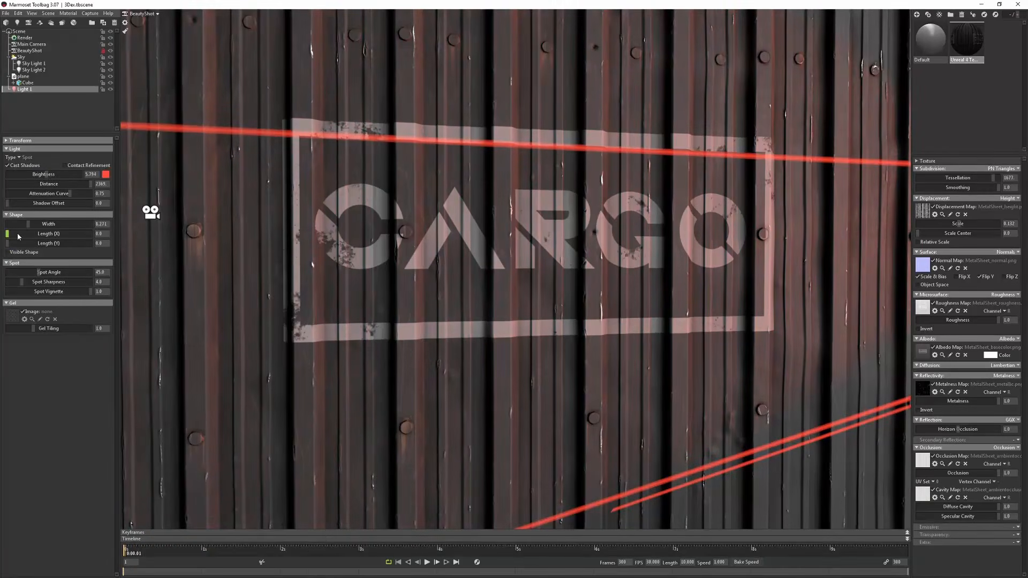